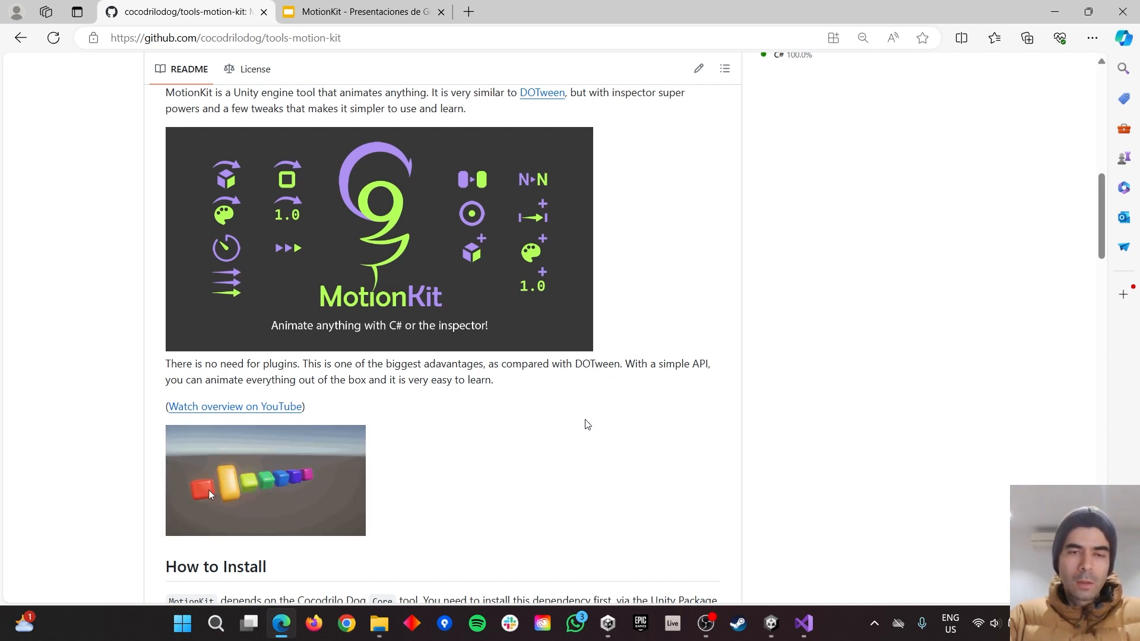
Switch to Unity and import the Examples sample of the Motion Kit package, then close the Package Manager
click(771, 620)
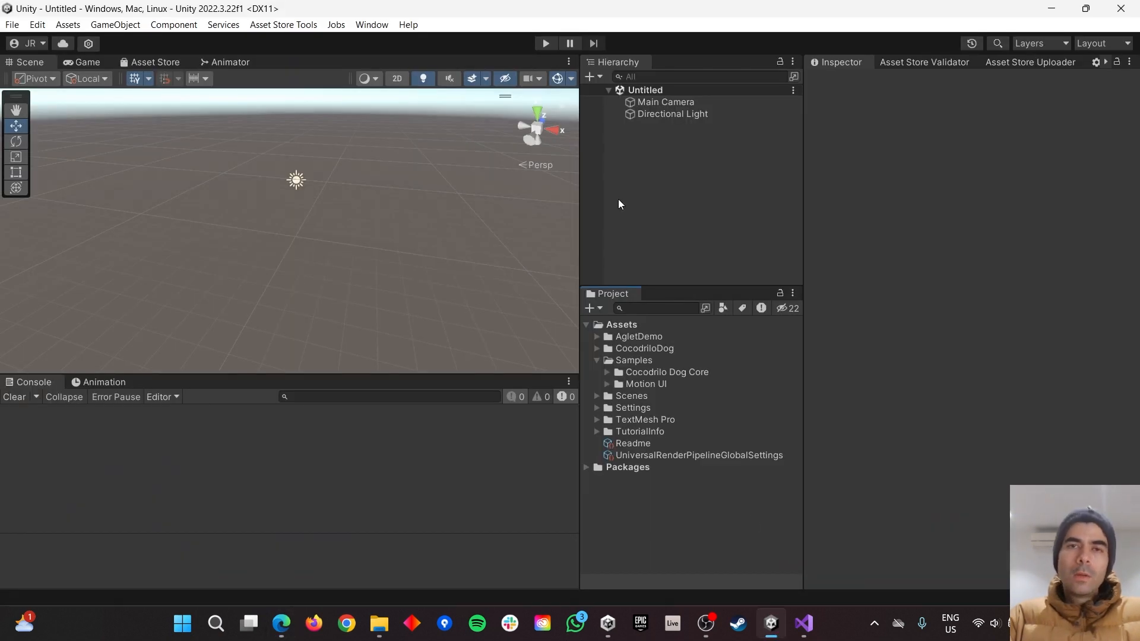
click(370, 25)
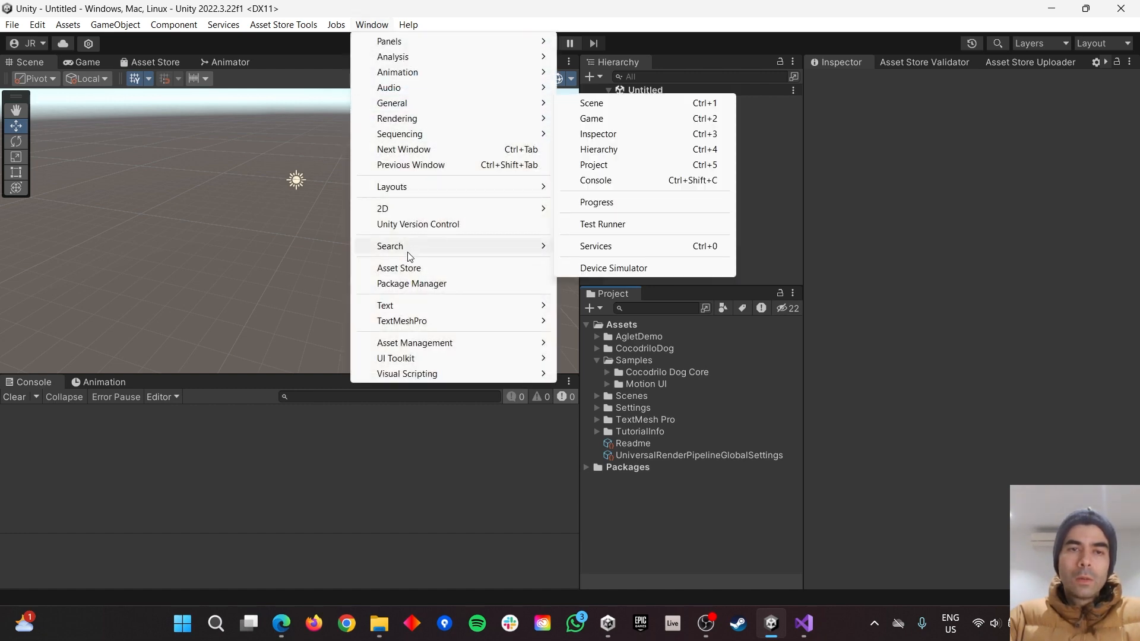
click(411, 282)
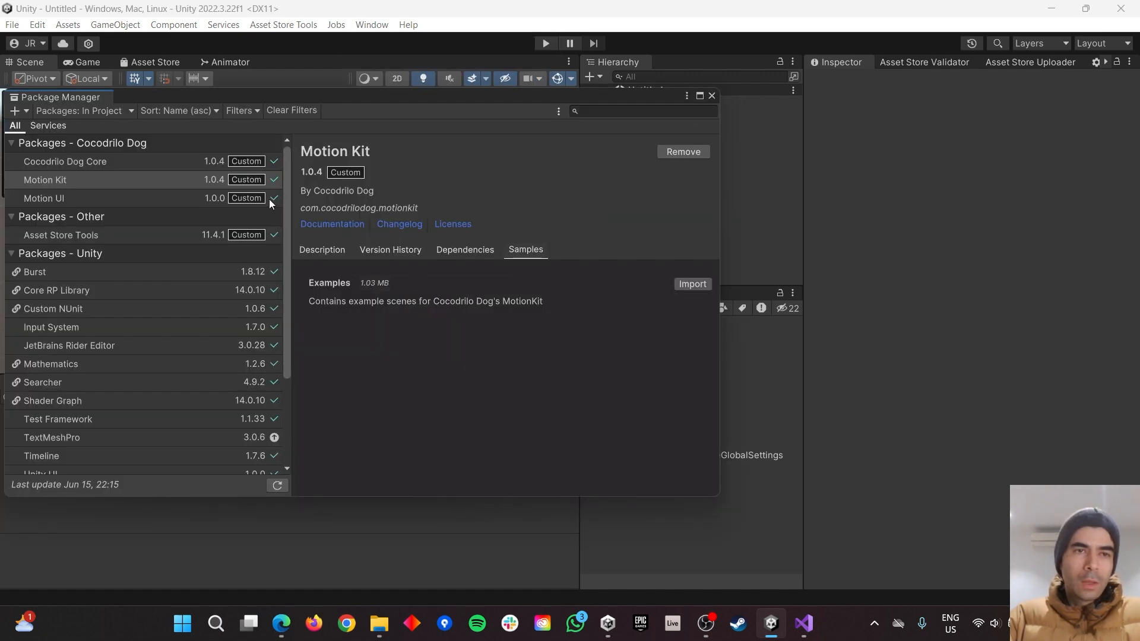
click(46, 179)
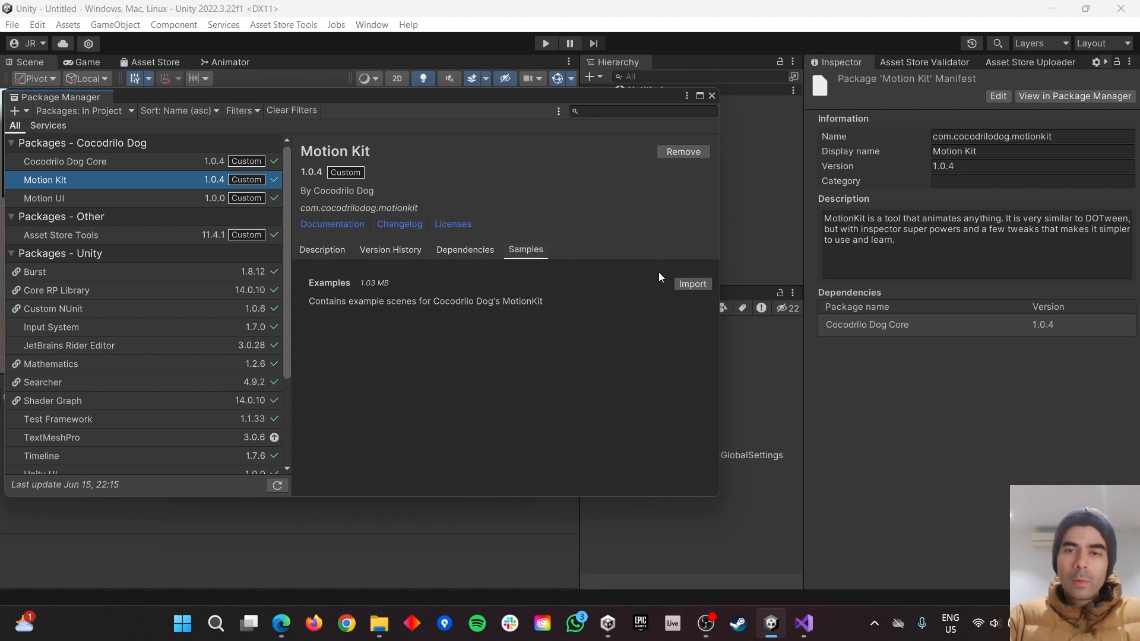
click(686, 284)
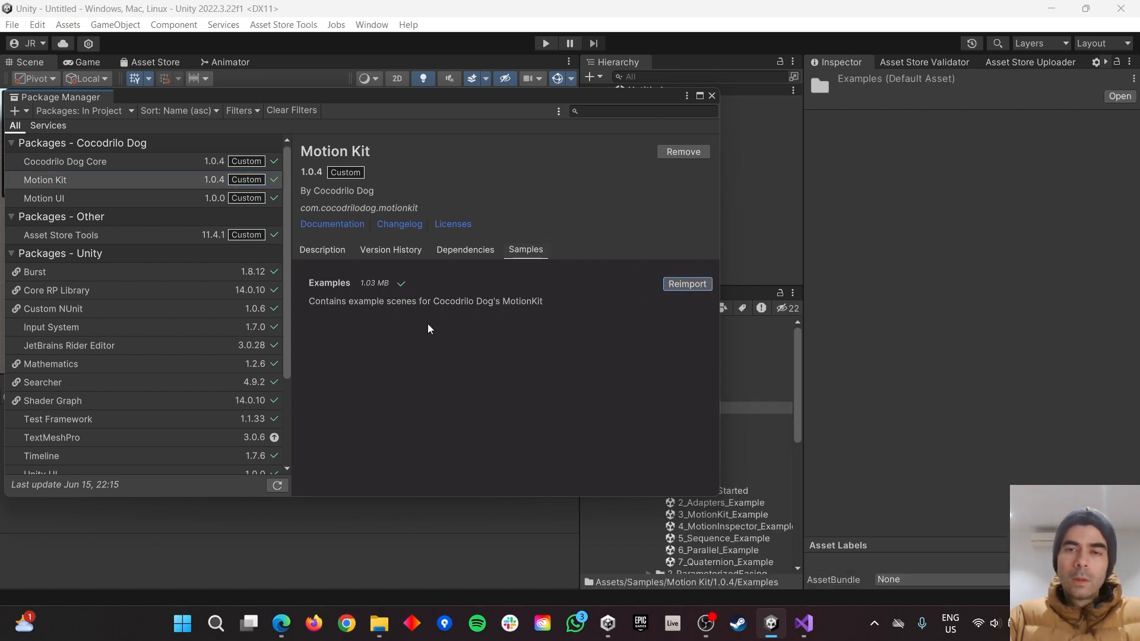
click(712, 96)
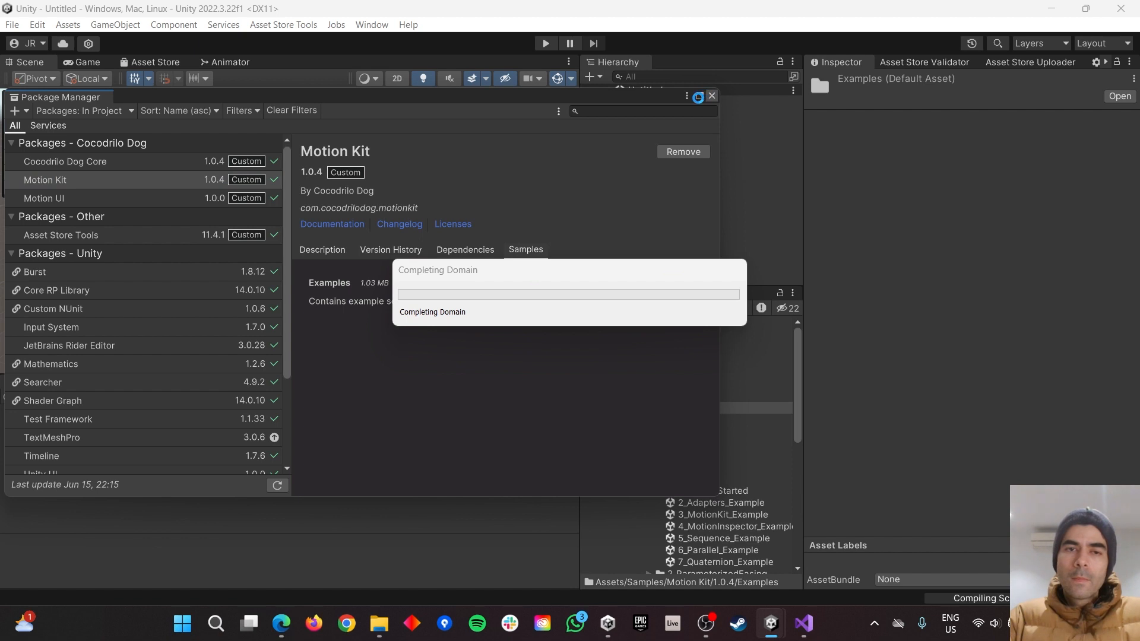
Open the MotionKitDemo_Blocks example scene and play it, triggering the animation on the row of cubes
scroll(729, 434, down, 10)
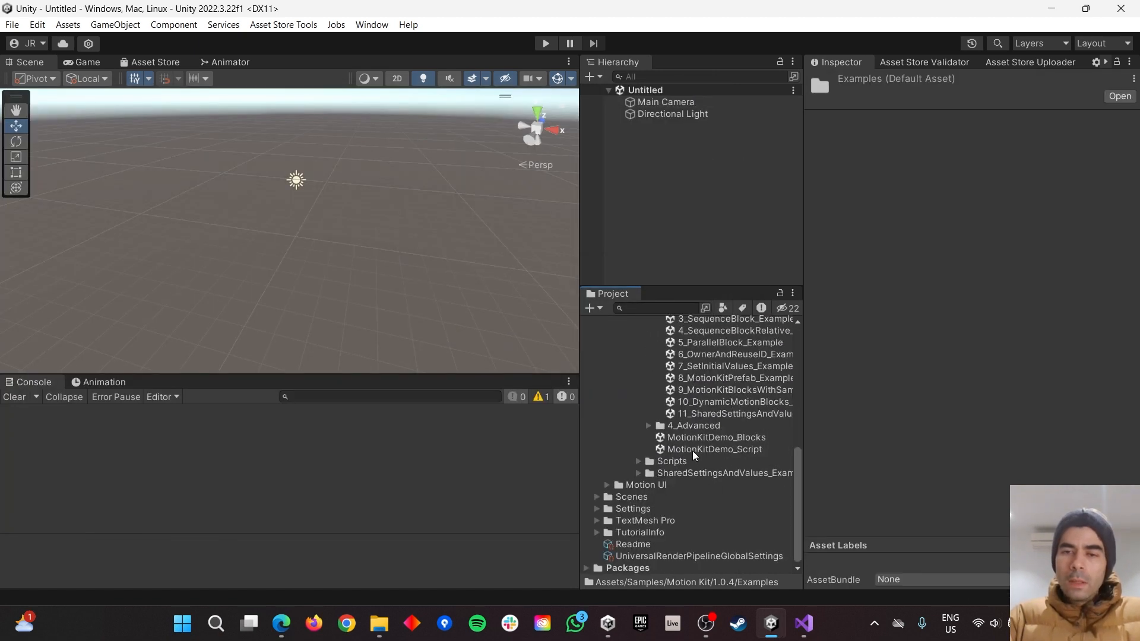
double_click(691, 437)
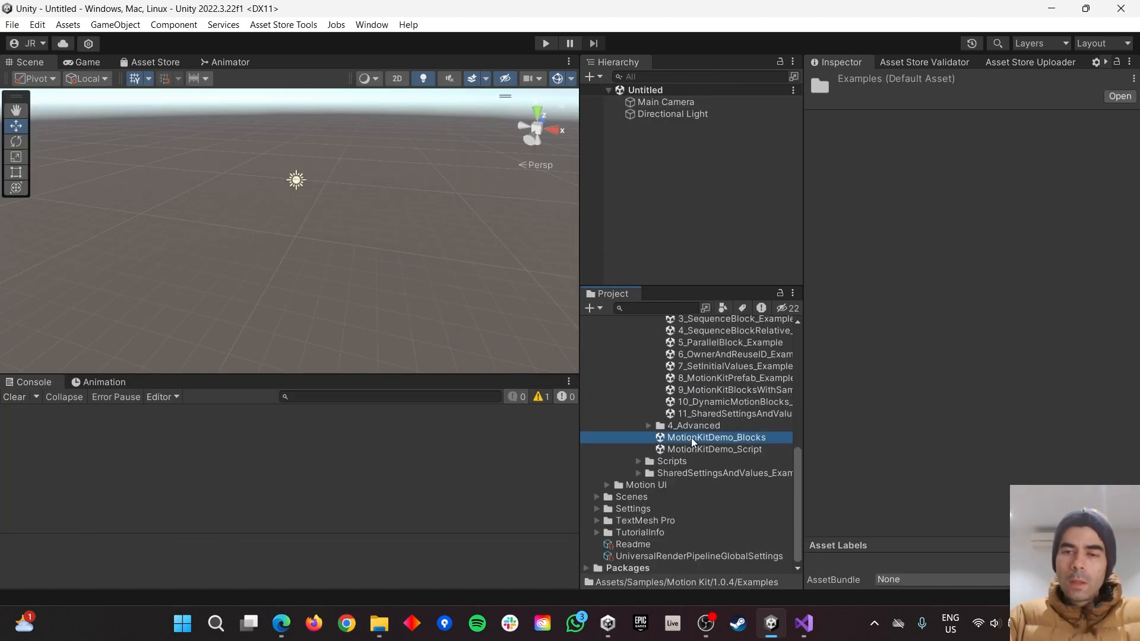
click(545, 43)
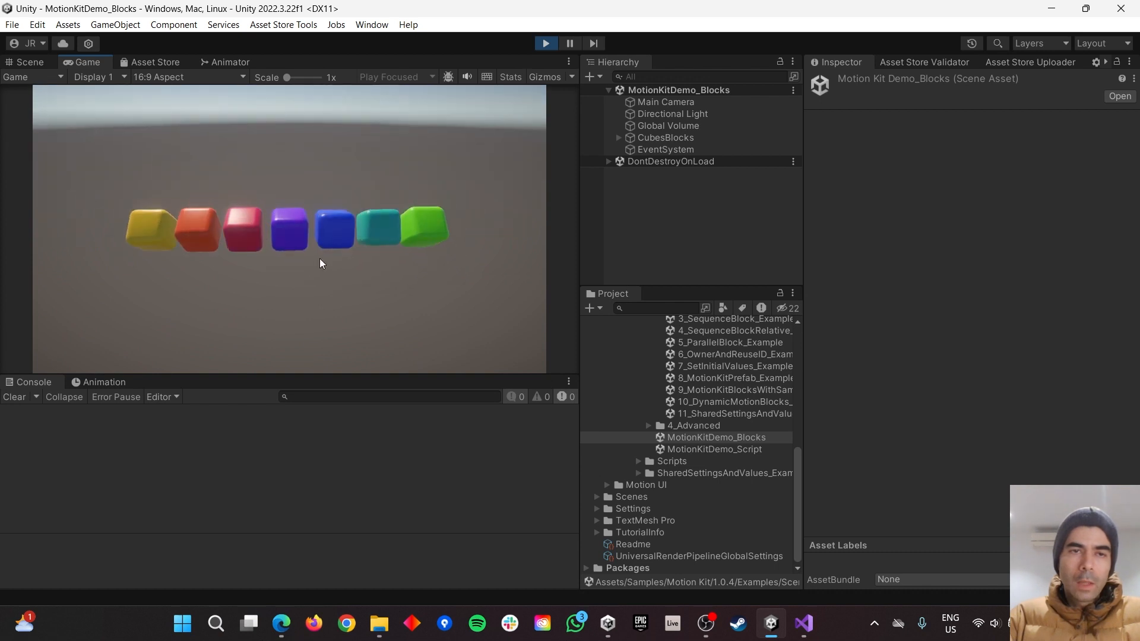
click(294, 239)
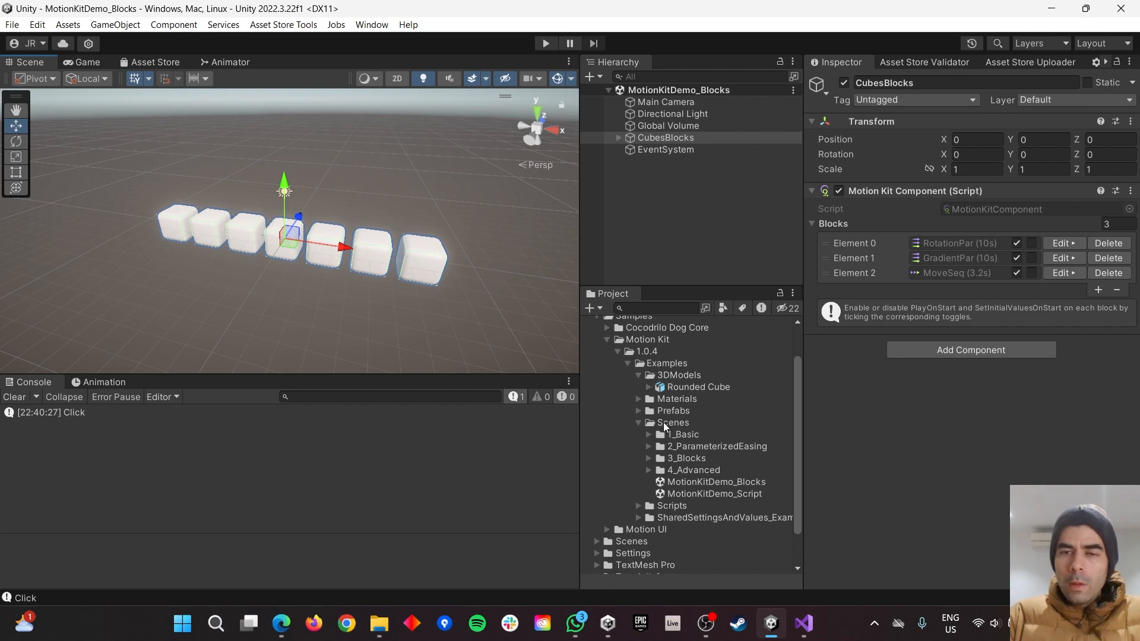
Create a scene named MotionKitTutorial_Blocks in the Motion Kit examples' Scenes folder and open it
right_click(664, 422)
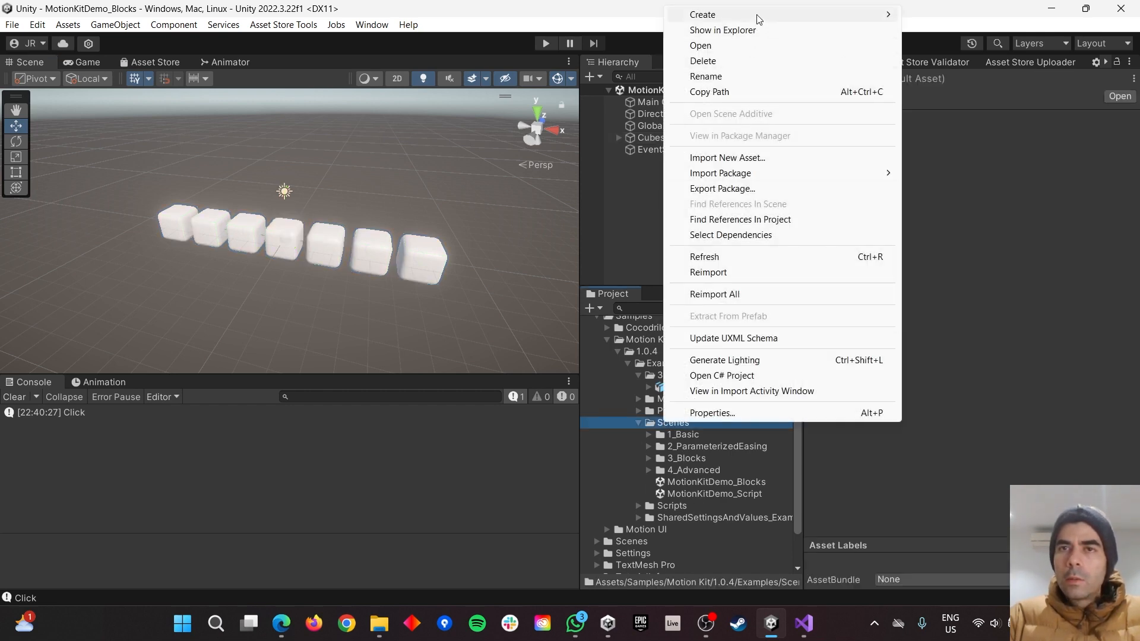
mouse_move(758, 19)
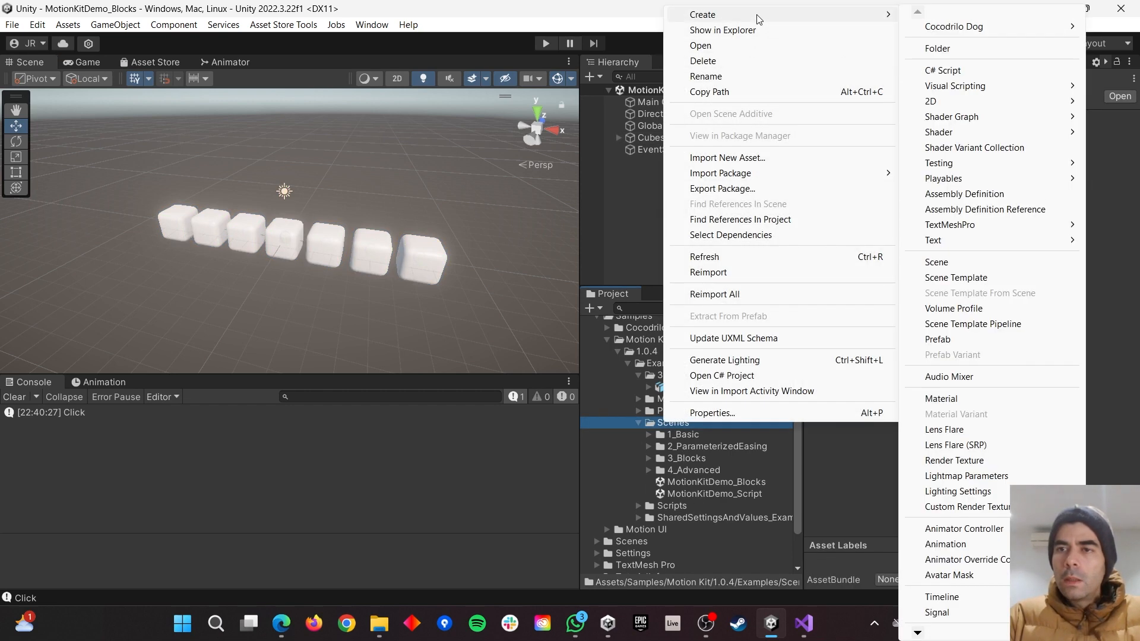
click(937, 263)
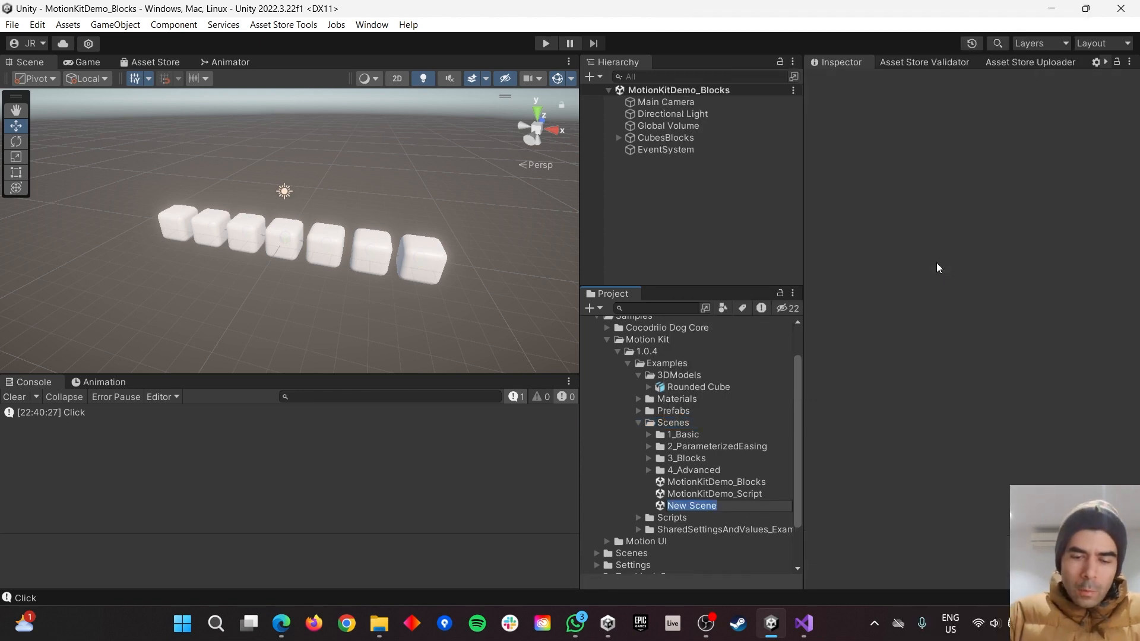
text(Motio)
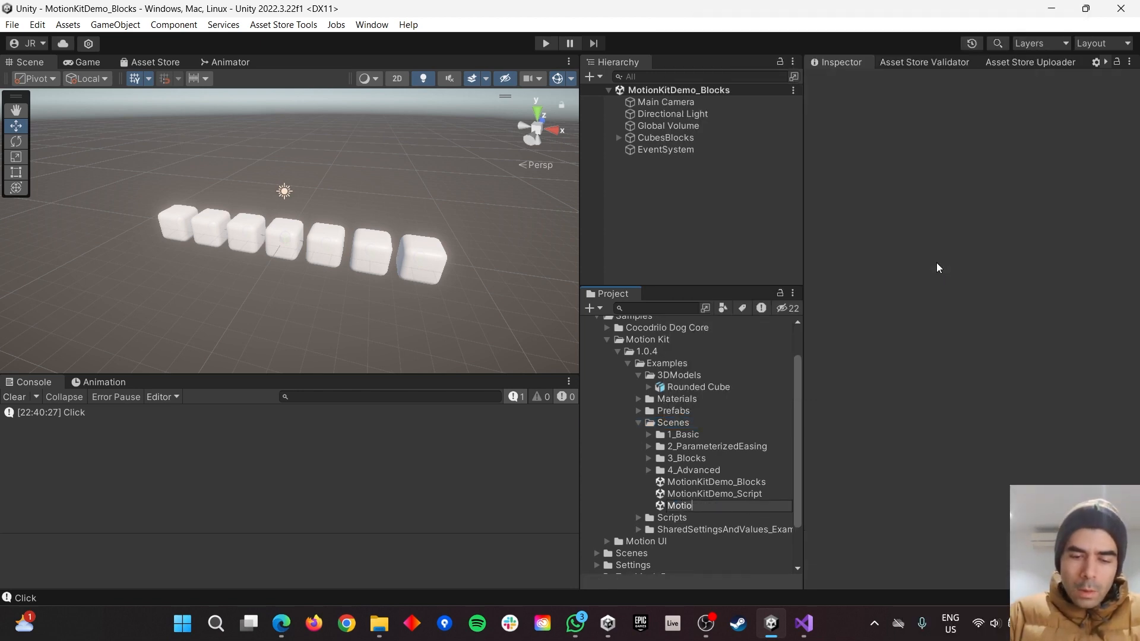
text(nKit)
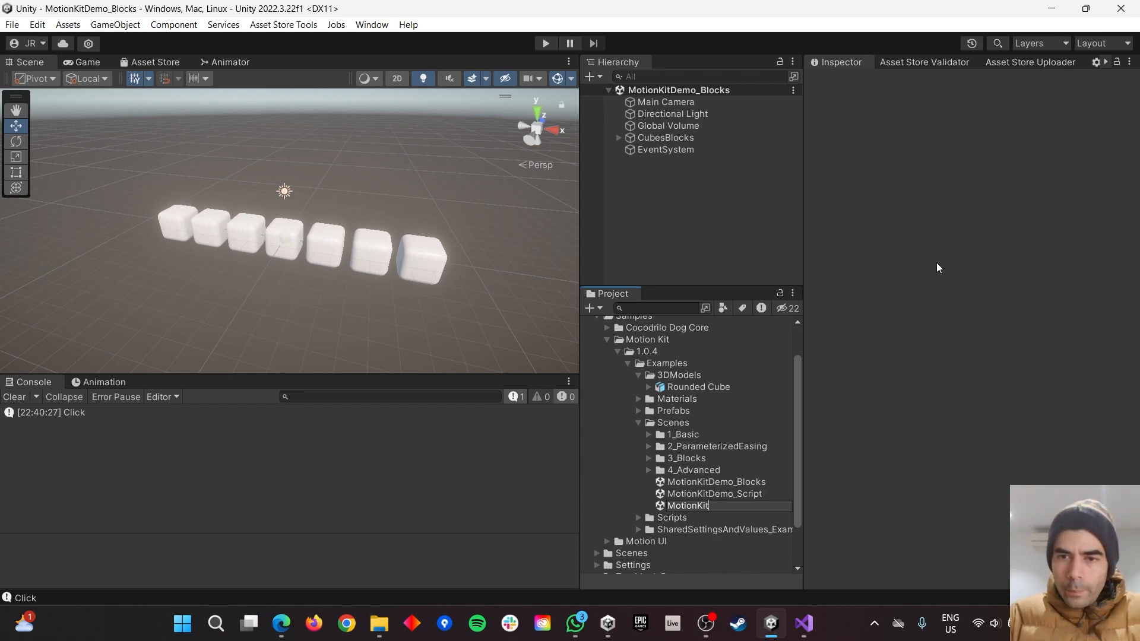
text(Tutori)
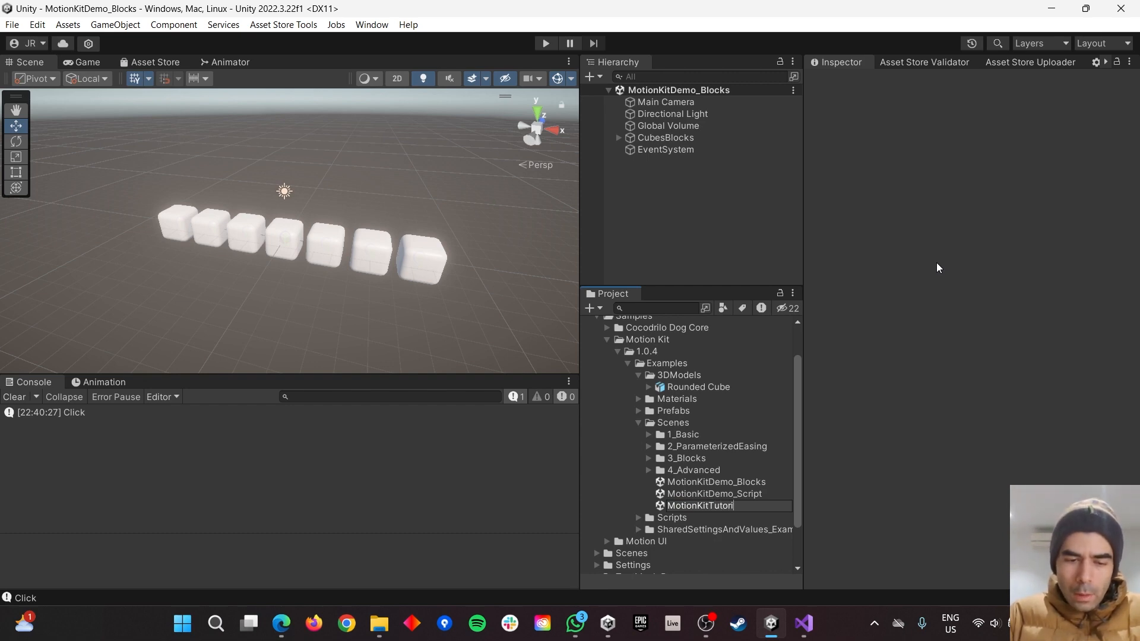
text(al_)
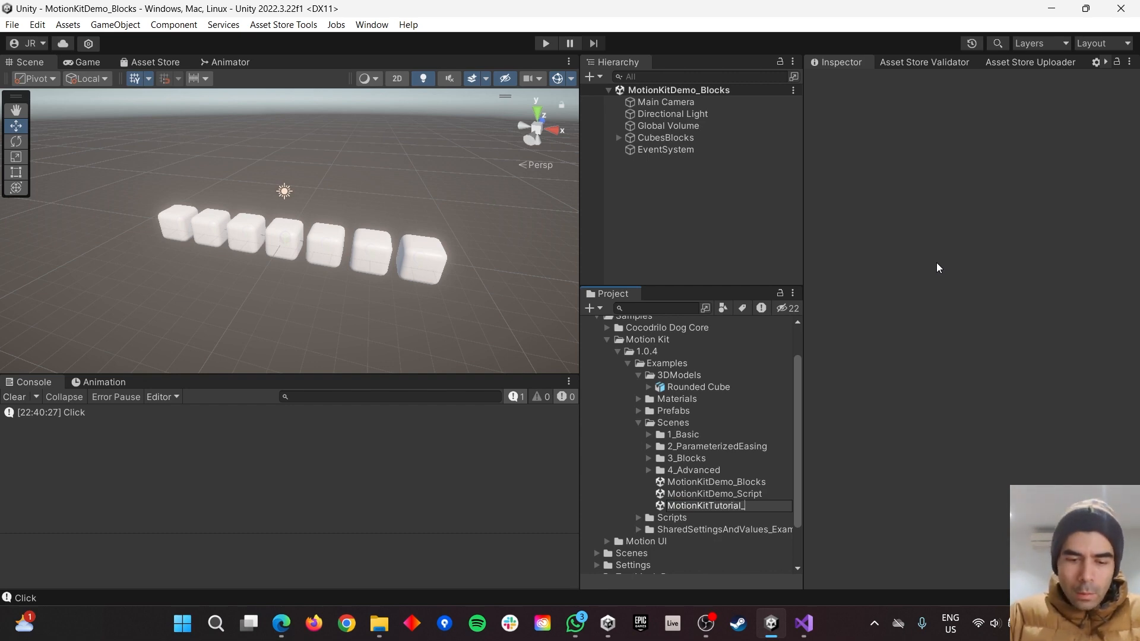
text(Blocks)
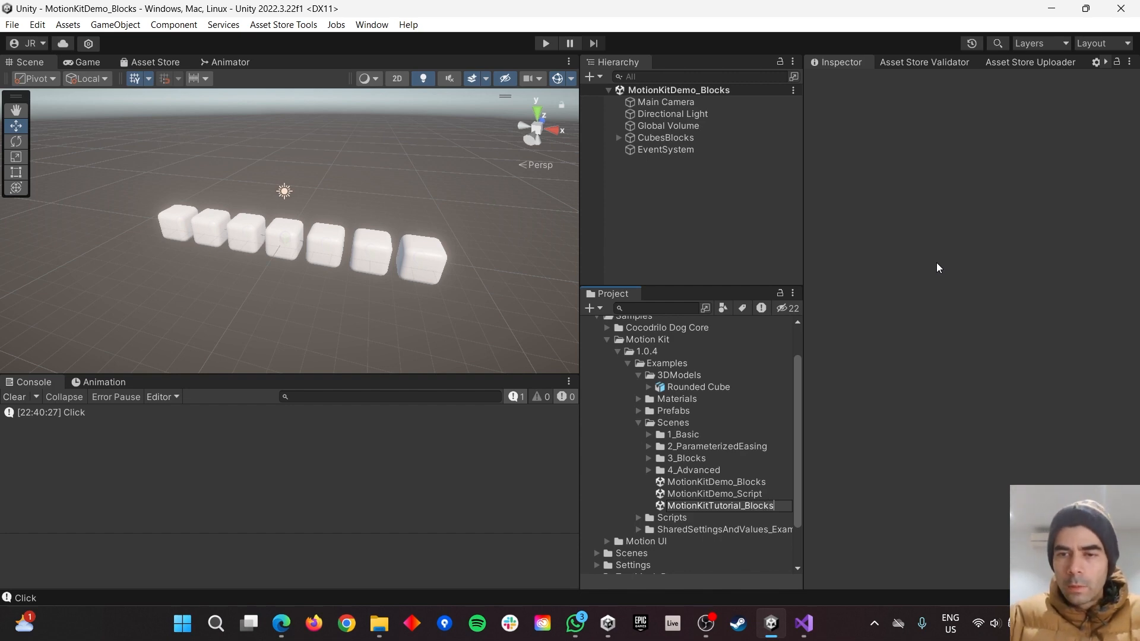
key(Return)
click(699, 503)
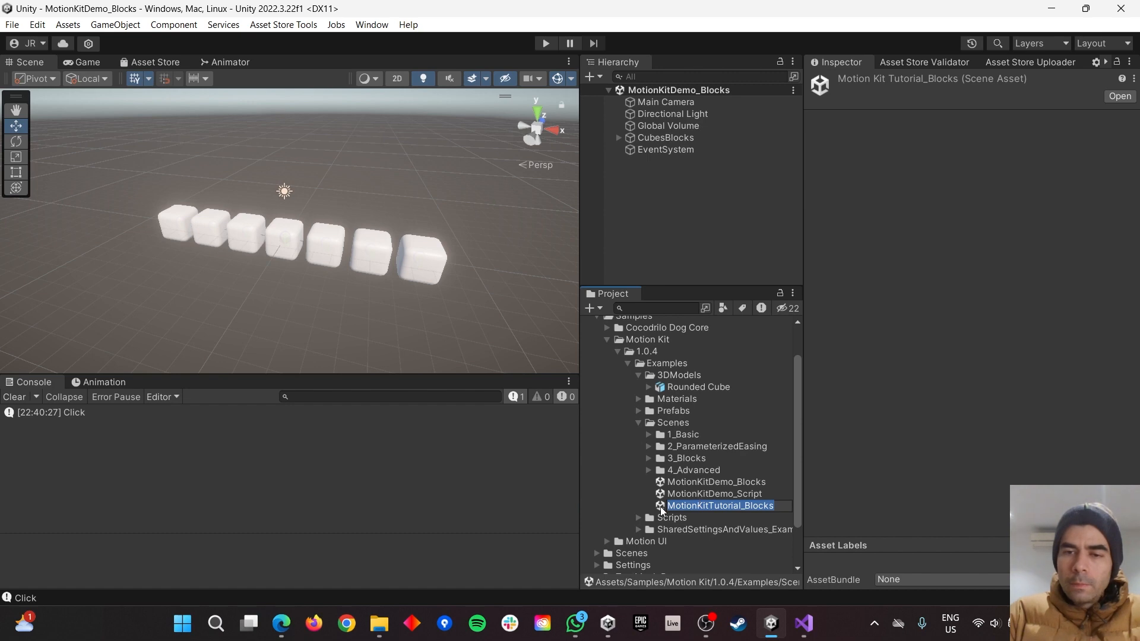
double_click(660, 506)
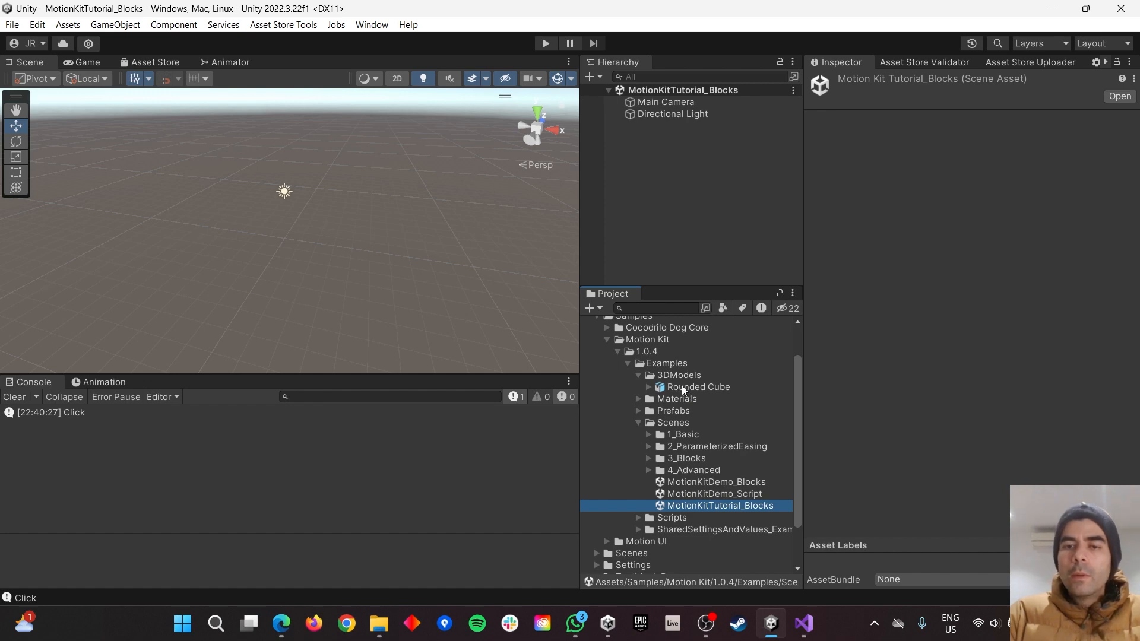
Add the Rounded Cube model from the 3DModels folder to the scene and frame it in the scene view
drag(681, 386, 652, 134)
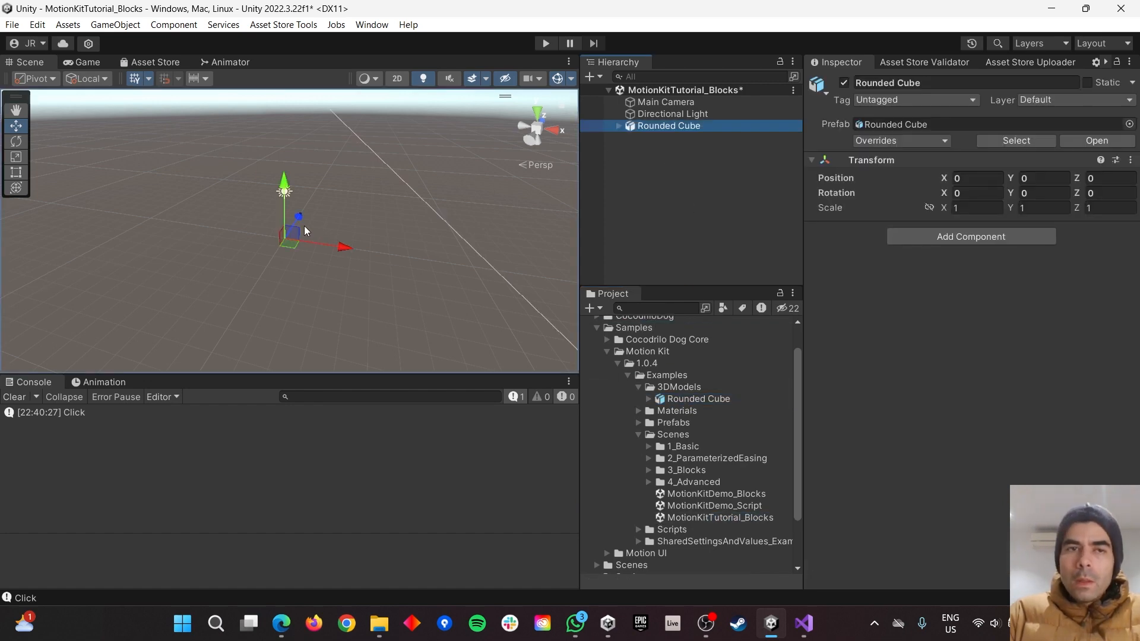
scroll(312, 249, down, 8)
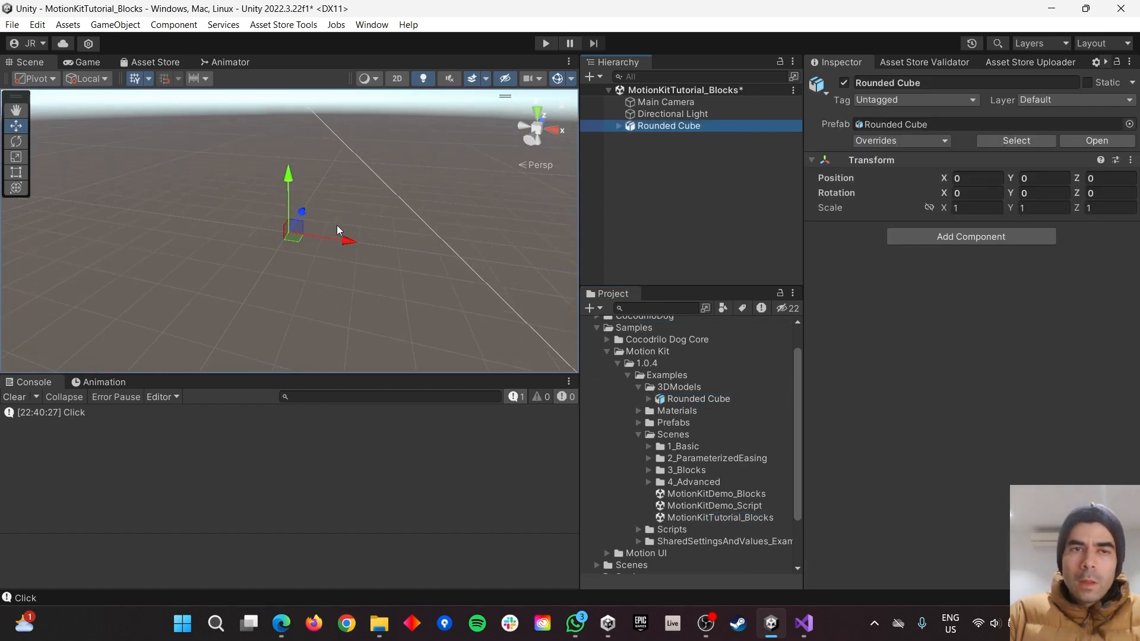
key(f)
scroll(327, 223, up, 5)
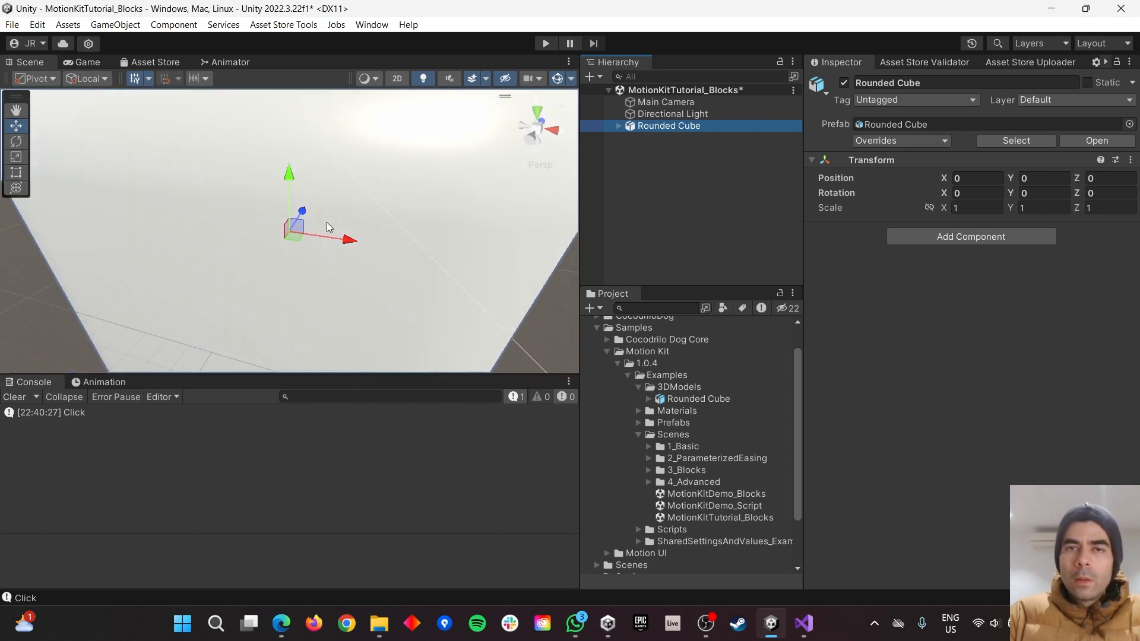
scroll(466, 187, down, 3)
scroll(504, 190, down, 3)
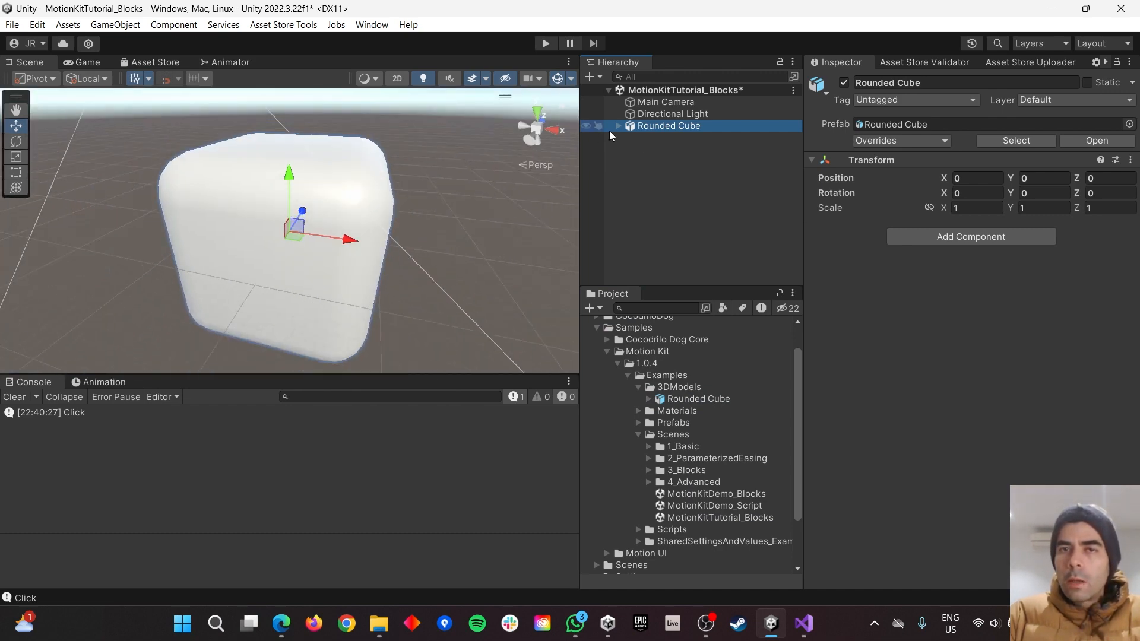
Try to move the Cube child out of the Rounded Cube prefab instance to the scene's root level
click(618, 125)
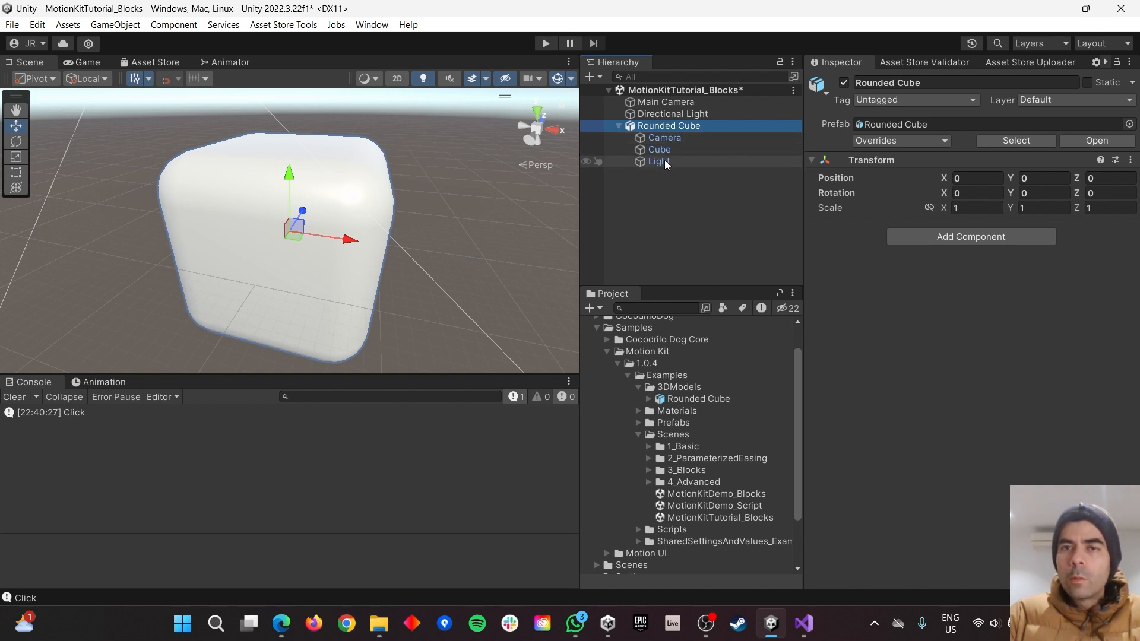
drag(657, 151, 657, 118)
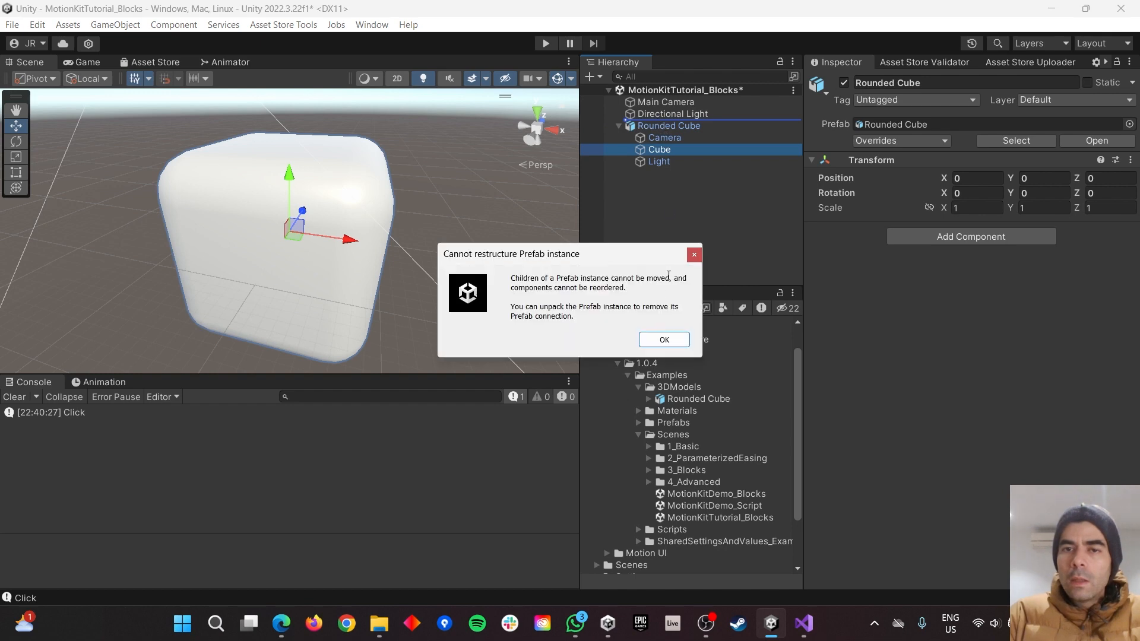
click(665, 339)
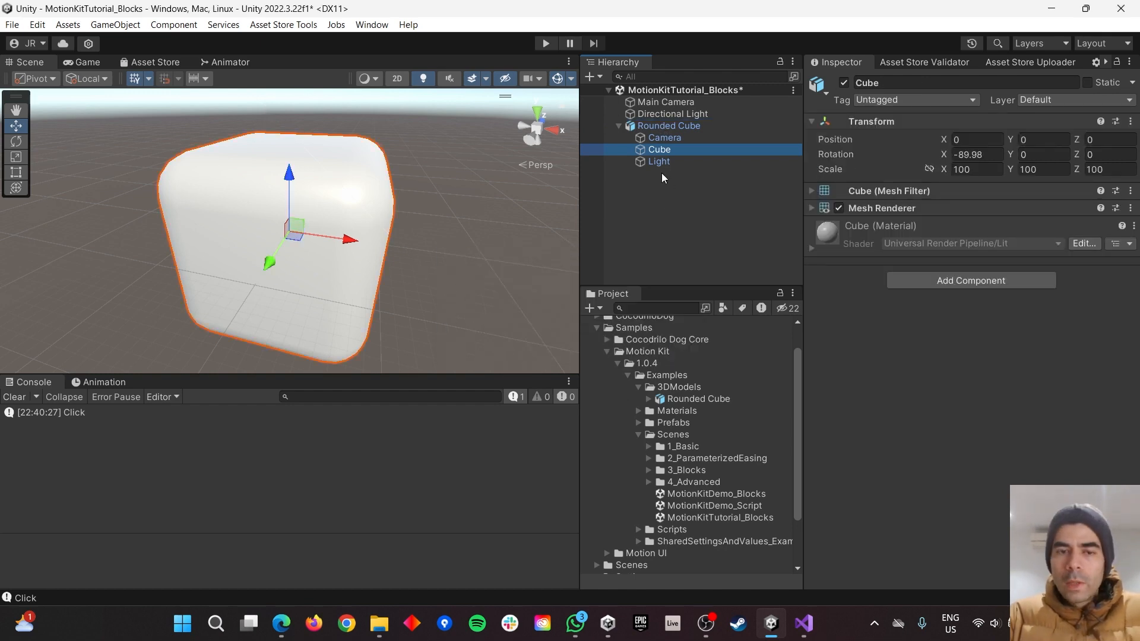
Place a duplicate of the Cube child at the scene's root level and delete the Rounded Cube instance
key(ctrl+d)
drag(658, 162, 650, 121)
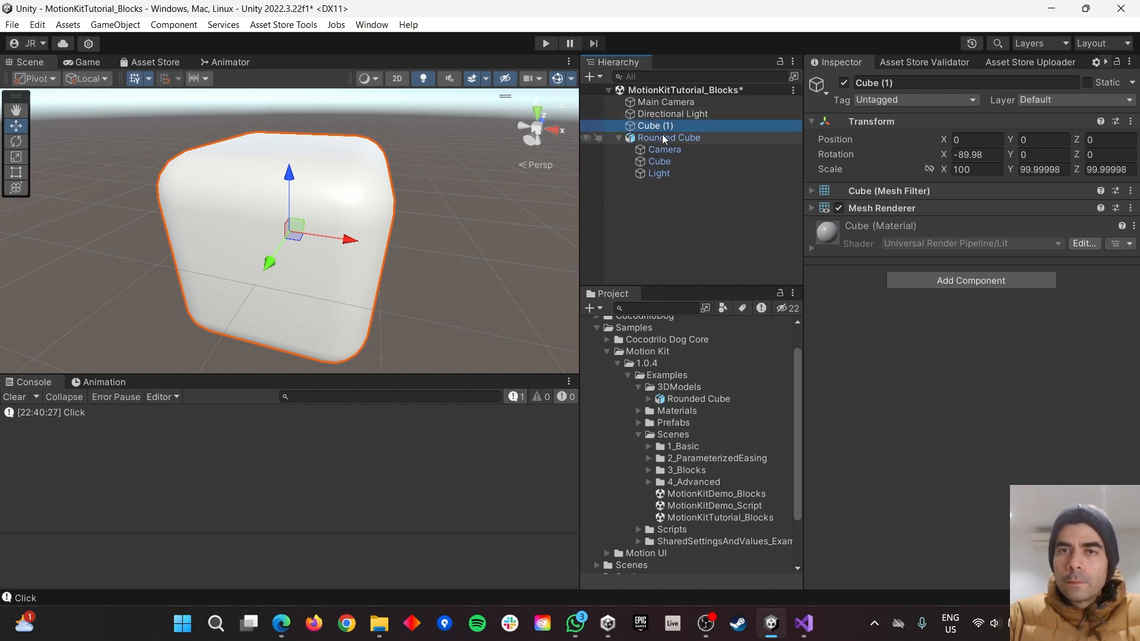
click(660, 140)
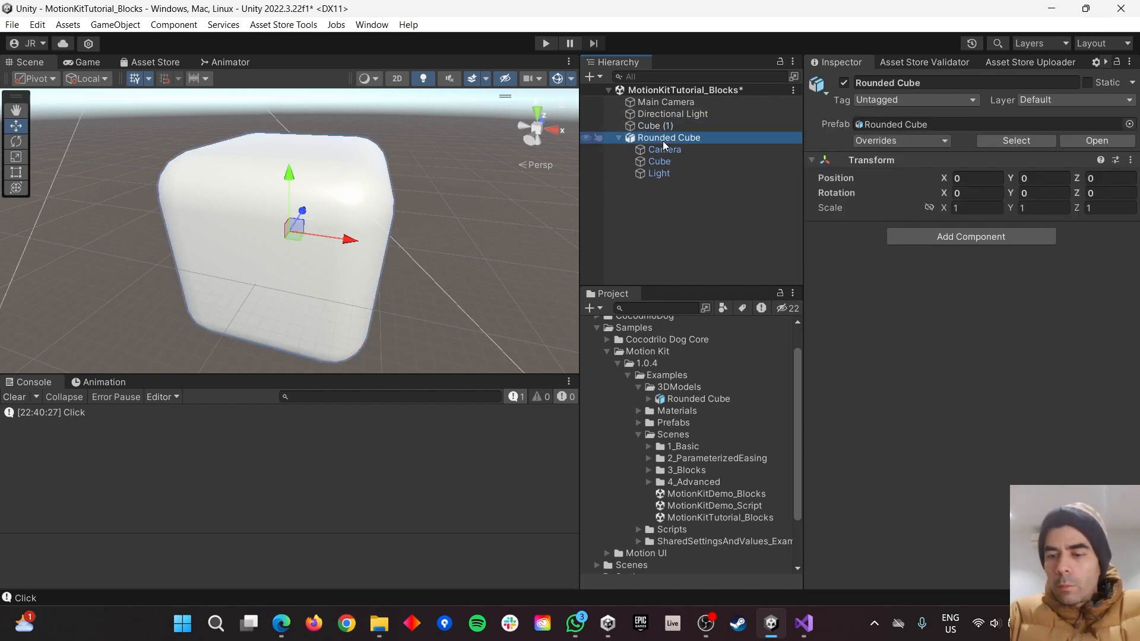
key(Delete)
Rename the duplicated cube object as Cube
click(654, 127)
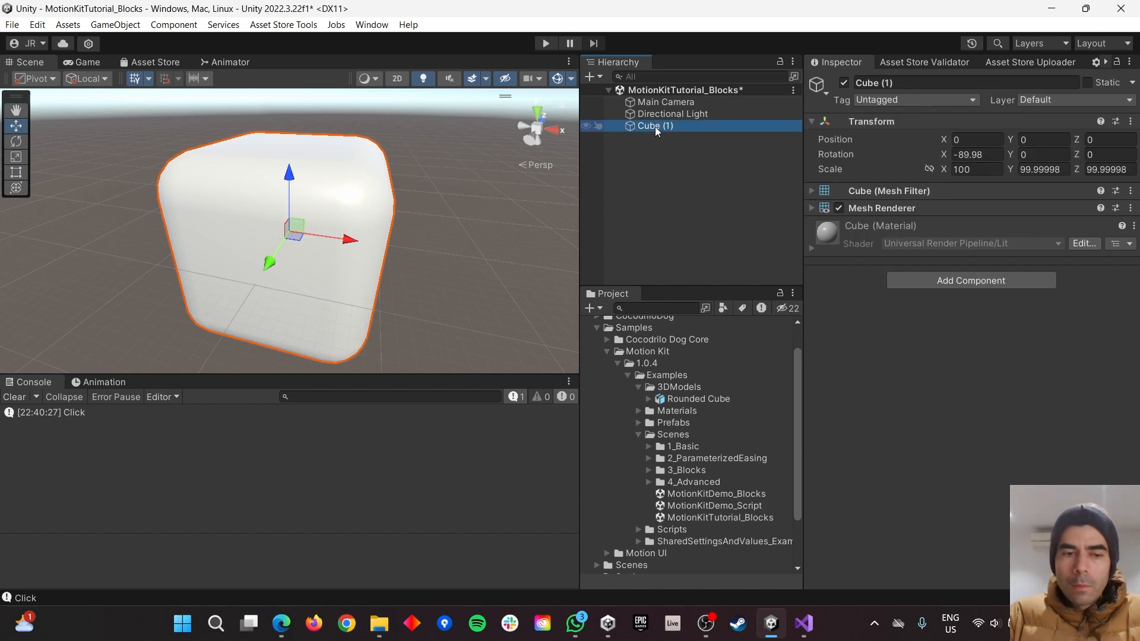
key(F2)
key(End)
key(BackSpace)
key(BackSpace)
key(BackSpace)
key(BackSpace)
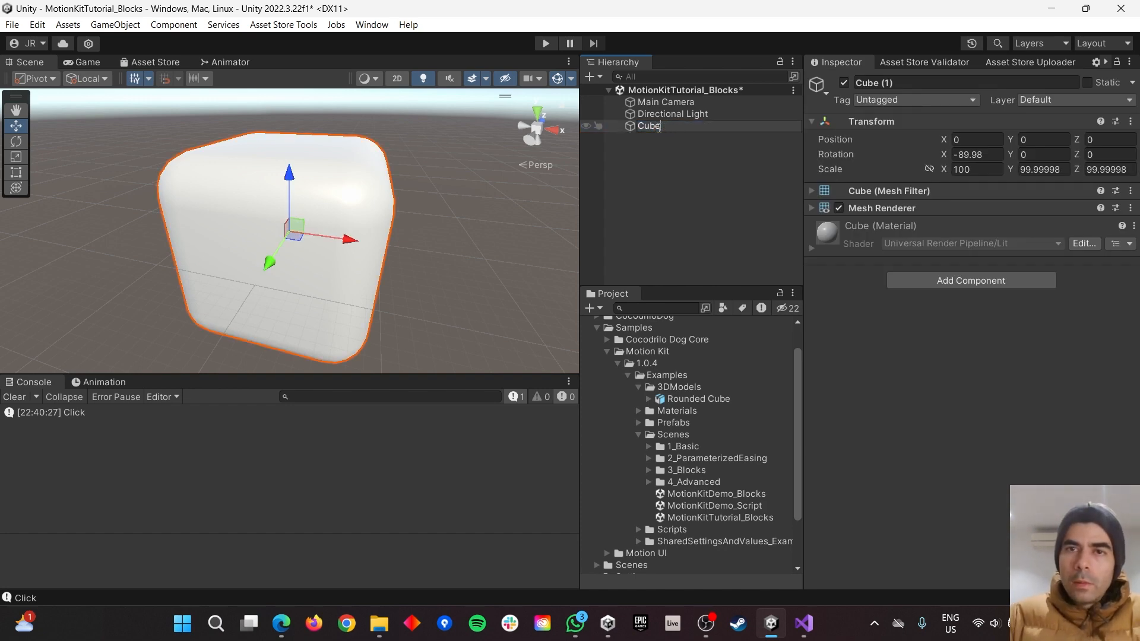
key(Return)
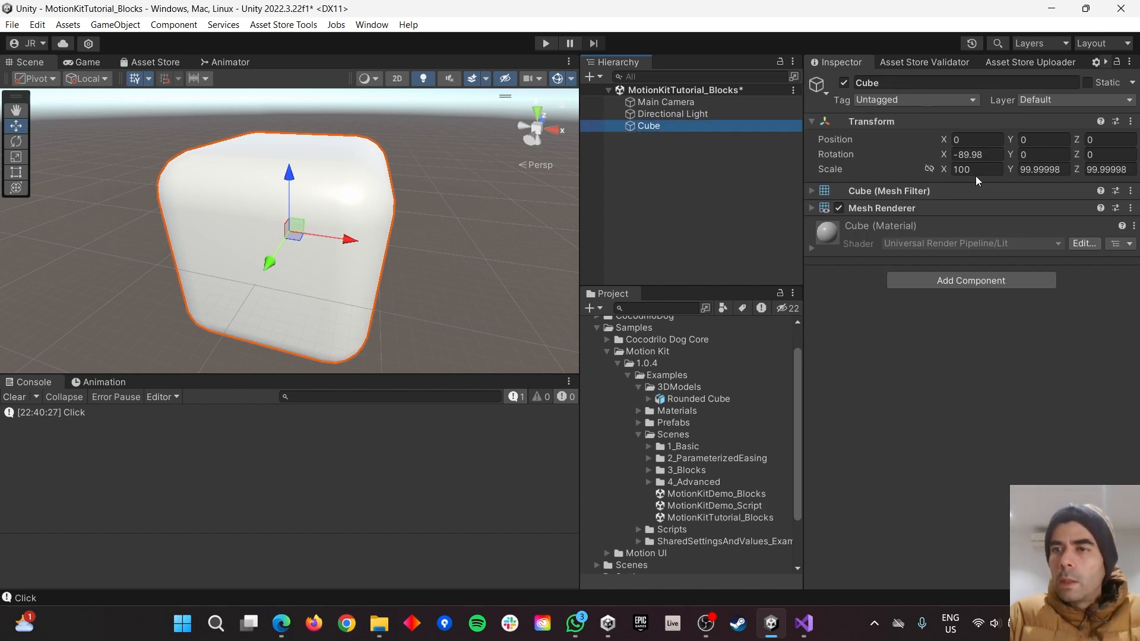
Set the Cube's scale to 1 on the X, Y and Z axes and add a Box Collider component to it
click(983, 170)
text(1)
key(Tab)
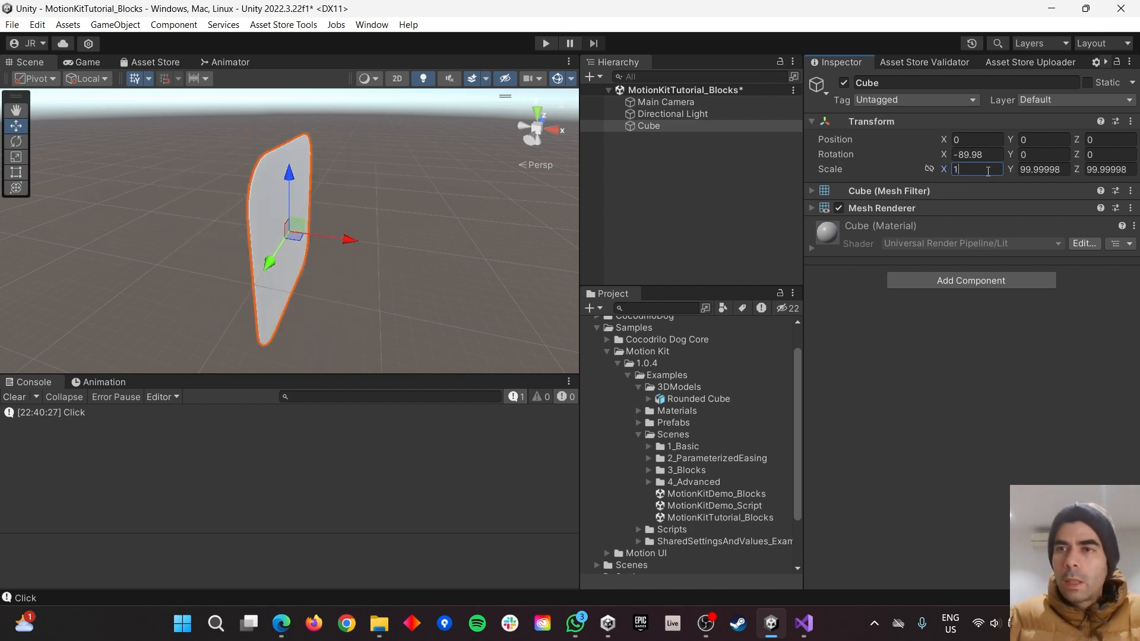
text(1)
key(Tab)
text(1)
key(Return)
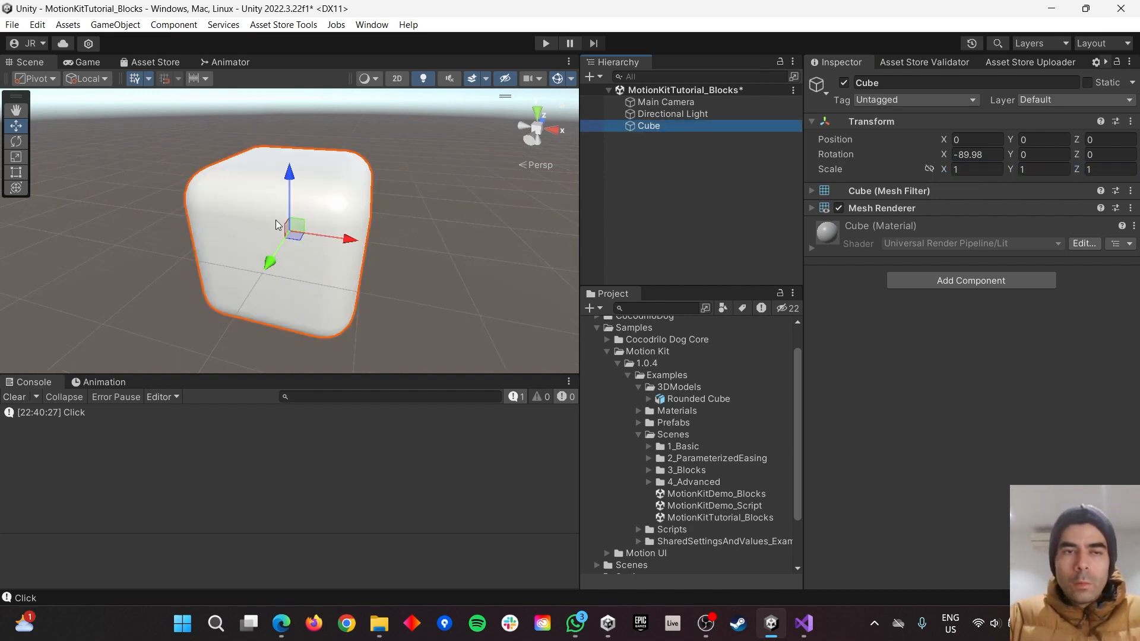
click(953, 280)
click(918, 331)
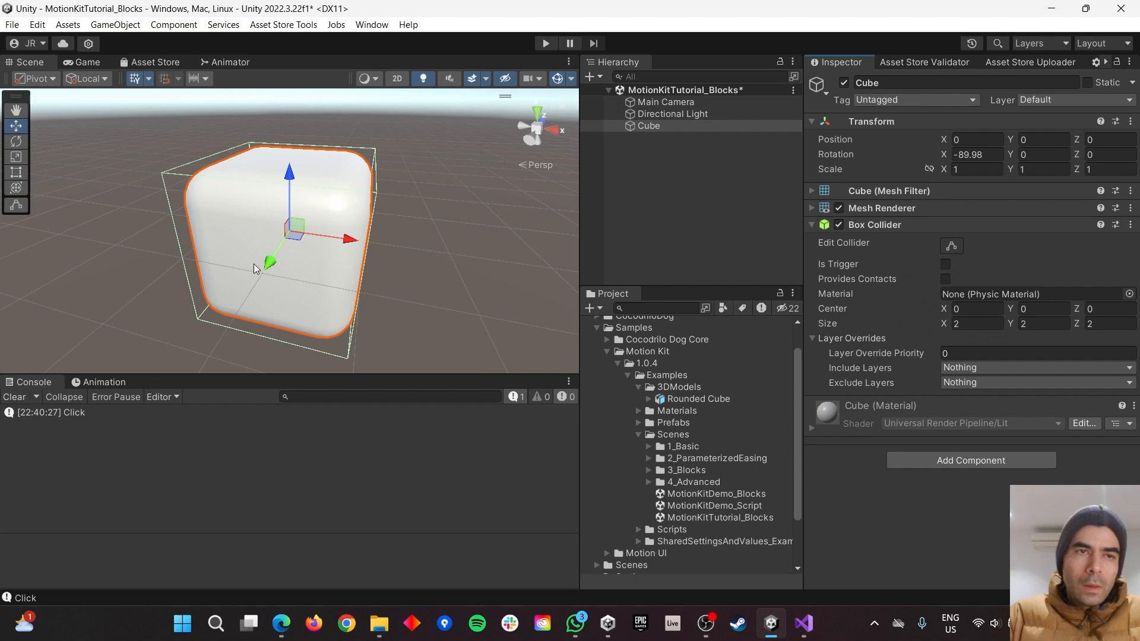
Add an Event Trigger component with a PointerClick event type to the Cube
alt+drag(401, 196, 288, 195)
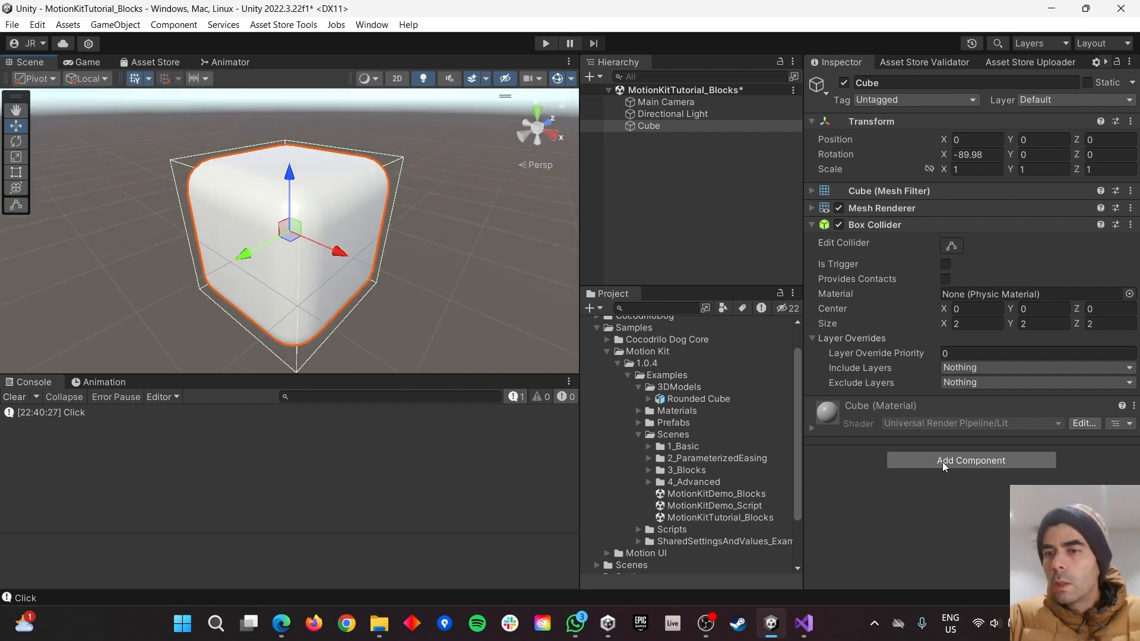
click(875, 225)
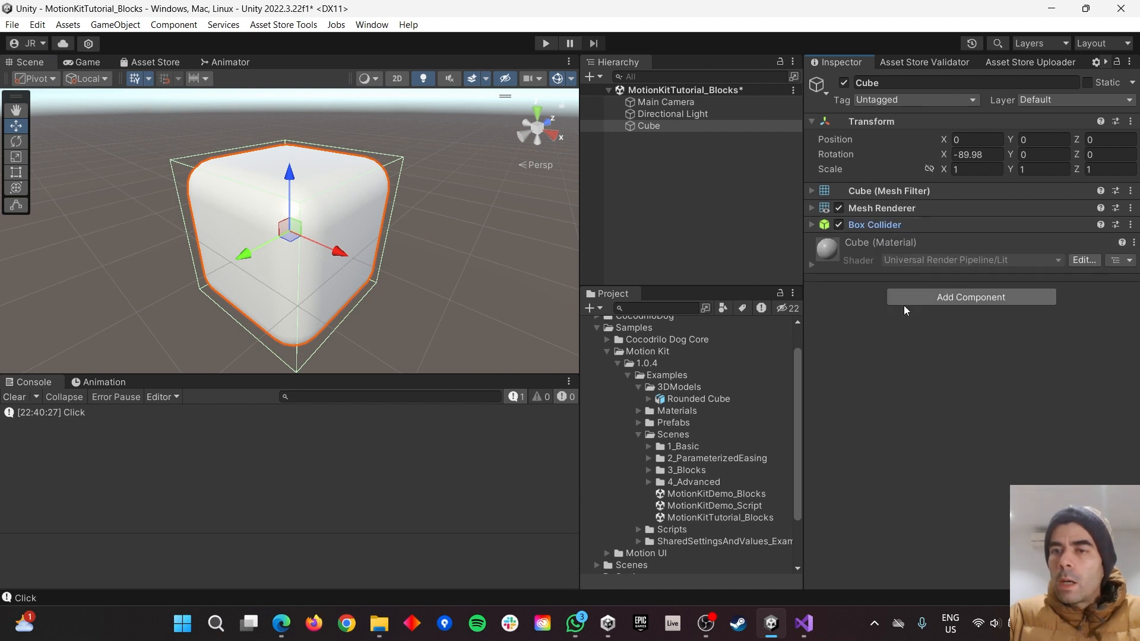
click(933, 298)
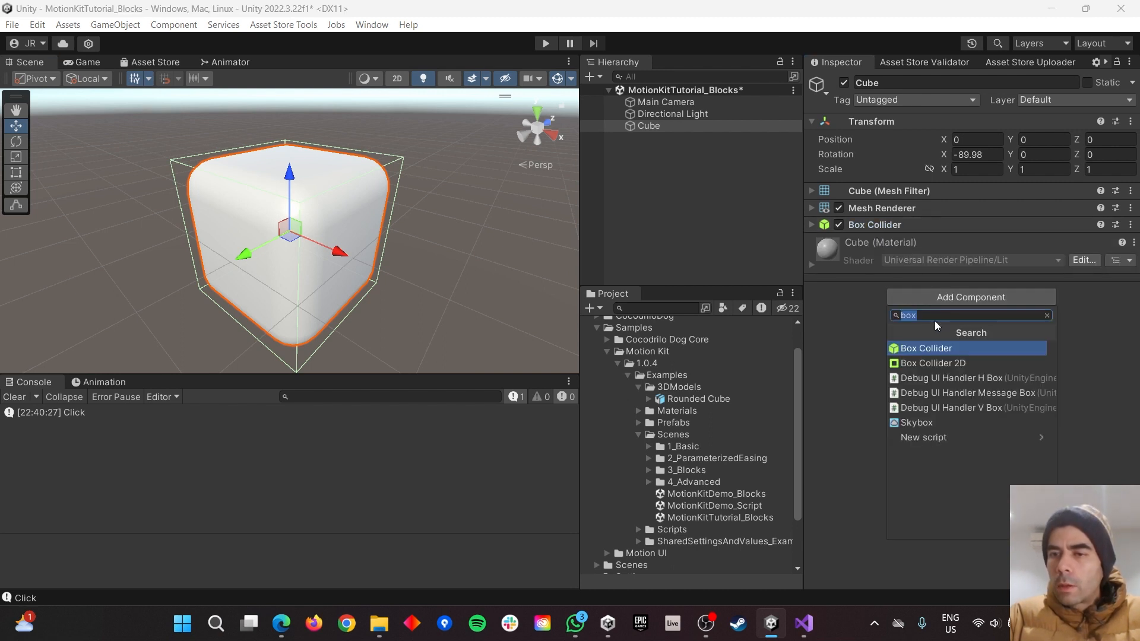
text(event)
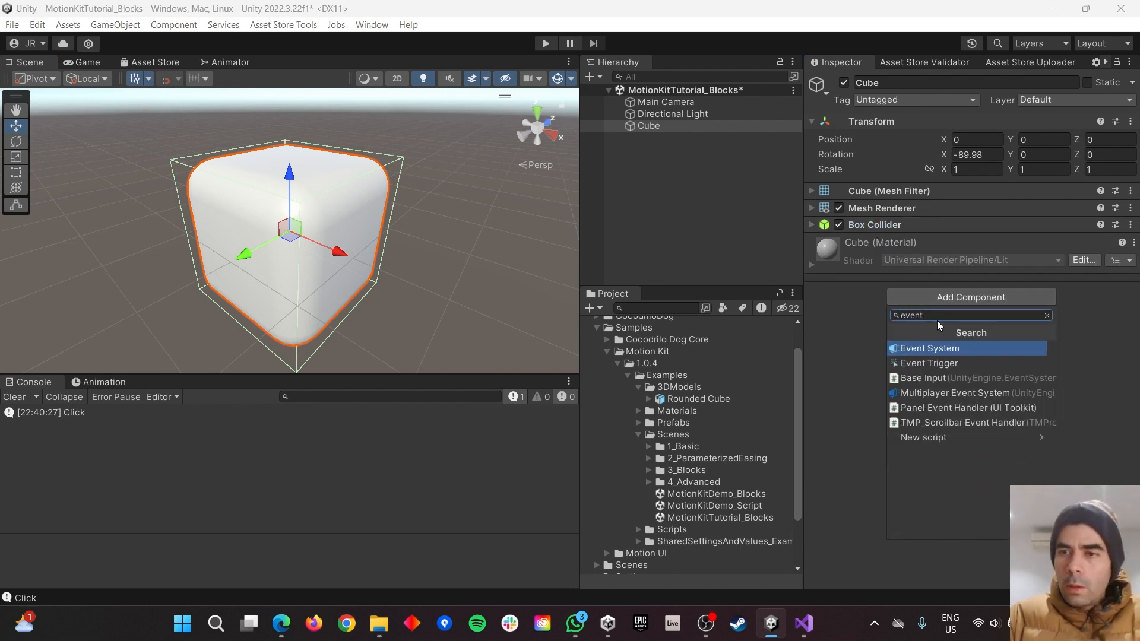
click(929, 365)
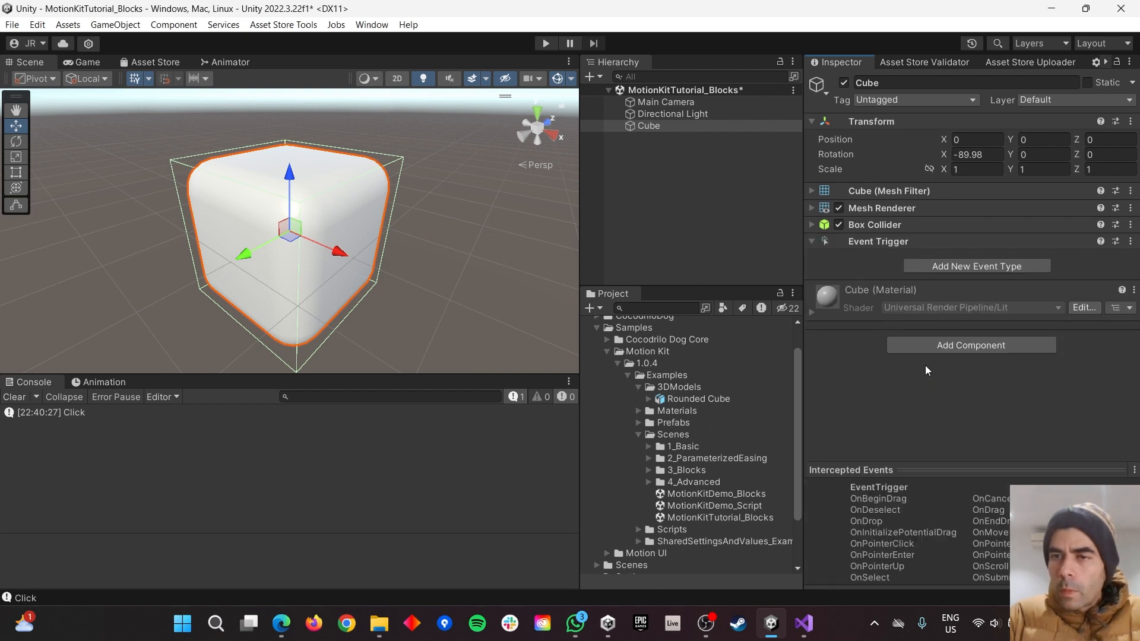
click(1002, 272)
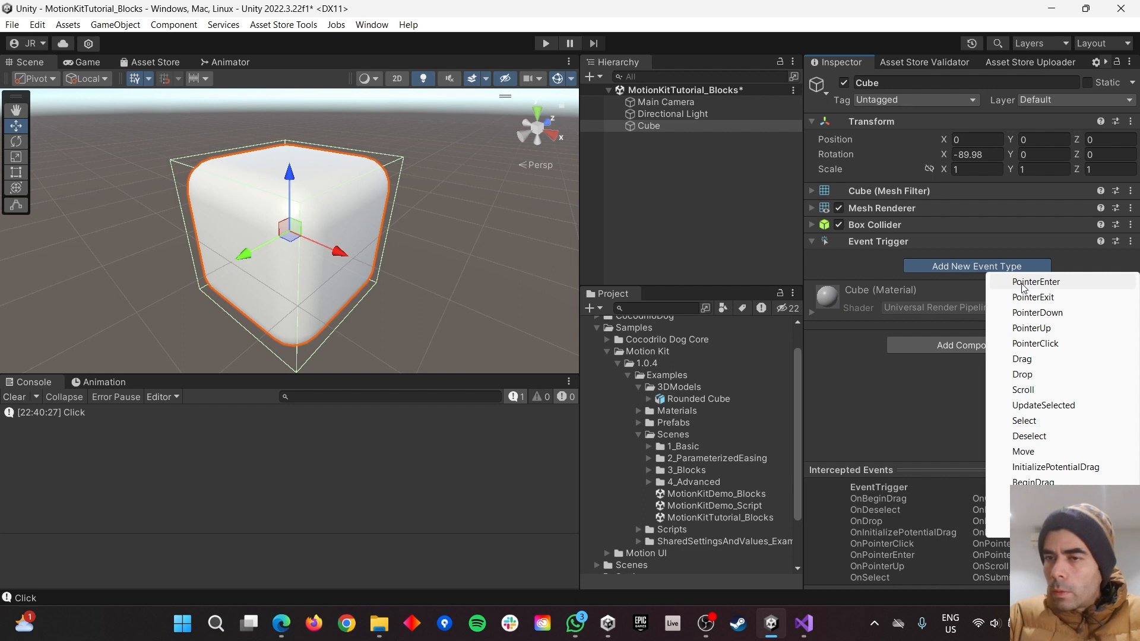
click(1035, 344)
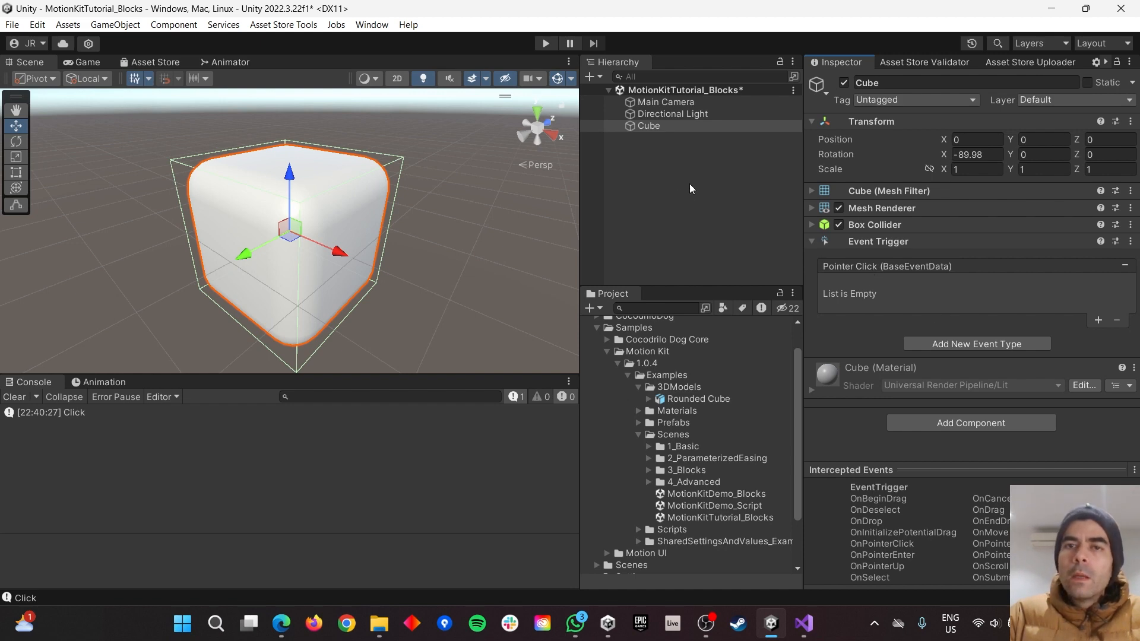
Create a UI Event System object at the root level of the scene
click(672, 180)
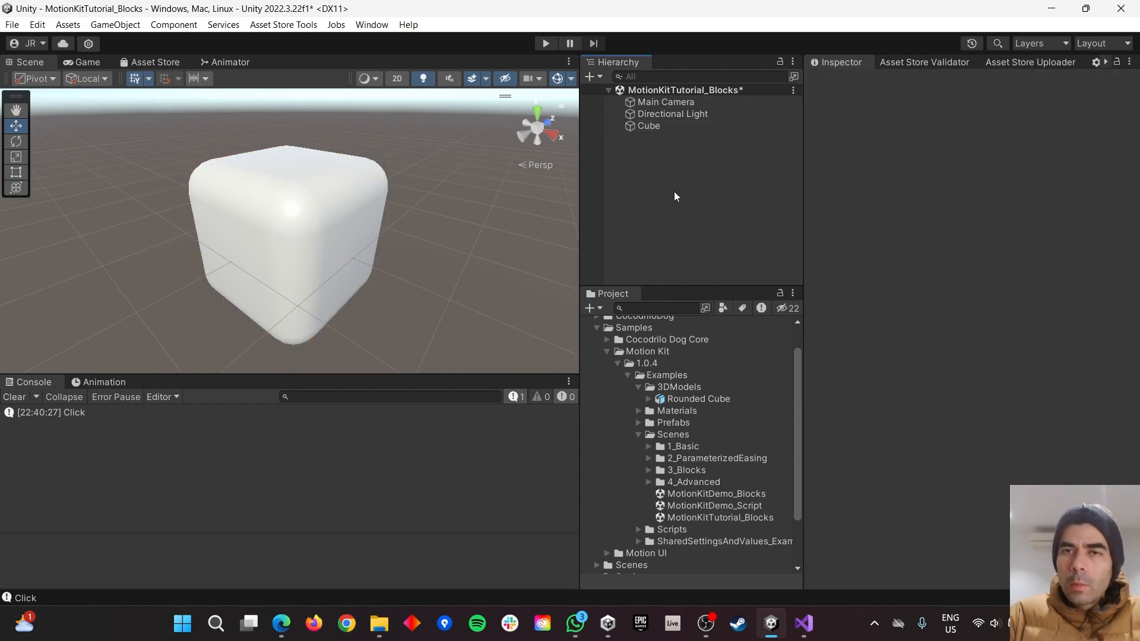
right_click(675, 183)
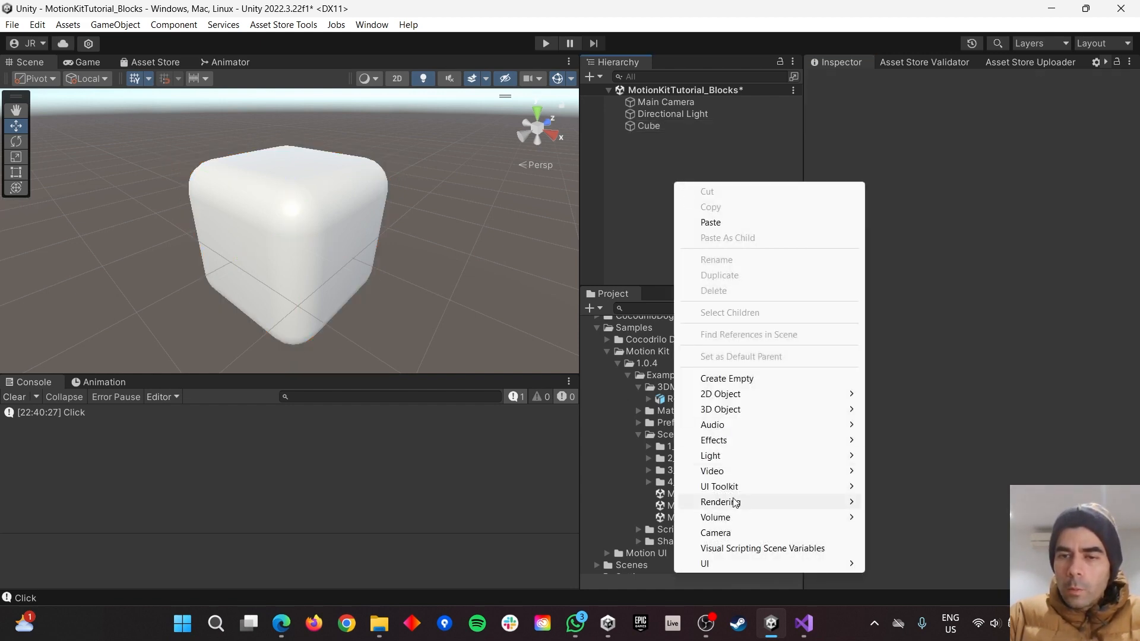
mouse_move(754, 564)
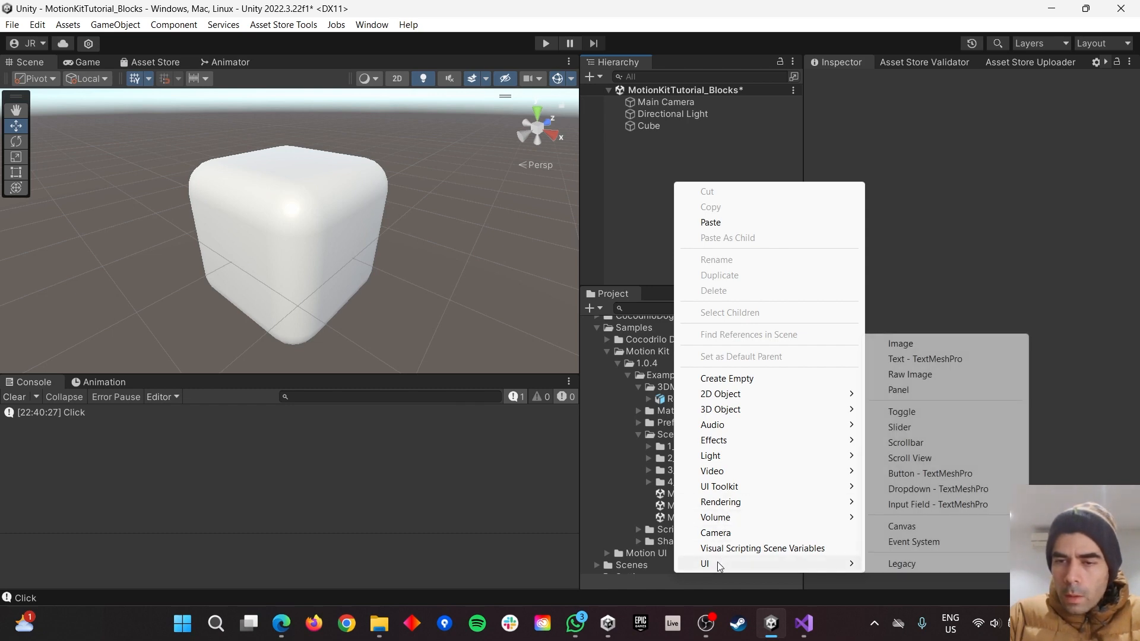
click(911, 542)
Add a Physics Raycaster component to the Main Camera
click(666, 102)
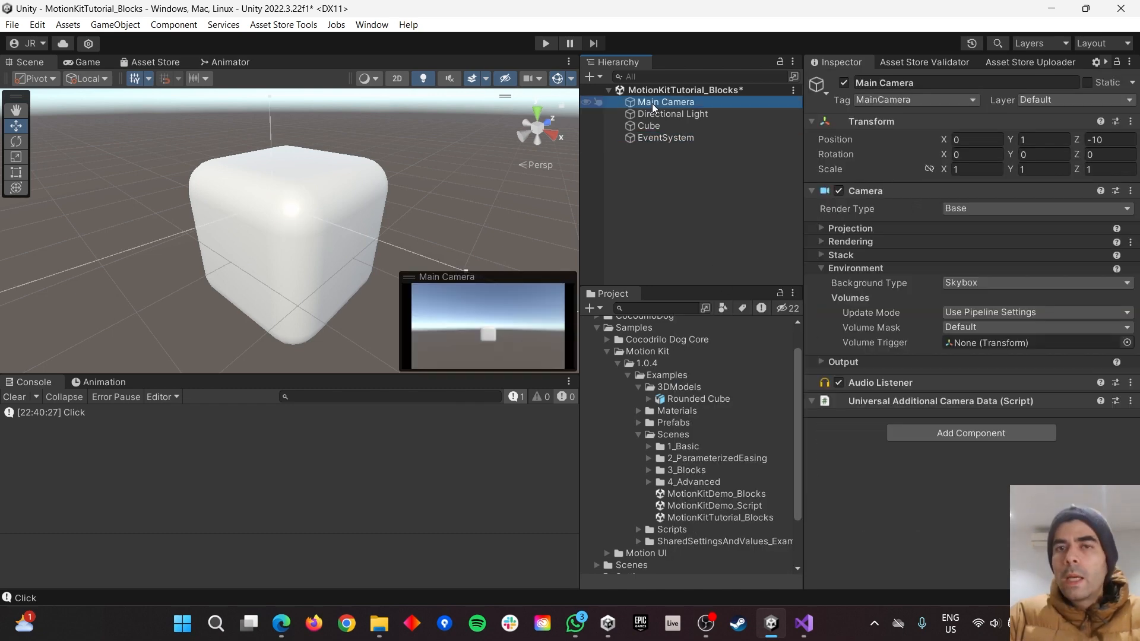
click(960, 432)
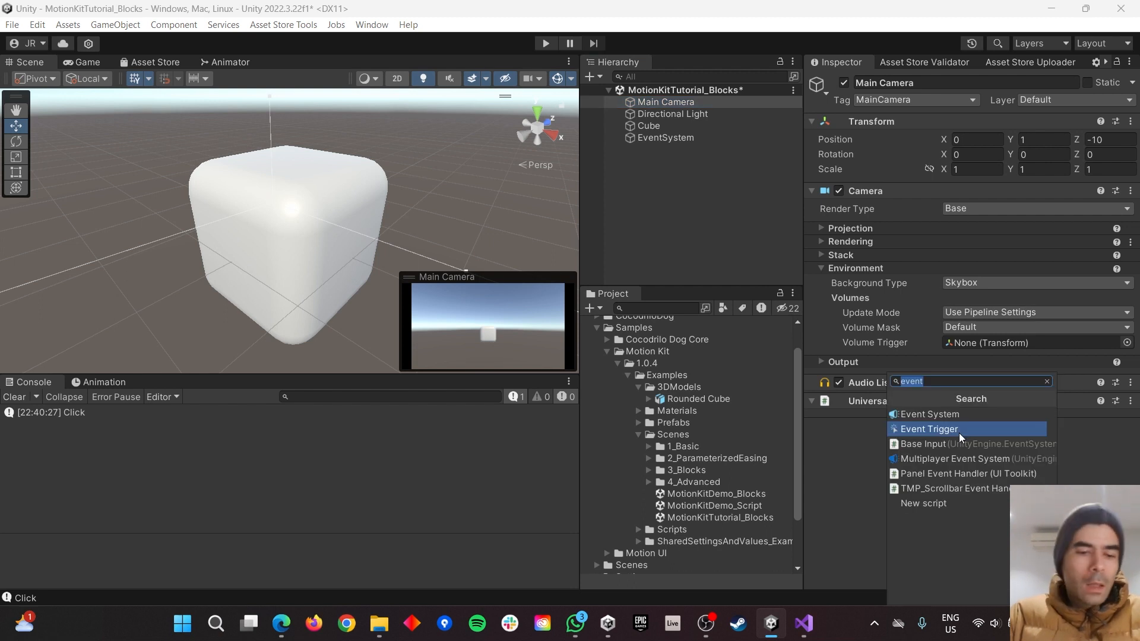
text(physi)
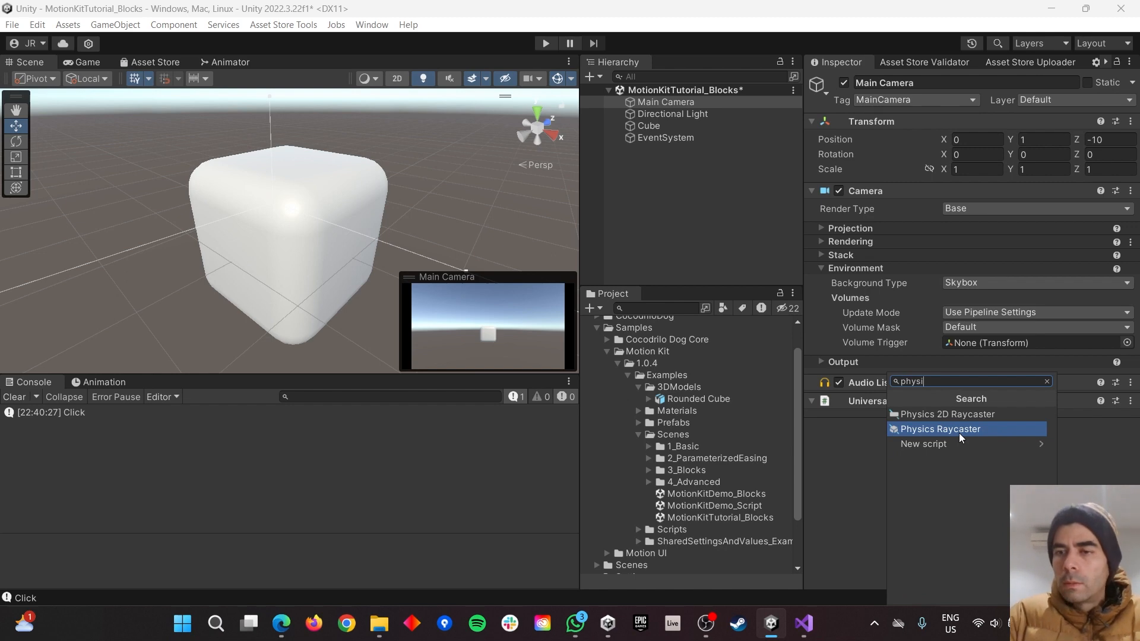
click(959, 429)
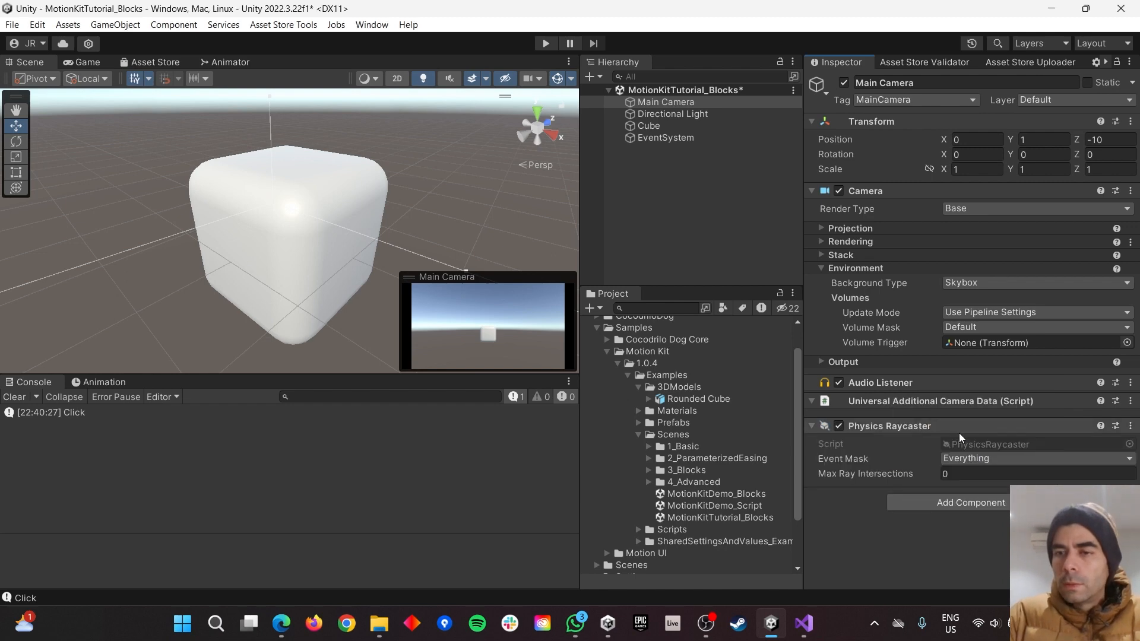
click(670, 204)
Create a C# script named CubeBlocksT in the Demo folder of the example Scripts
click(646, 125)
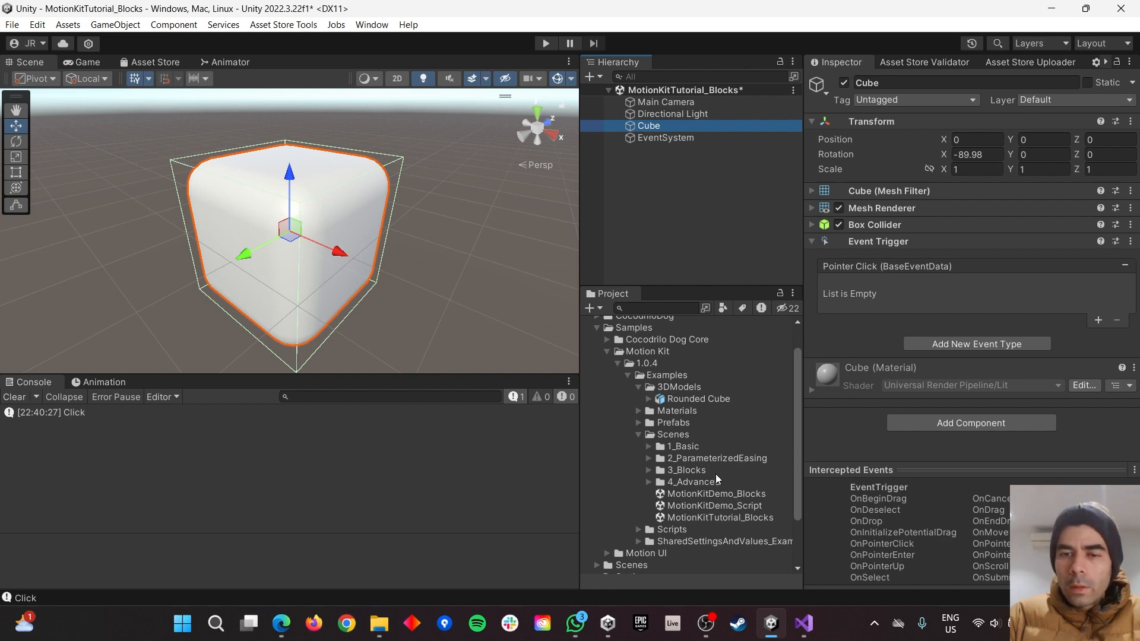
click(638, 529)
scroll(686, 488, down, 4)
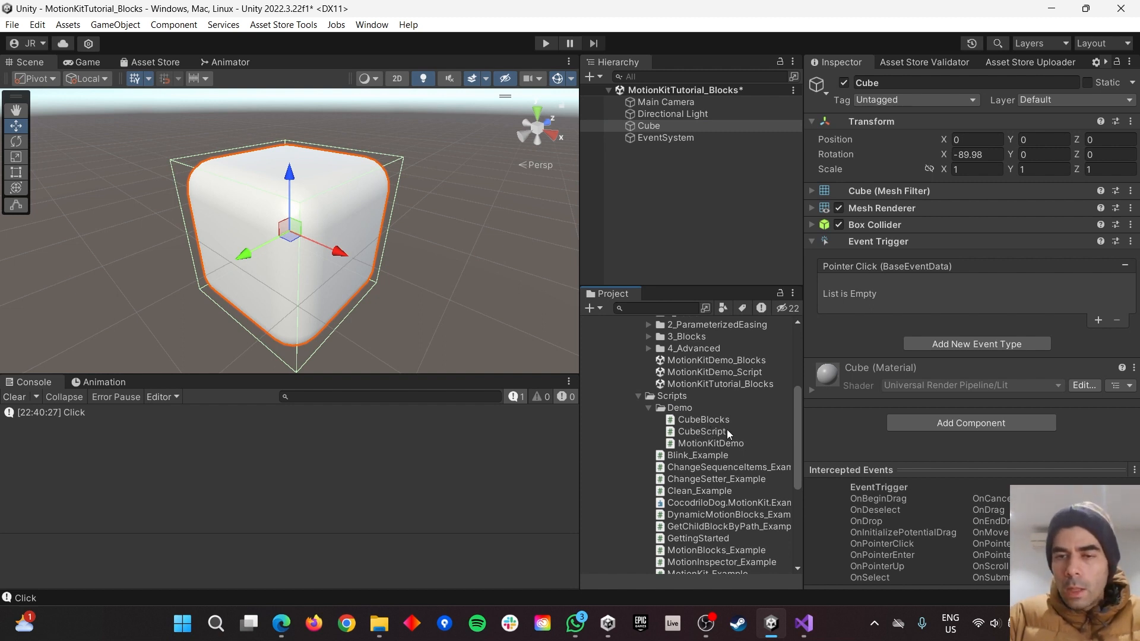
click(676, 408)
right_click(679, 408)
mouse_move(755, 201)
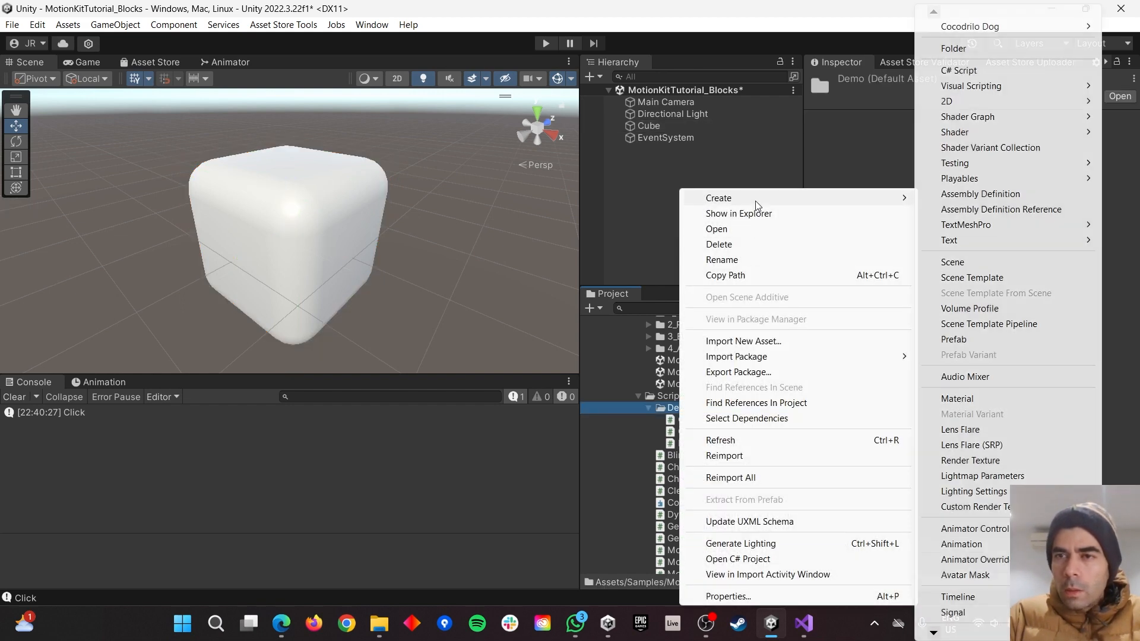
click(951, 71)
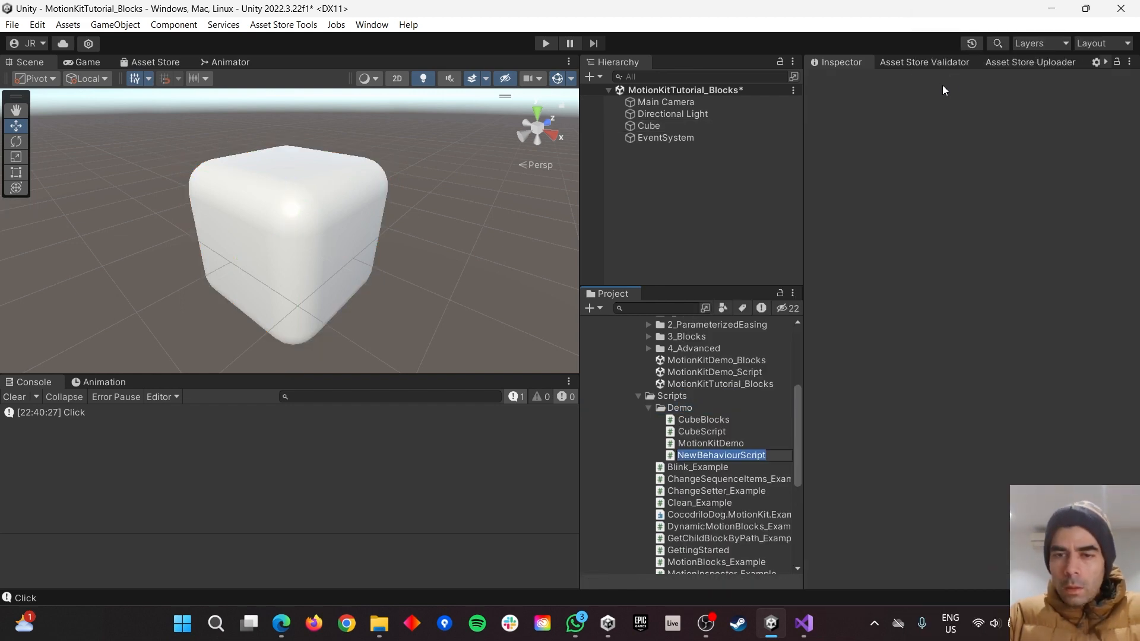
text(Cube)
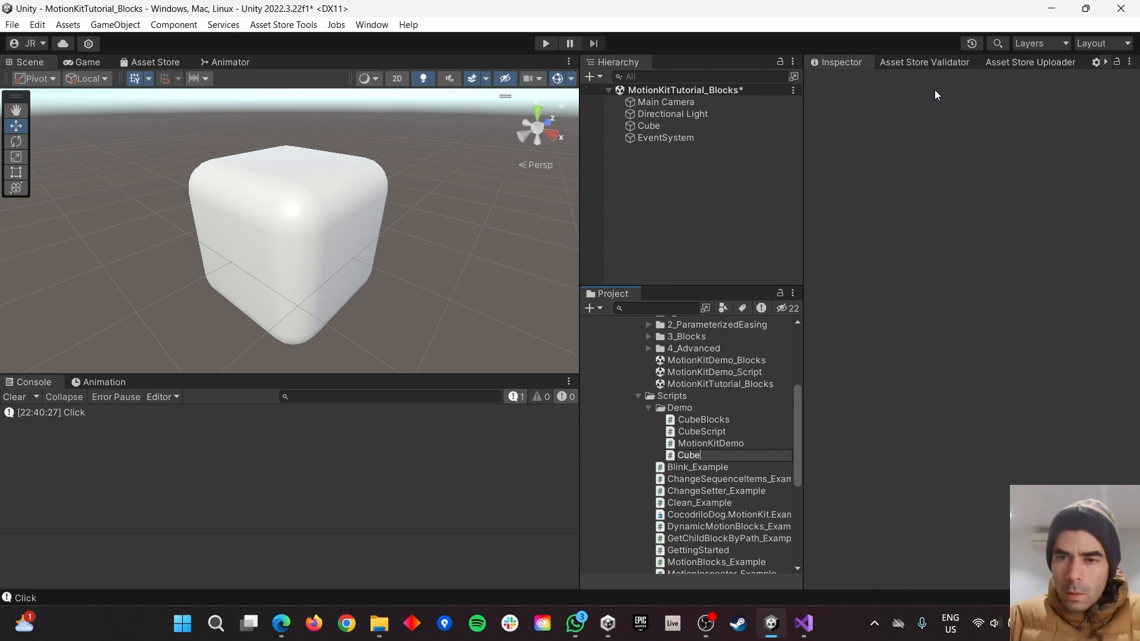
text(Block)
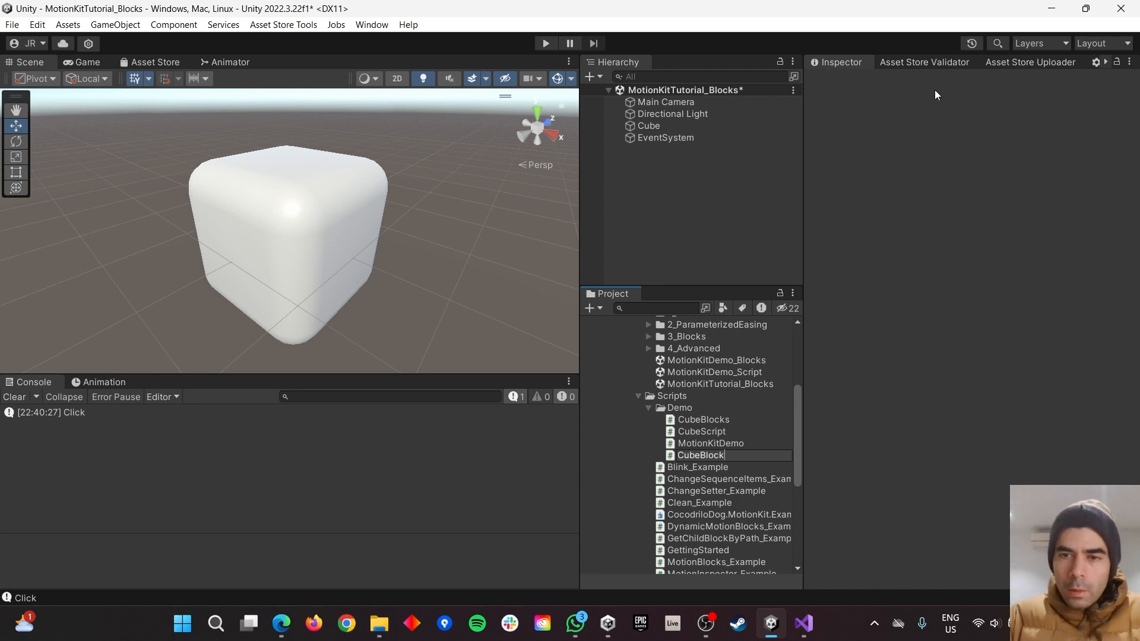
text(sT)
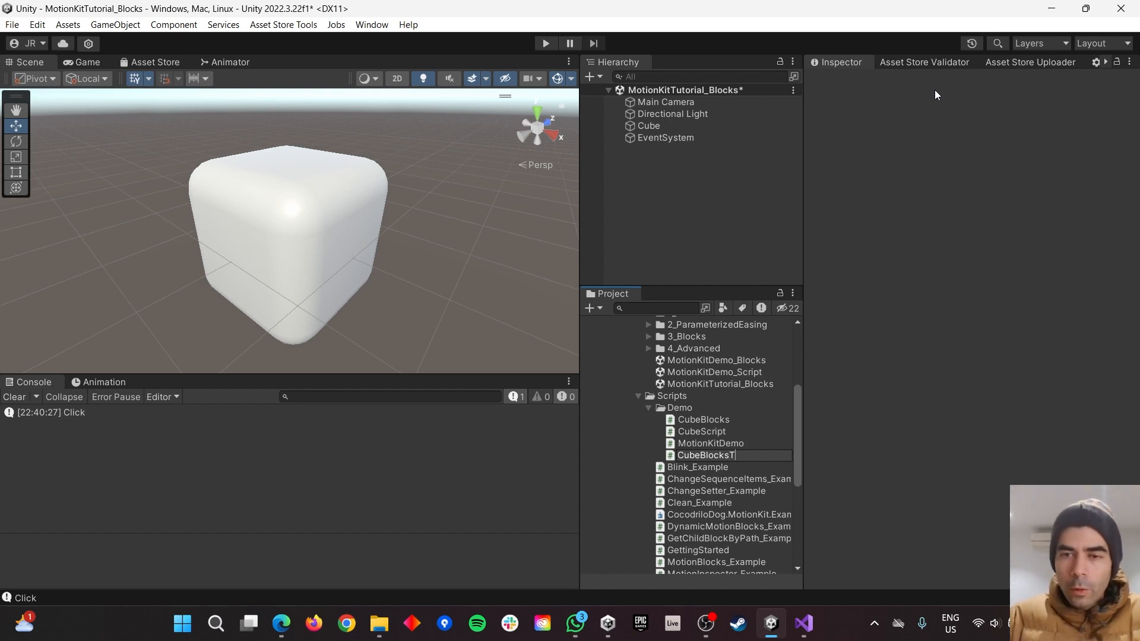
key(Return)
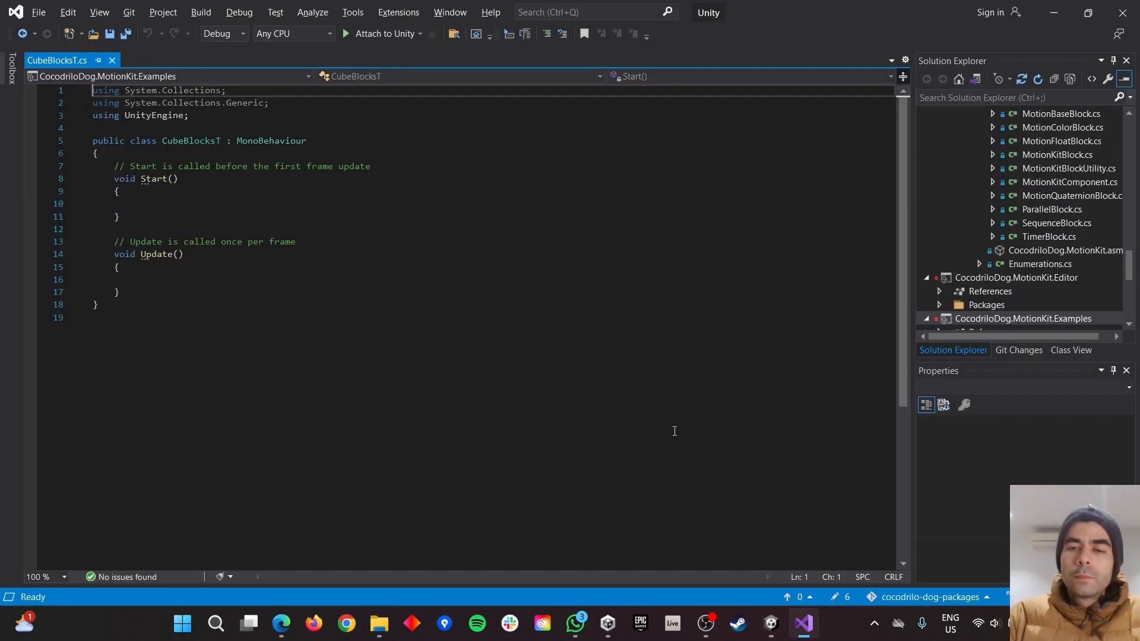
In Visual Studio, reformat the CubeBlocksT script and remove the Start and Update methods with their comments, leaving blank lines in the class
click(257, 275)
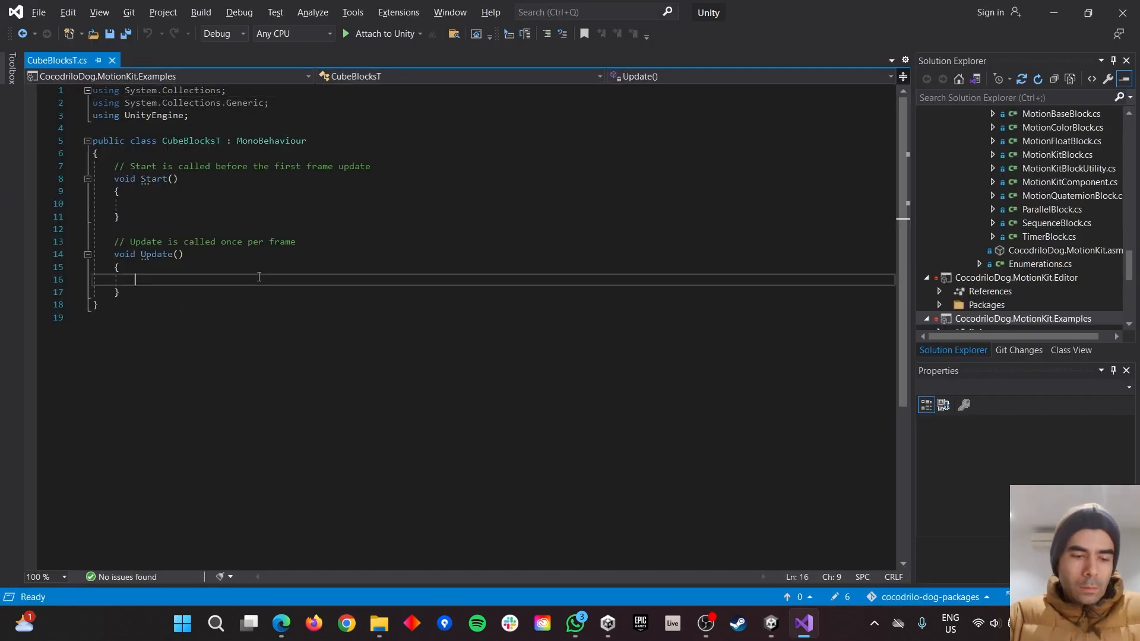
key(ctrl+k)
key(ctrl+d)
click(128, 255)
drag(128, 254, 115, 167)
key(Delete)
drag(375, 154, 112, 157)
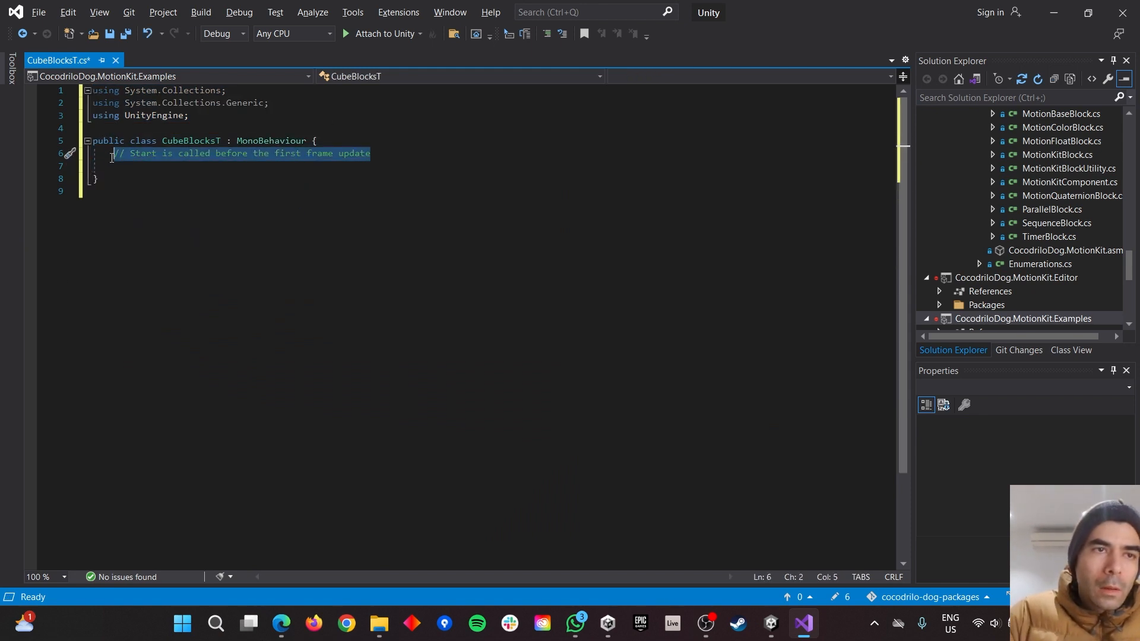
key(Delete)
key(Return)
key(Return)
key(Return)
key(Up)
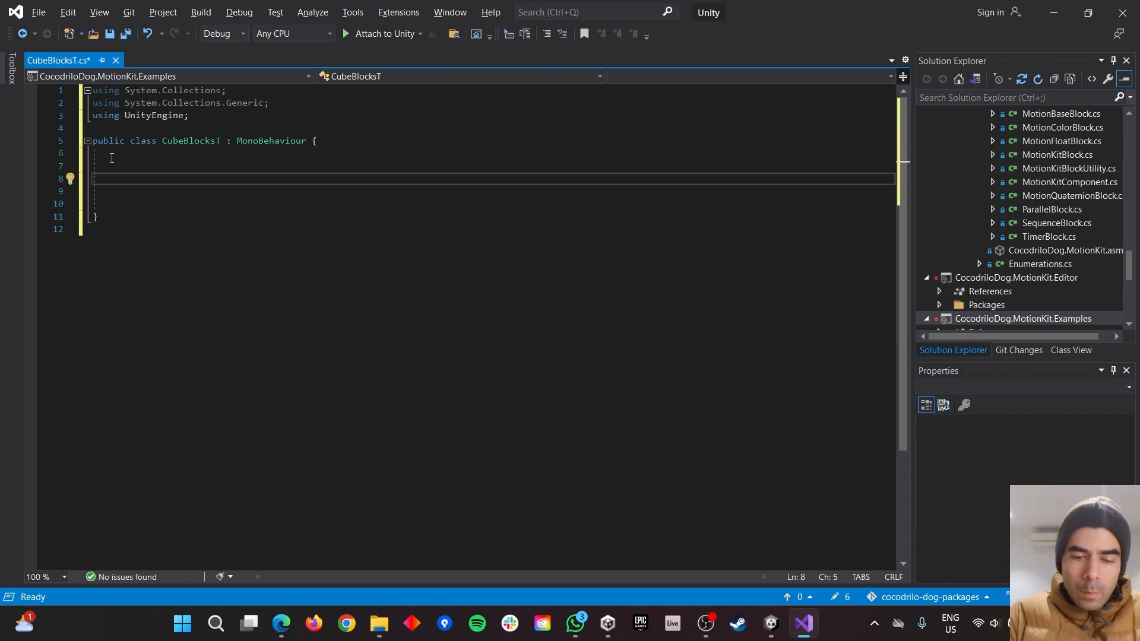
Declare a public void method named OnCubeClick, without parameters, in the CubeBlocksT class
text(public void On)
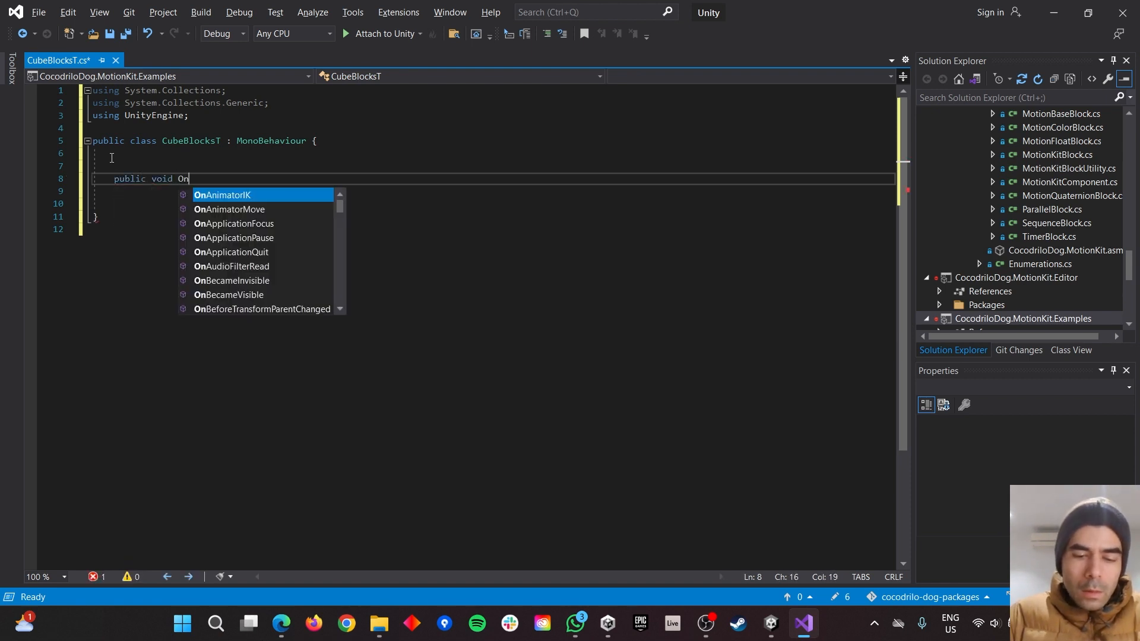
text(CubeC)
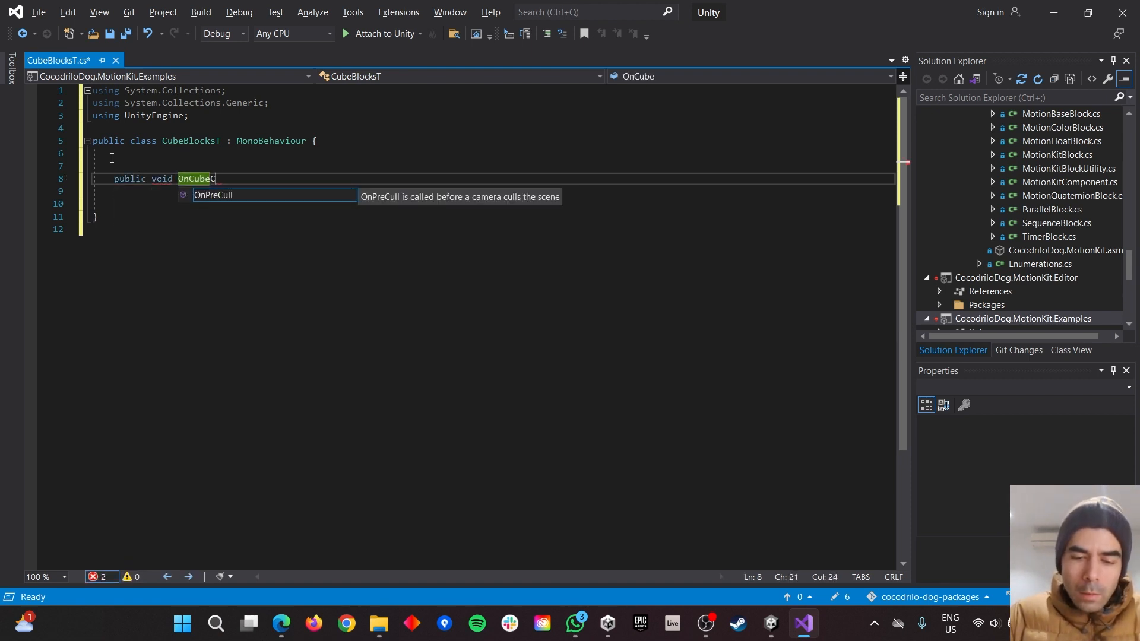
text(lick() {)
key(Return)
Make OnCubeClick log the message "Cube clicked!" with Debug.Log and save the script
text(D)
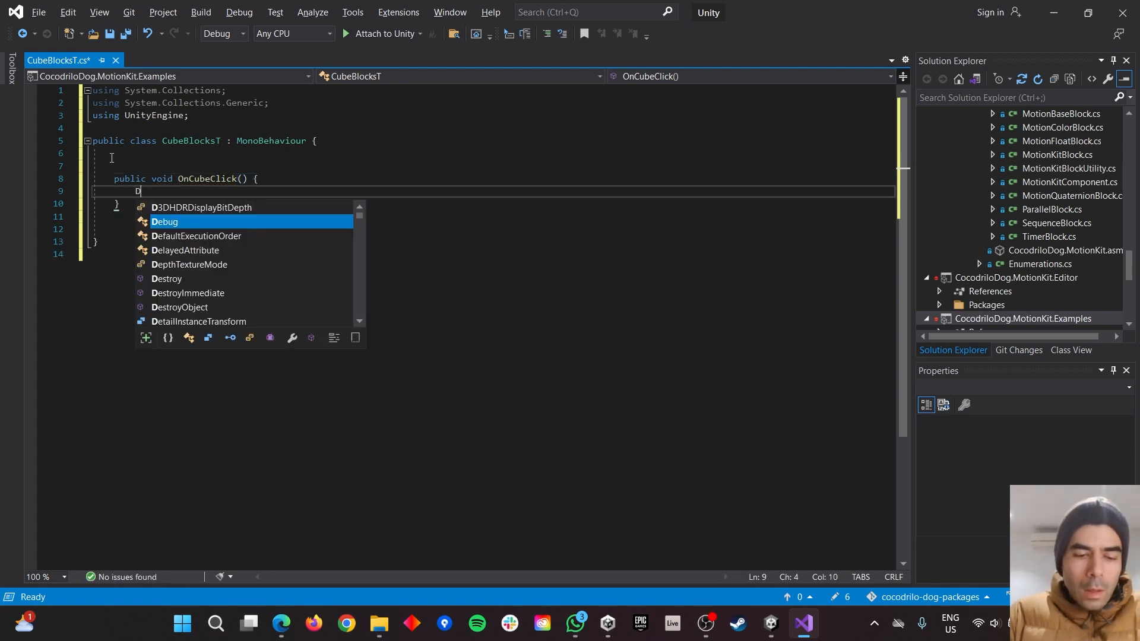
text(ebug.)
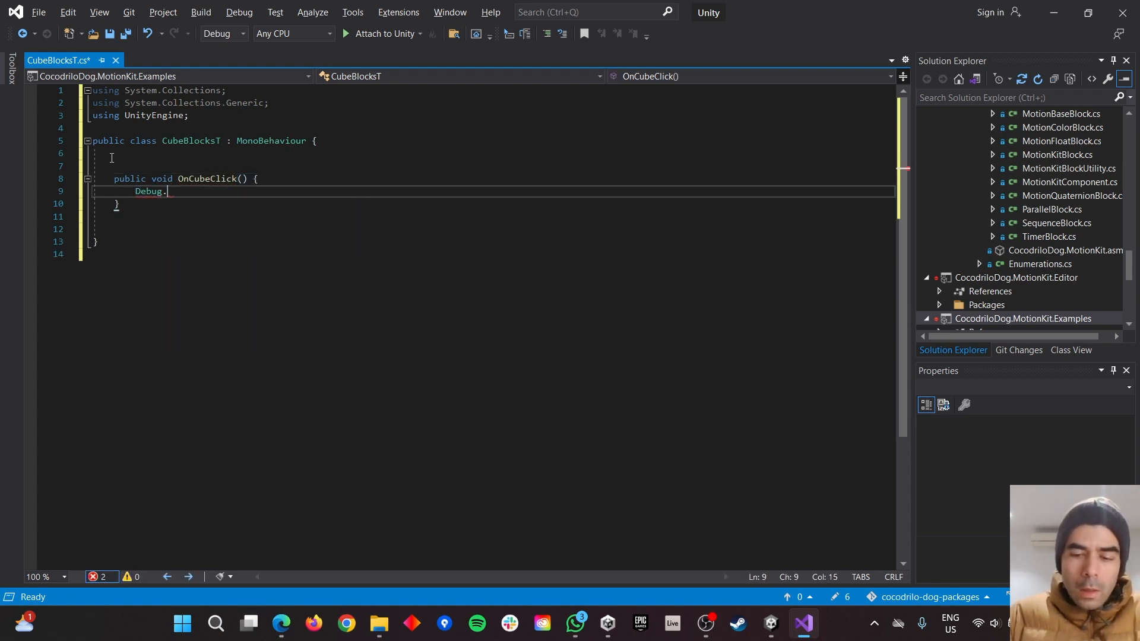
text(Log("Cube "))
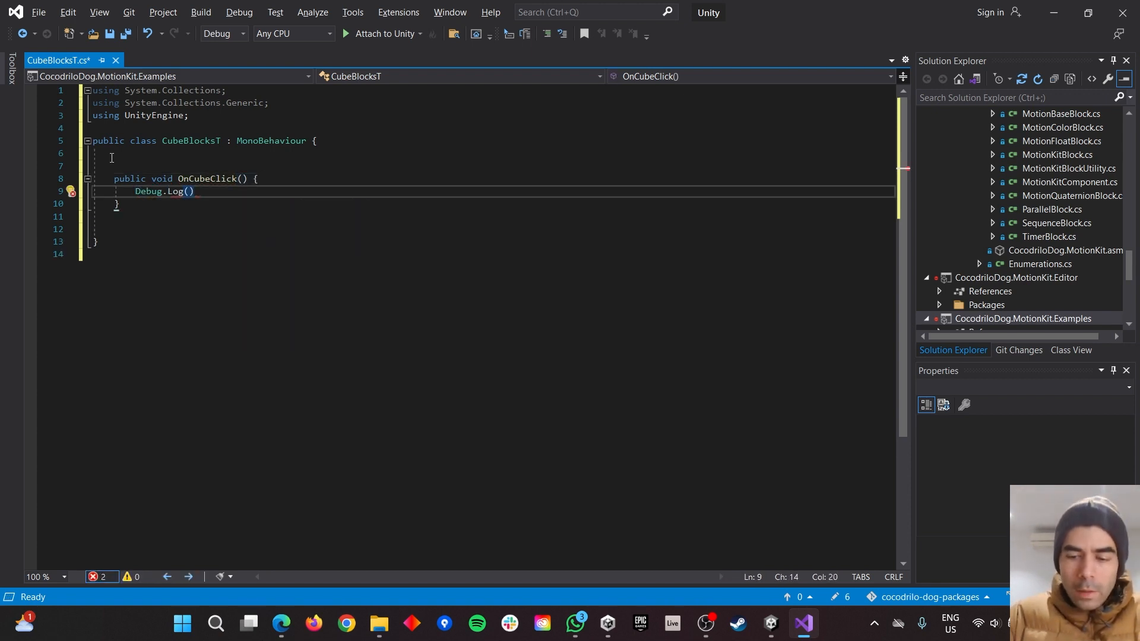
text(;)
key(Left)
key(Left)
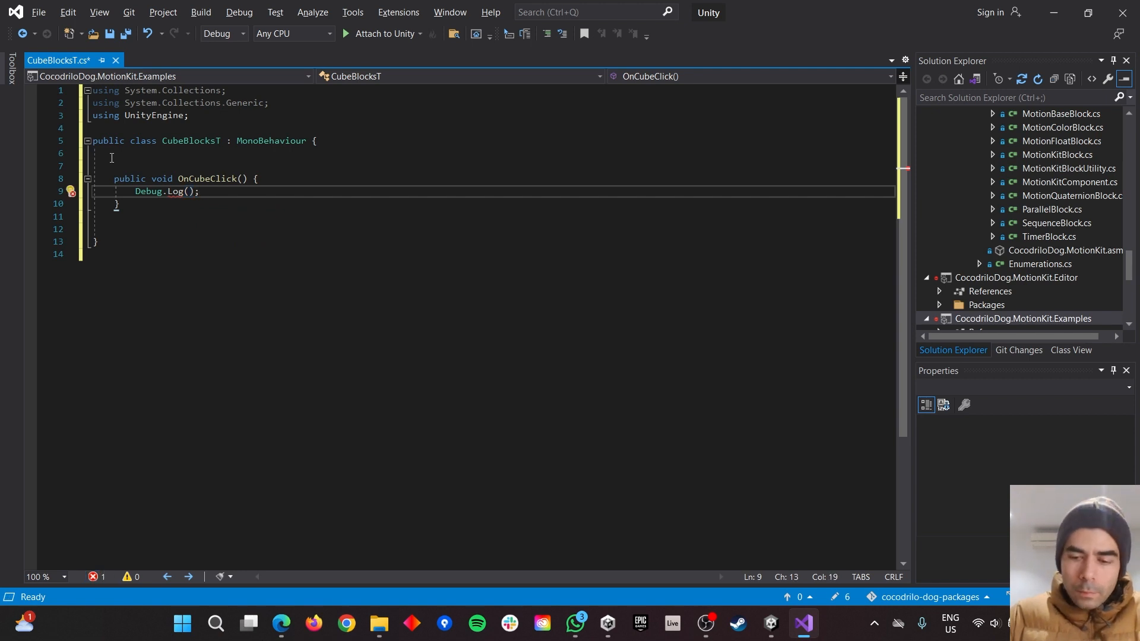
text("Cube clicked)
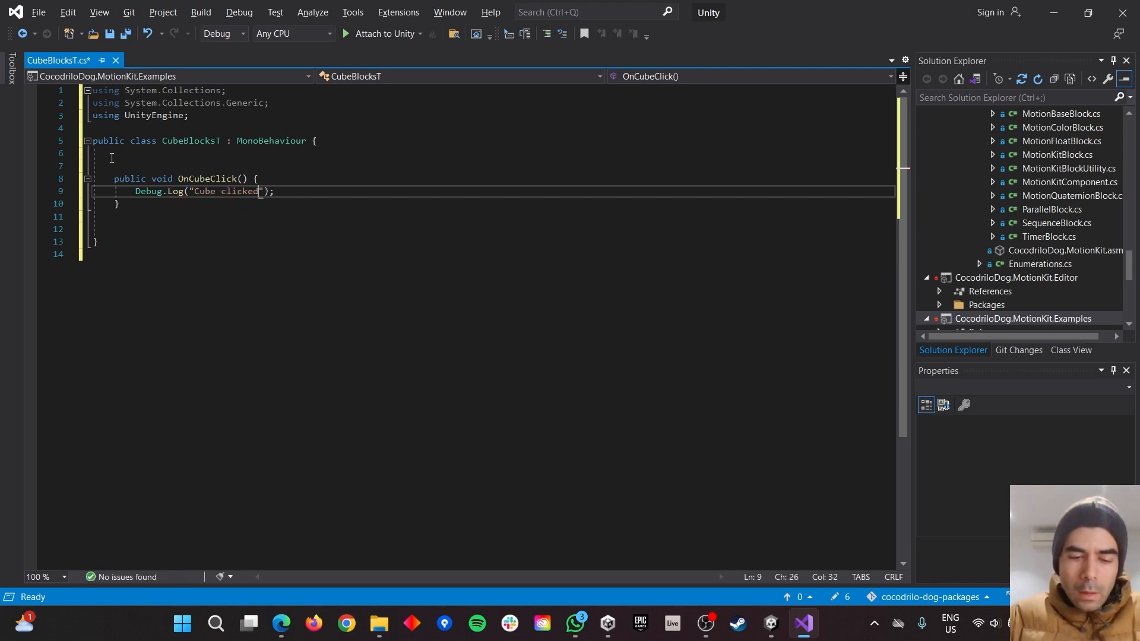
text(!)
key(ctrl+s)
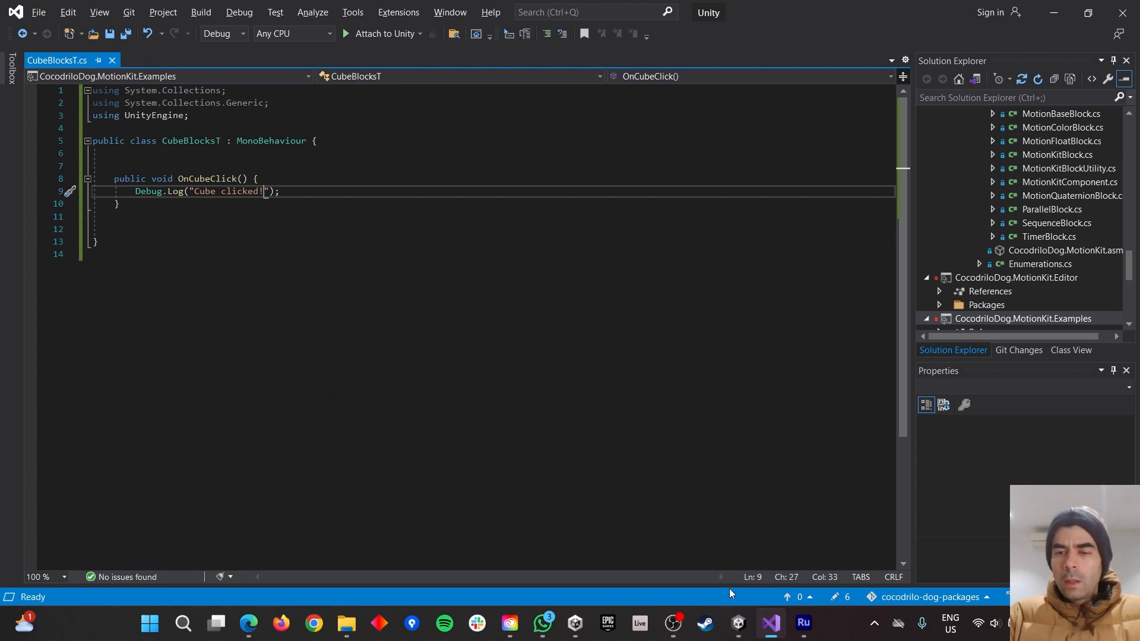
Switch to Unity, add an entry to the Cube's Pointer Click event and assign the Cube as its target object
click(738, 622)
click(903, 305)
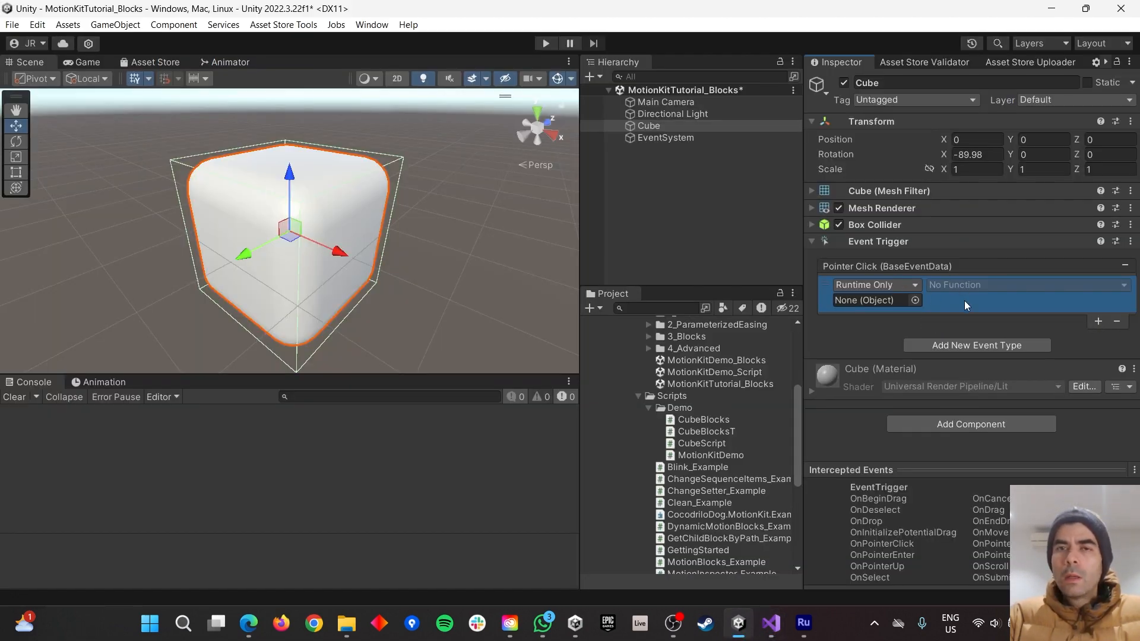
drag(650, 125, 867, 302)
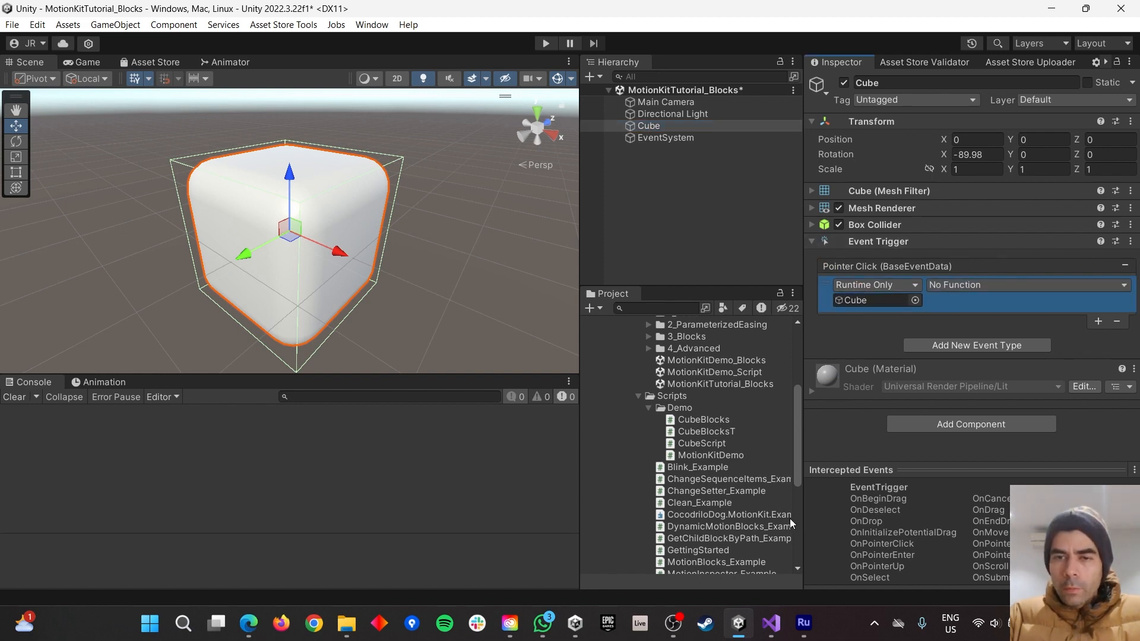
Attach the CubeBlocksT script to the Cube and set its Pointer Click event to call CubeBlocksT.OnCubeClick
drag(706, 432, 815, 441)
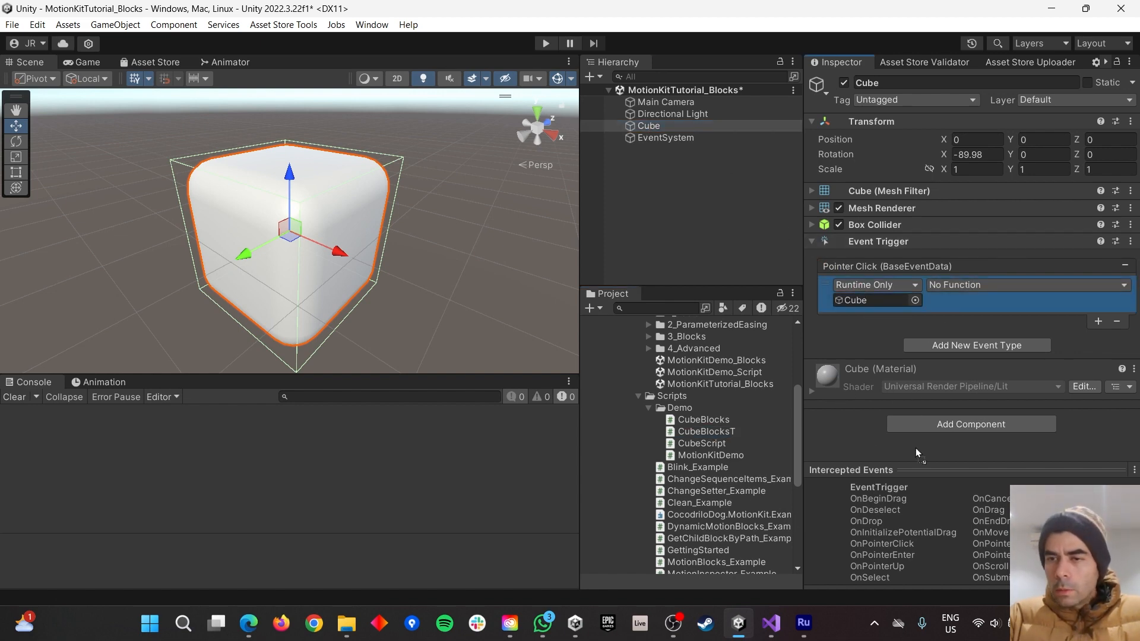
drag(916, 448, 914, 447)
scroll(932, 356, down, 1)
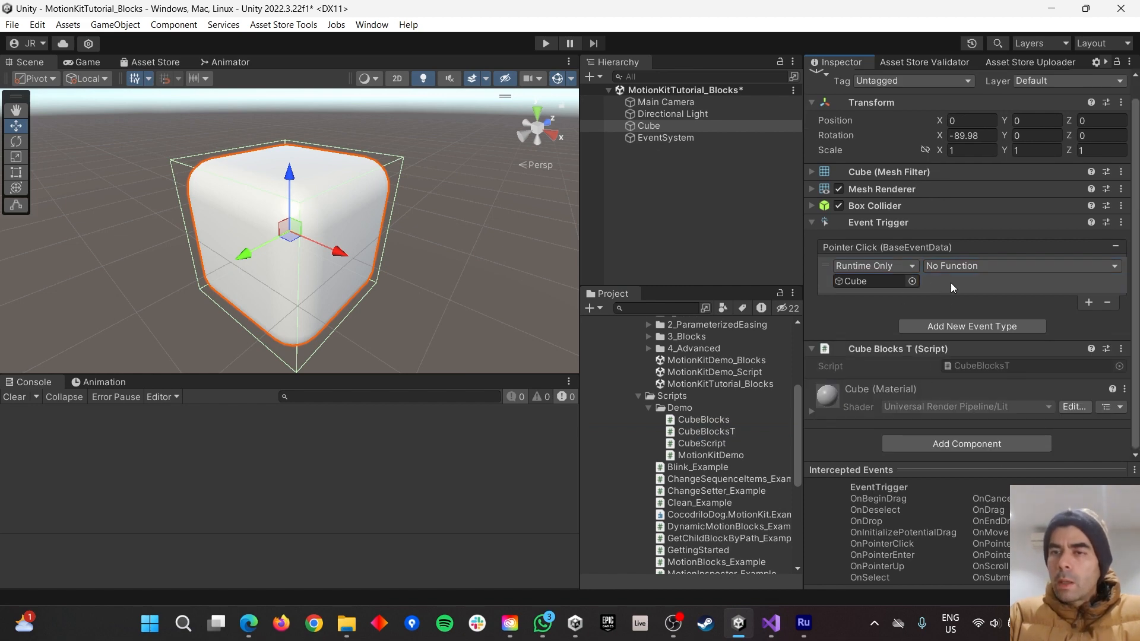
click(977, 265)
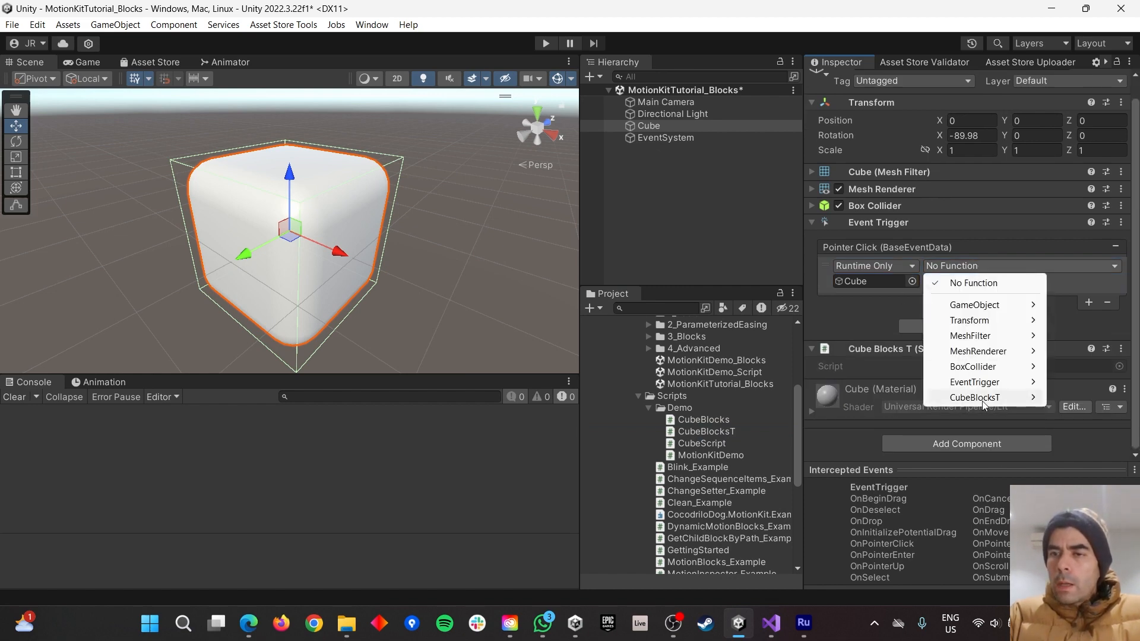
mouse_move(983, 404)
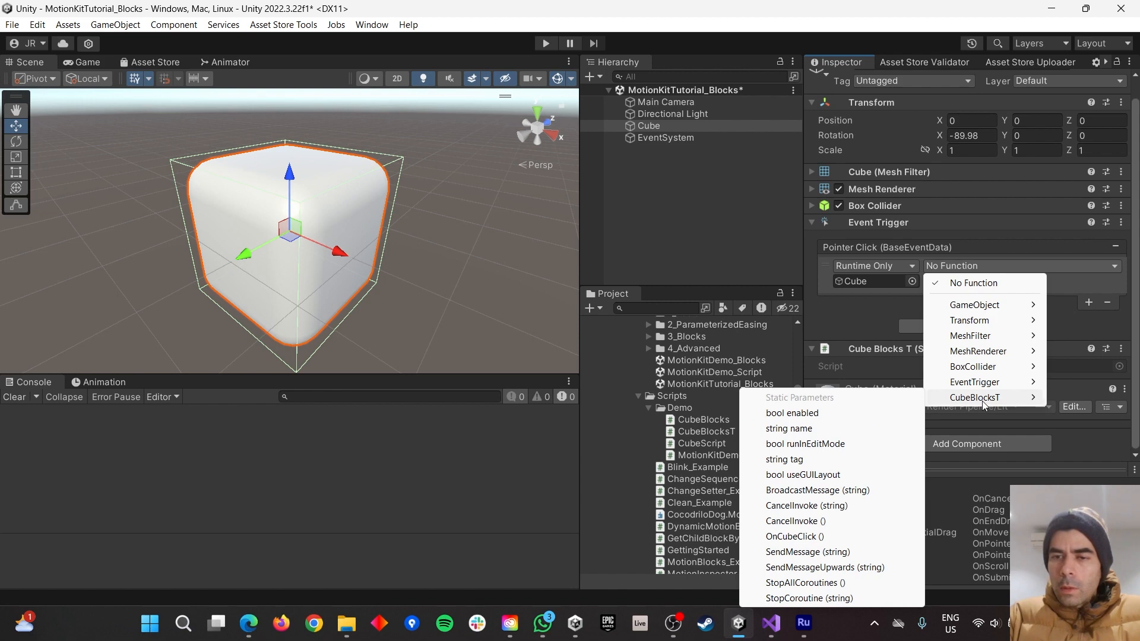
click(778, 537)
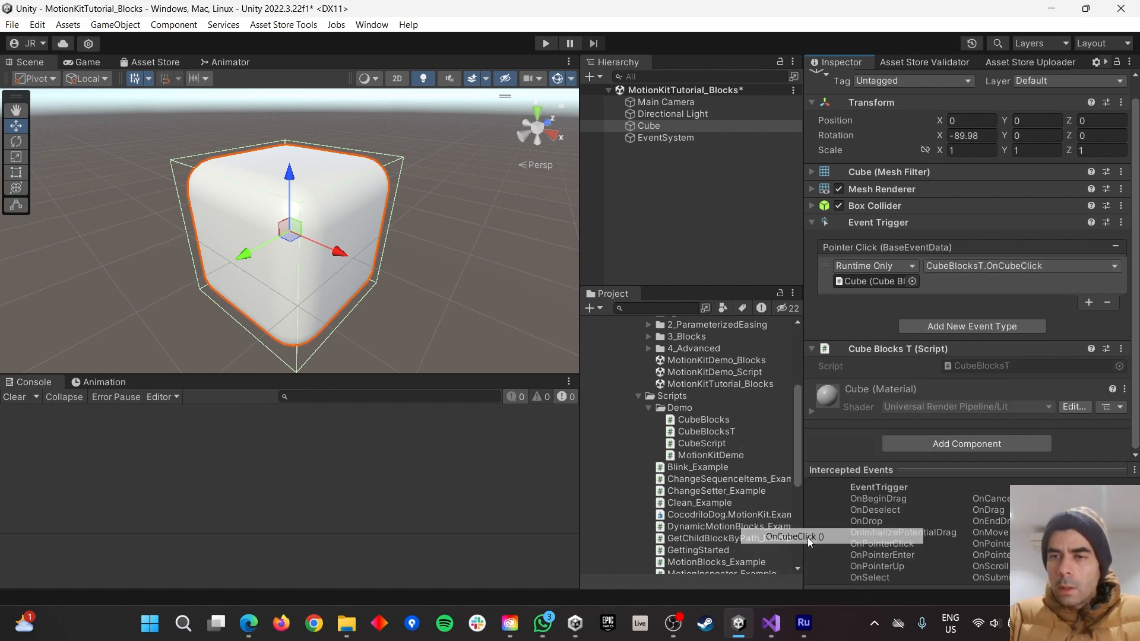
Run the scene, trigger the cube's pointer event three times to test the console log, and exit play mode
click(546, 44)
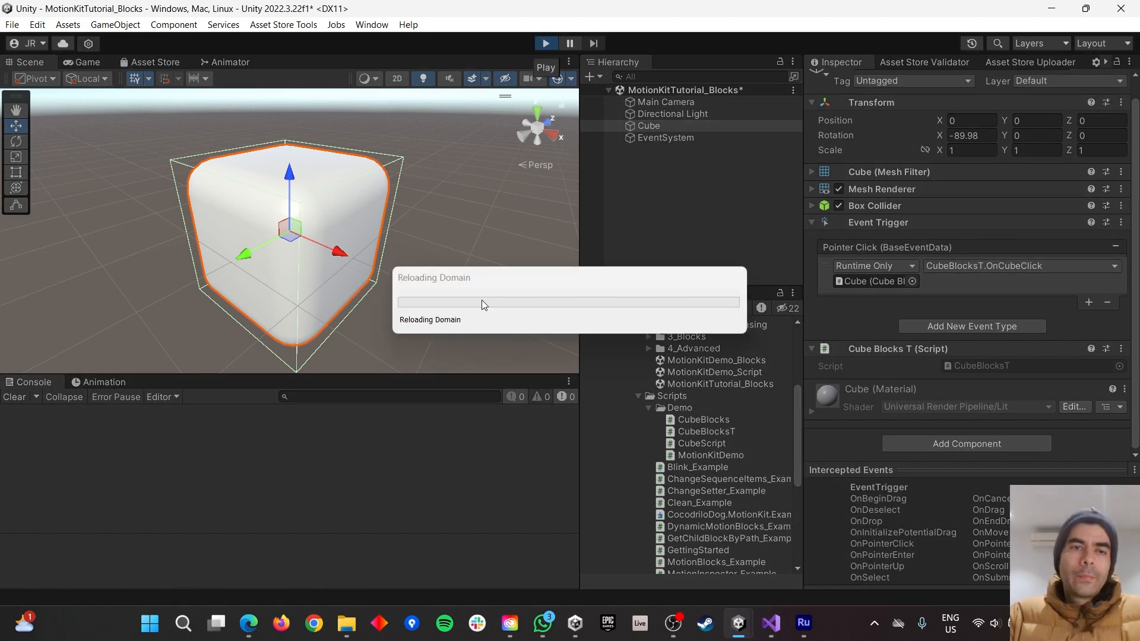
click(275, 249)
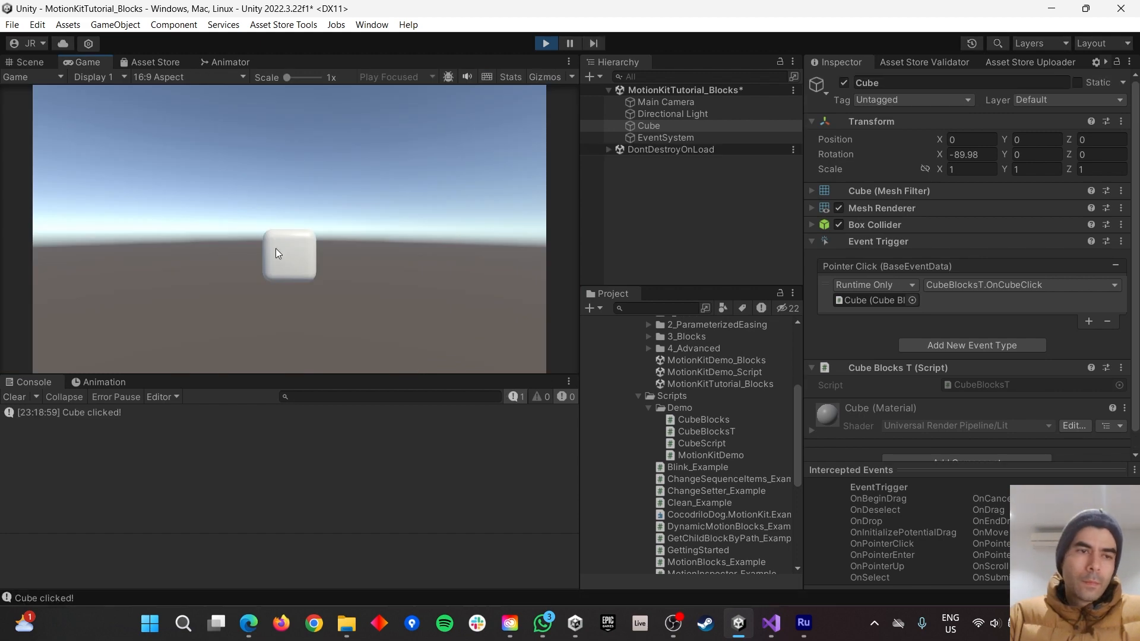
click(276, 248)
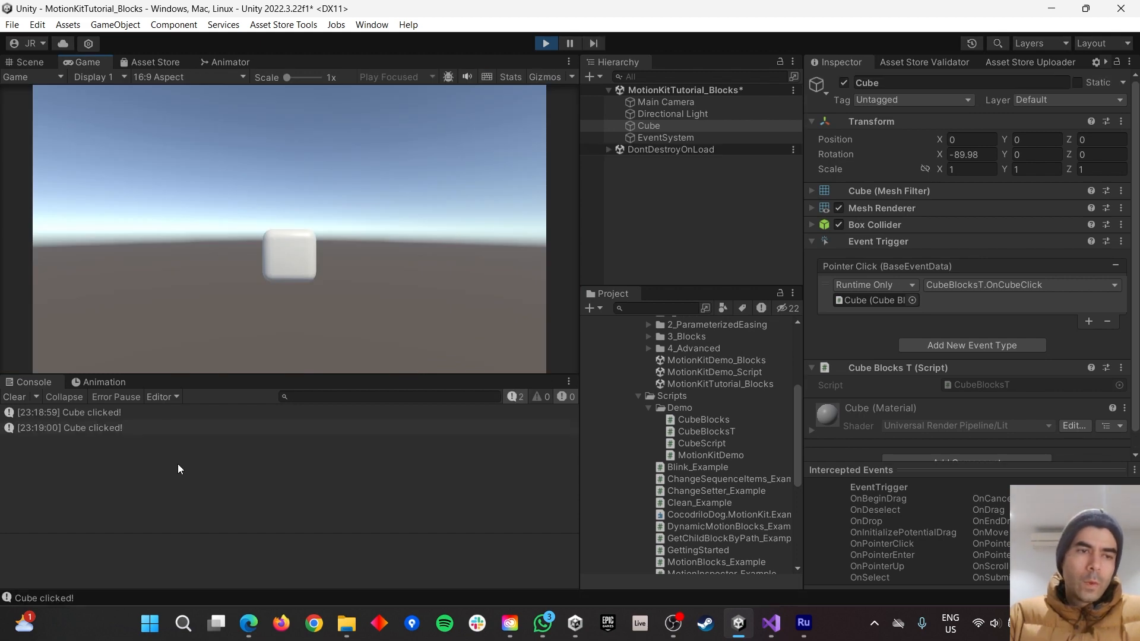
click(287, 247)
key(ctrl+p)
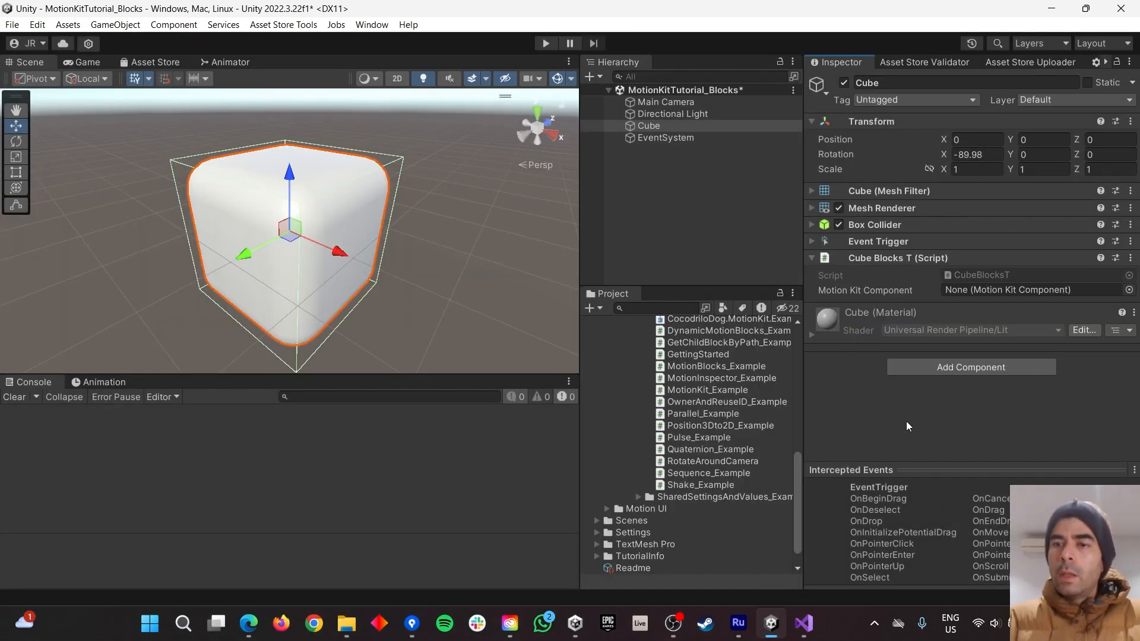
Add a Motion Kit Component to the Cube and create a Motion 3D Block as the first element of its Blocks list
click(939, 371)
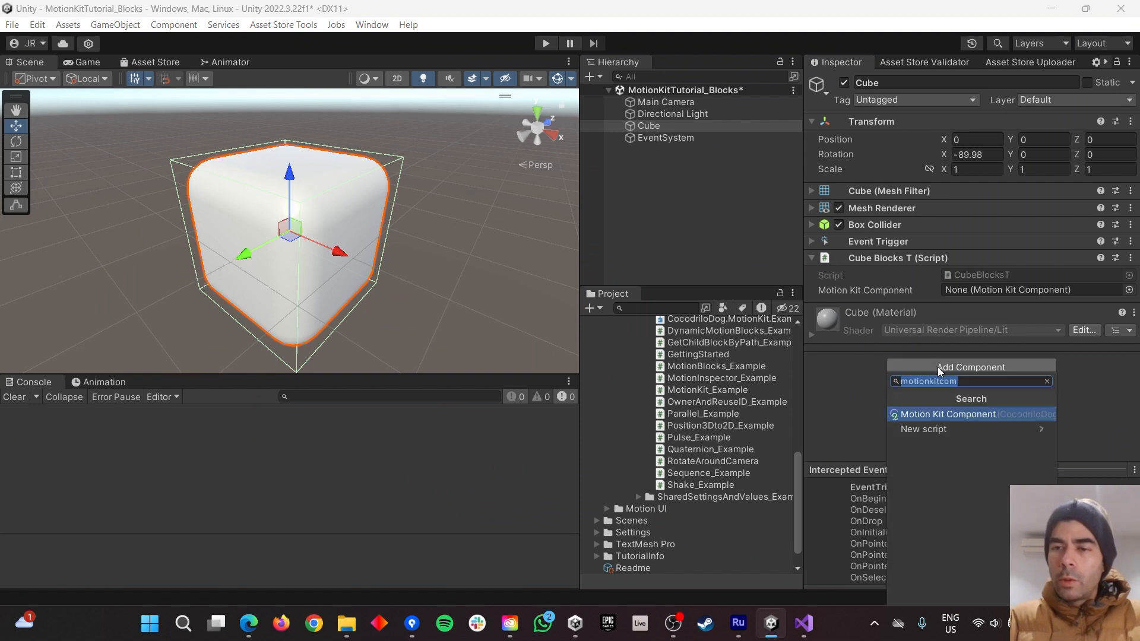
click(928, 414)
scroll(1013, 387, down, 2)
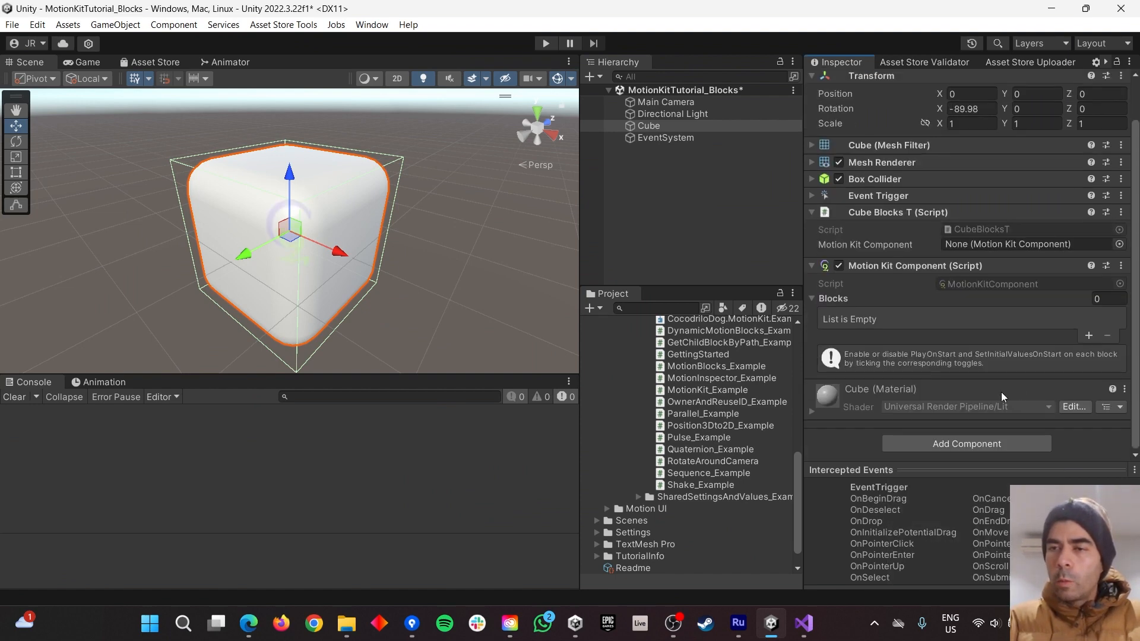
click(1089, 336)
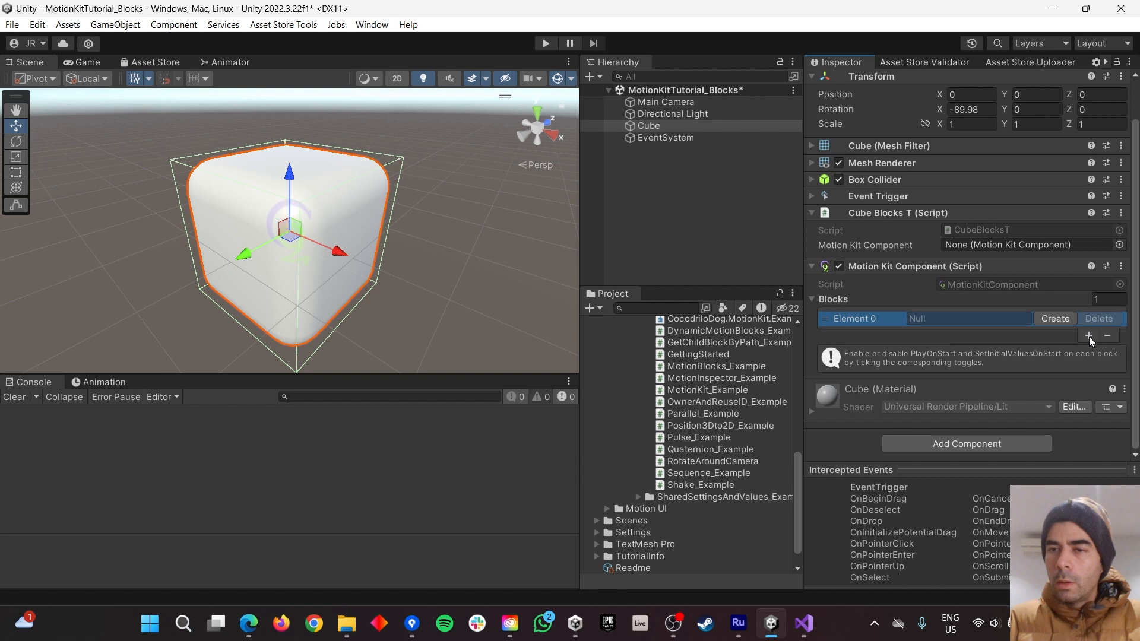
click(1057, 321)
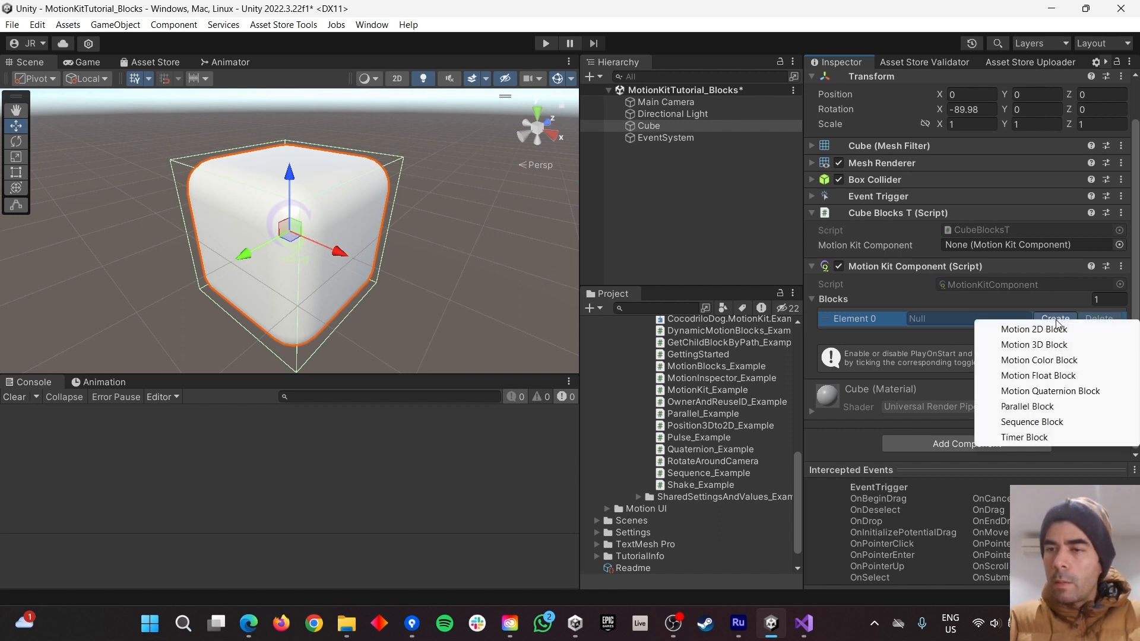
click(1033, 346)
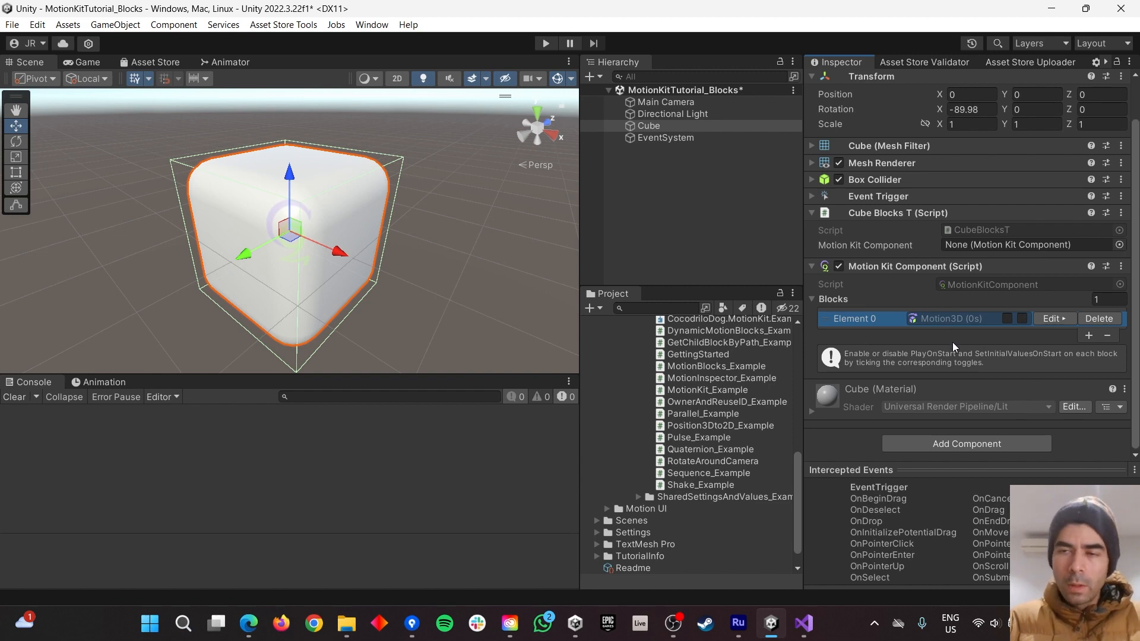
Open the Motion 3D block for editing and name it ScaleUp
click(1051, 319)
click(1003, 316)
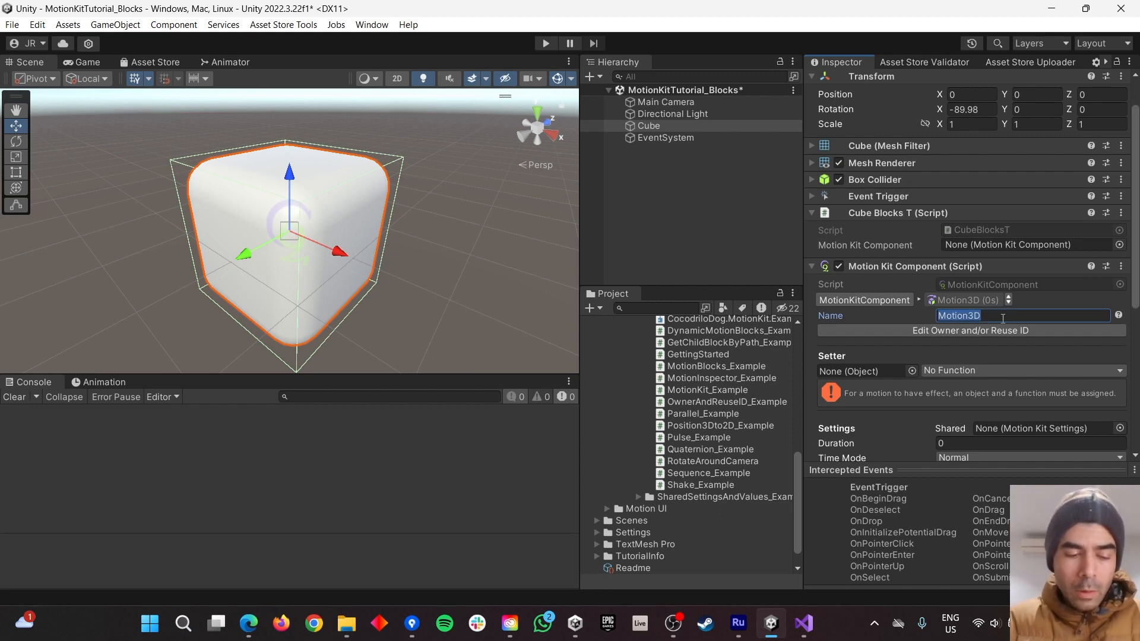
text(ScaleU)
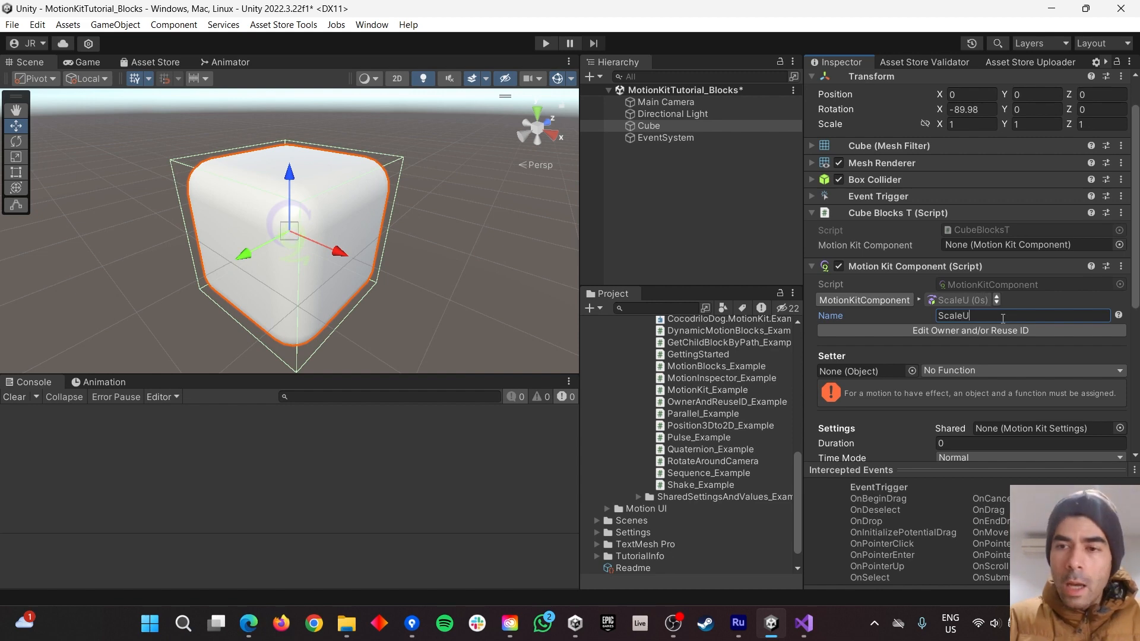
text(p)
Assign the Cube as the ScaleUp block's Setter object and choose Transform/localScale as its function
scroll(1000, 332, down, 3)
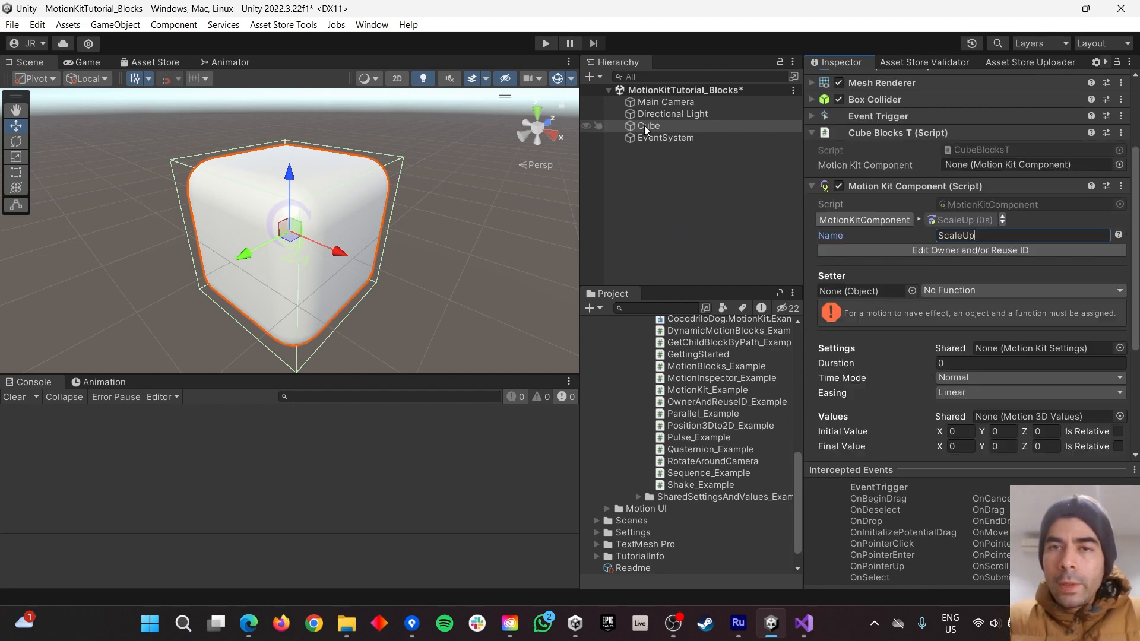
drag(646, 130, 856, 297)
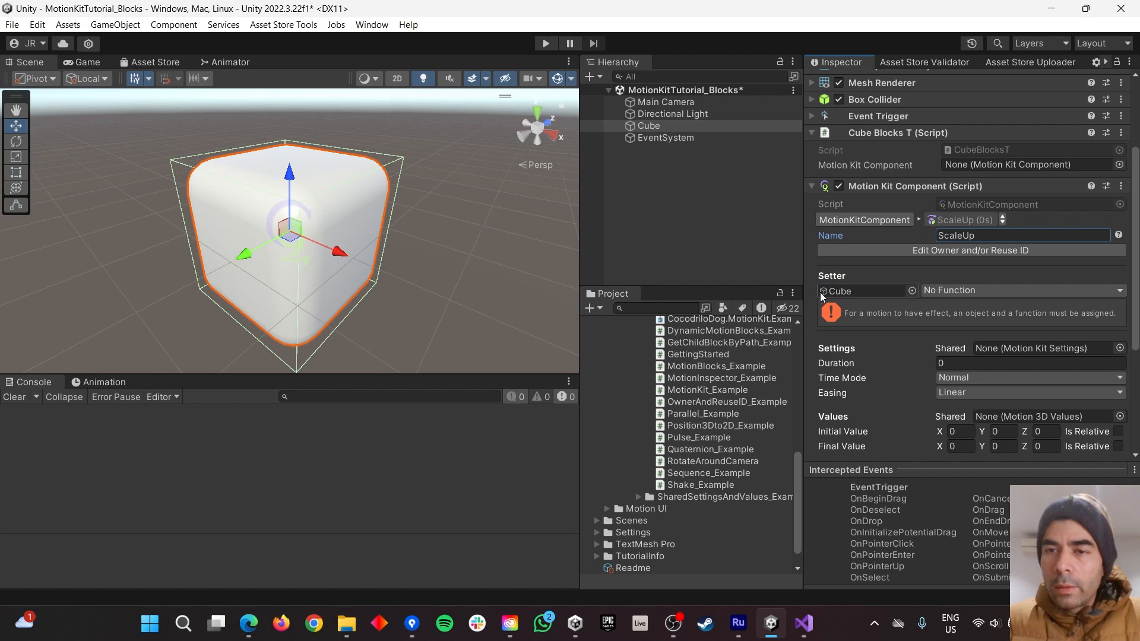
click(990, 297)
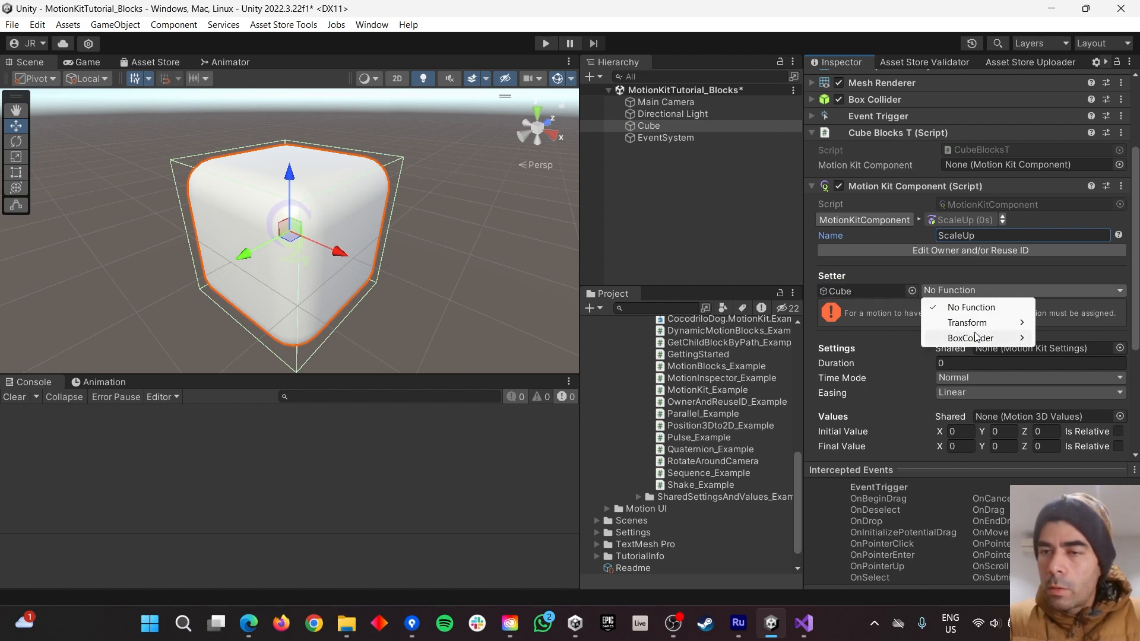
mouse_move(979, 330)
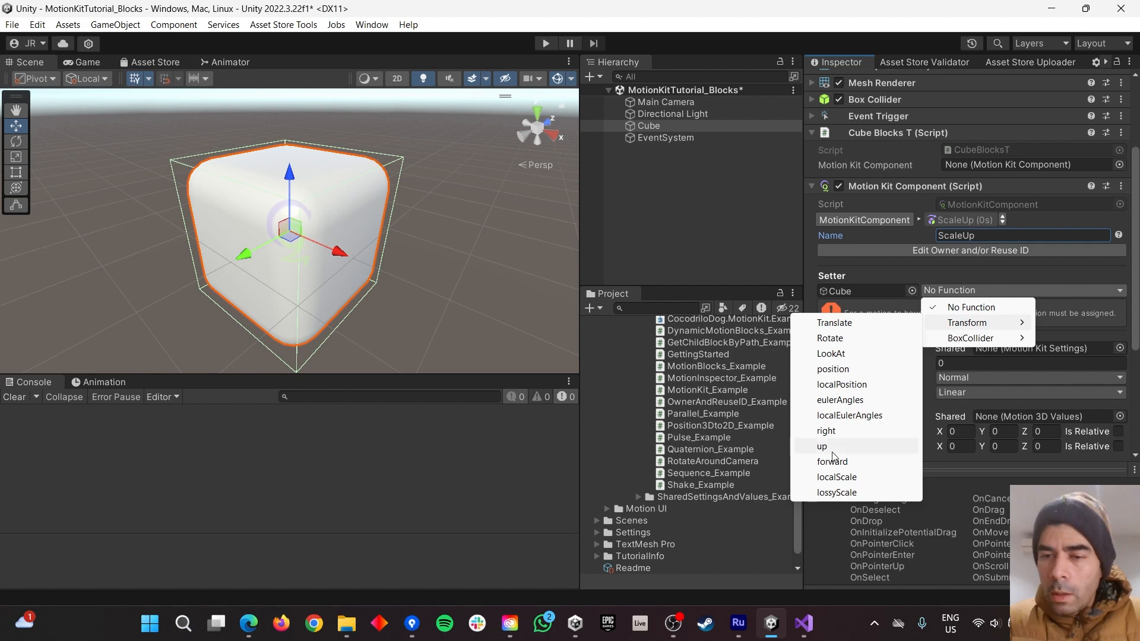
click(841, 482)
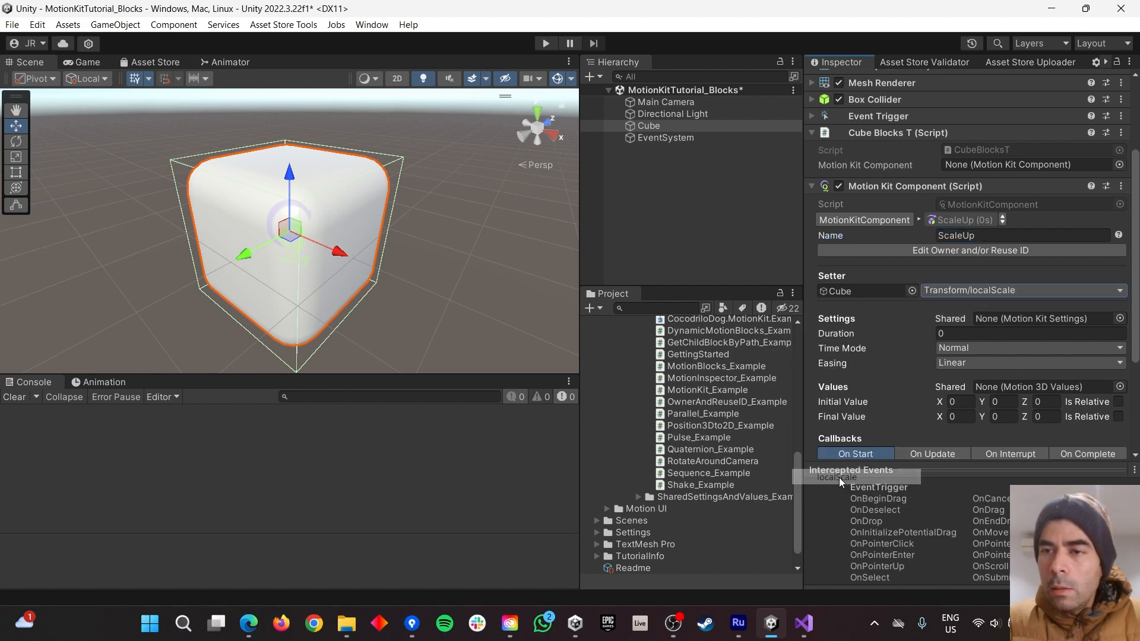
Set the ScaleUp block's duration to 1.2 and its easing to Elastic Out
scroll(960, 333, down, 3)
click(960, 258)
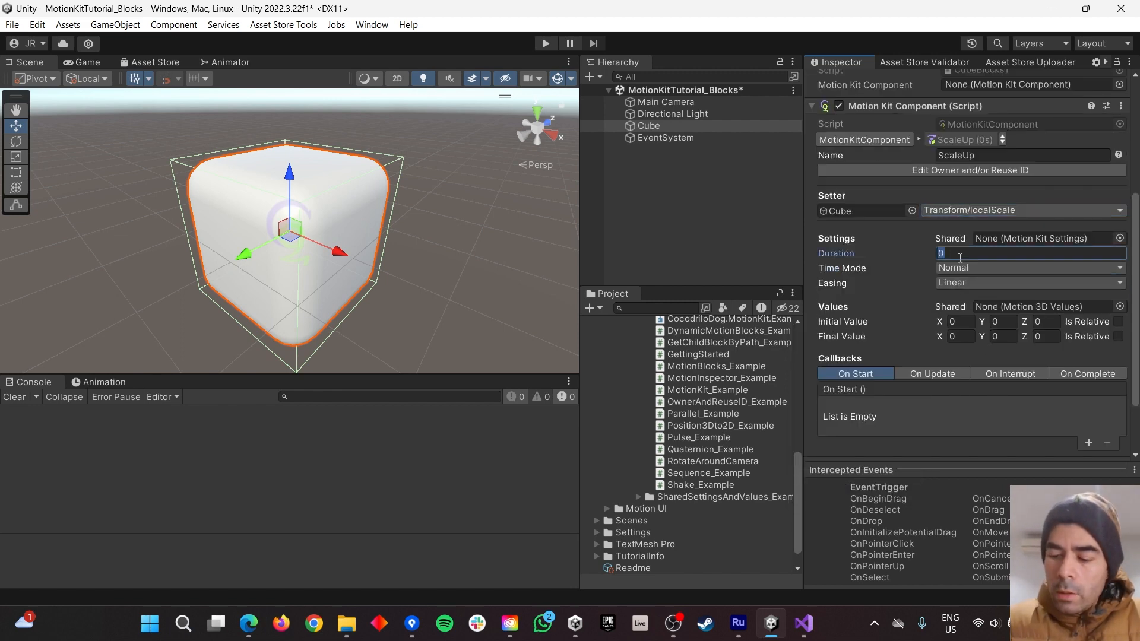
text(1.2)
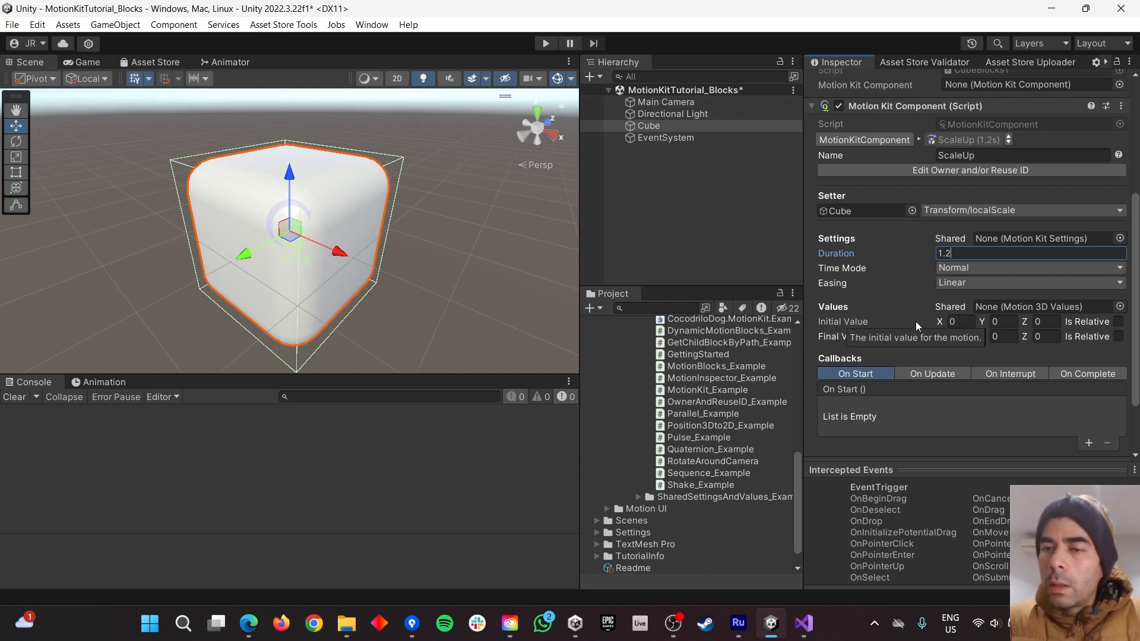
click(954, 284)
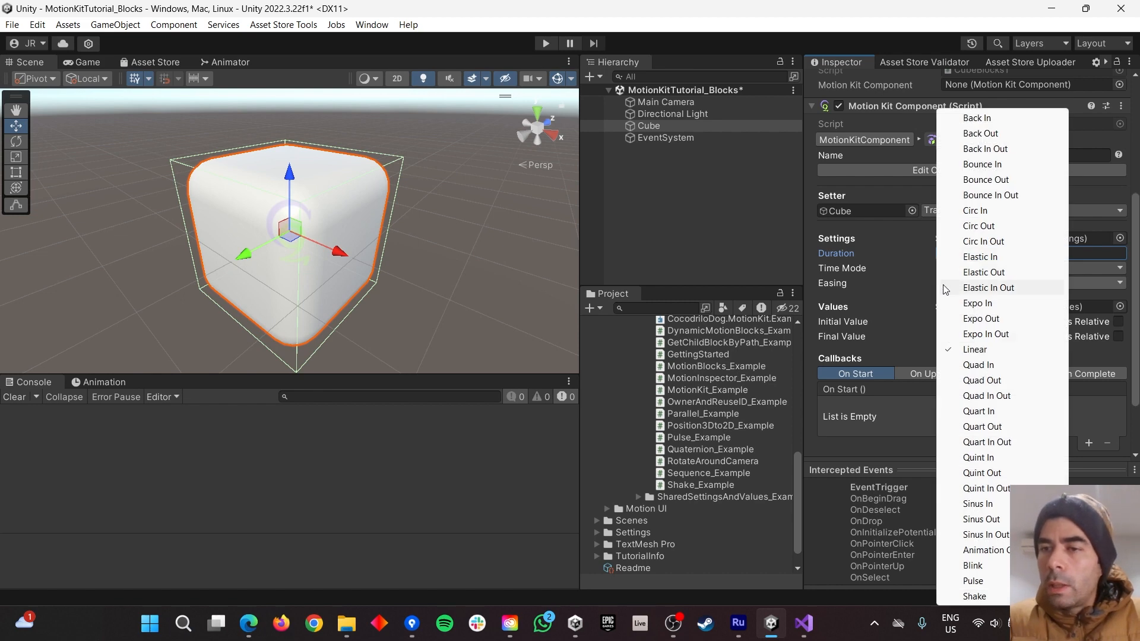
click(896, 294)
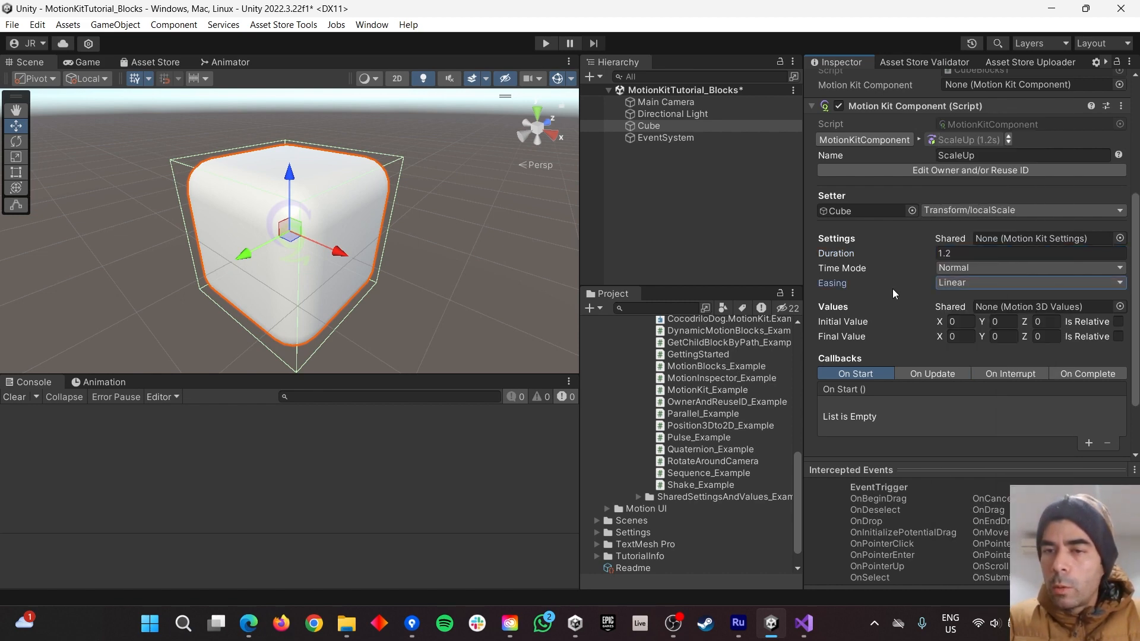
click(957, 287)
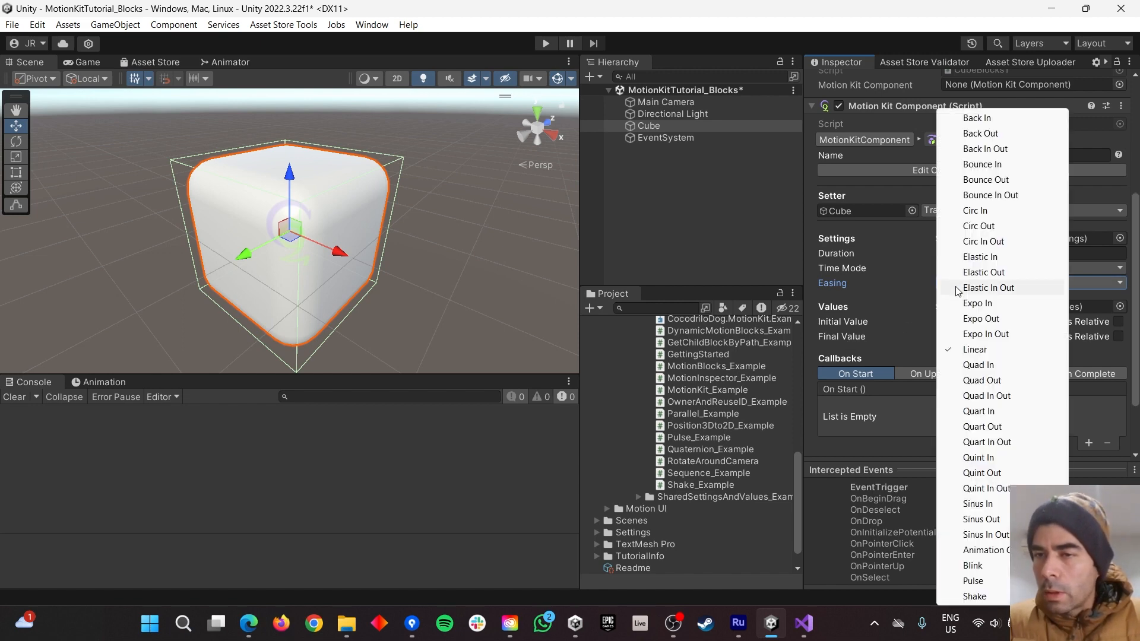
click(975, 273)
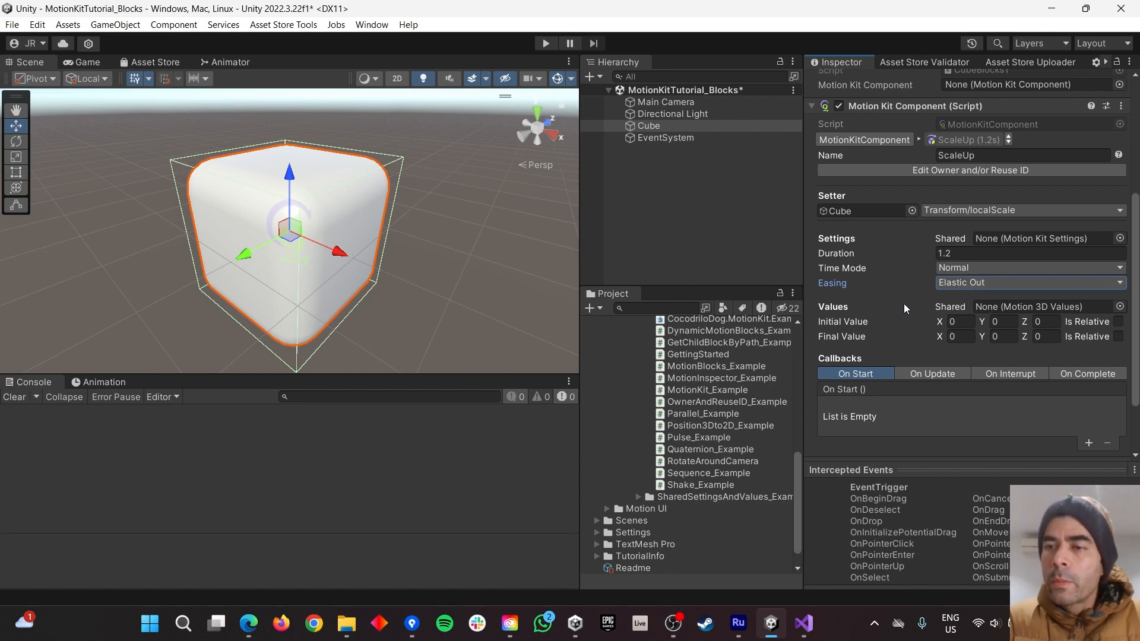
Make the ScaleUp block's initial value relative and set its final value to X 1, Y 2, Z 2
scroll(903, 304, down, 2)
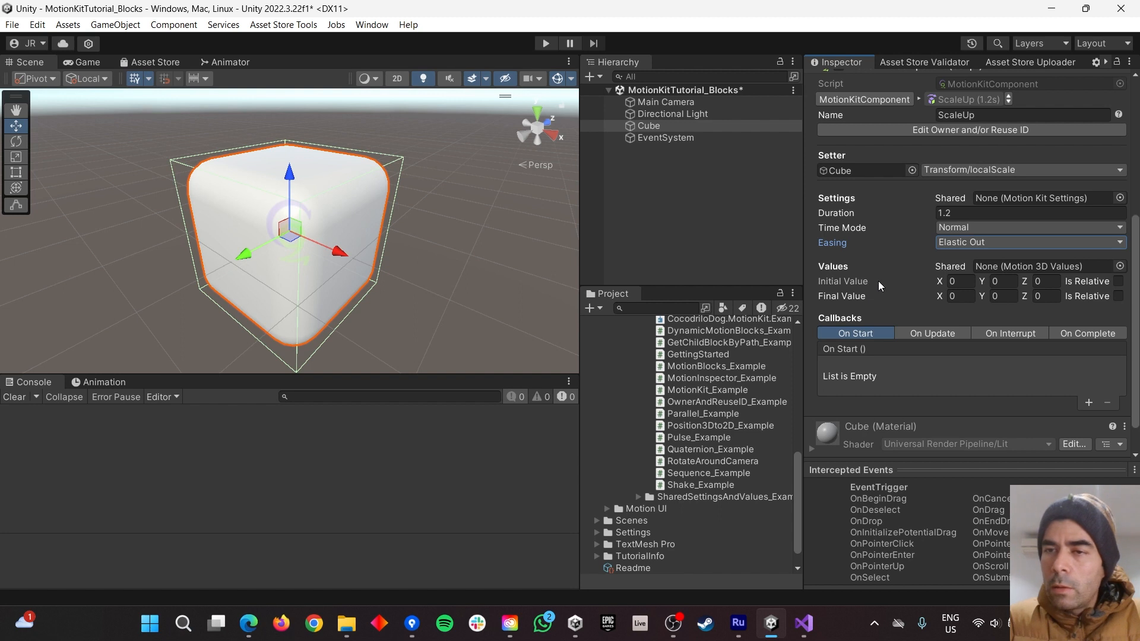
click(1119, 282)
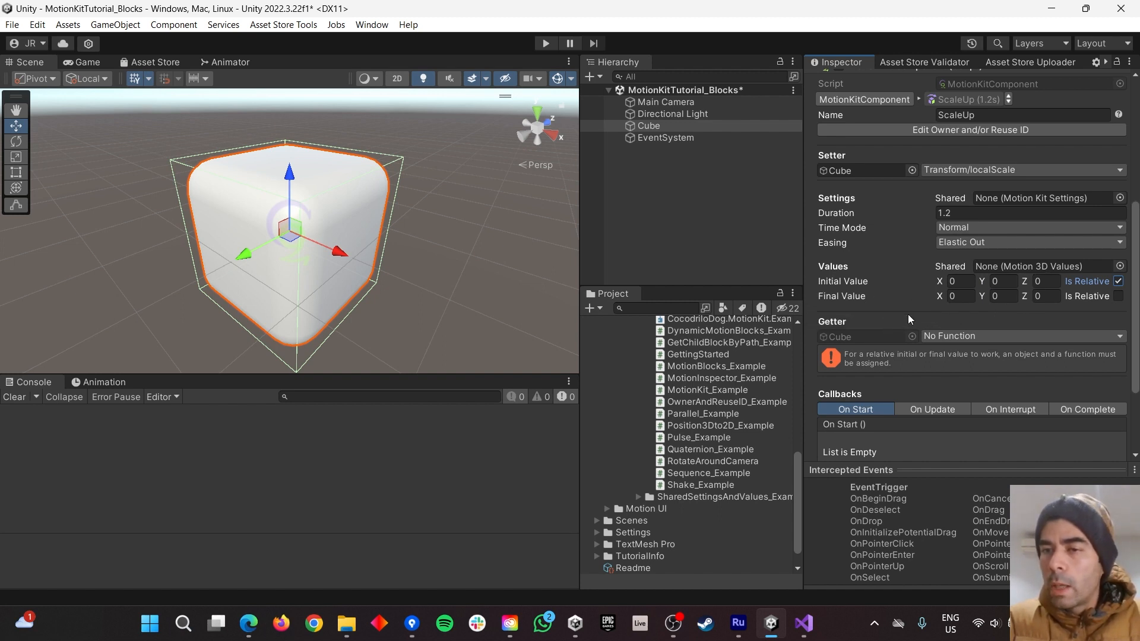
click(968, 296)
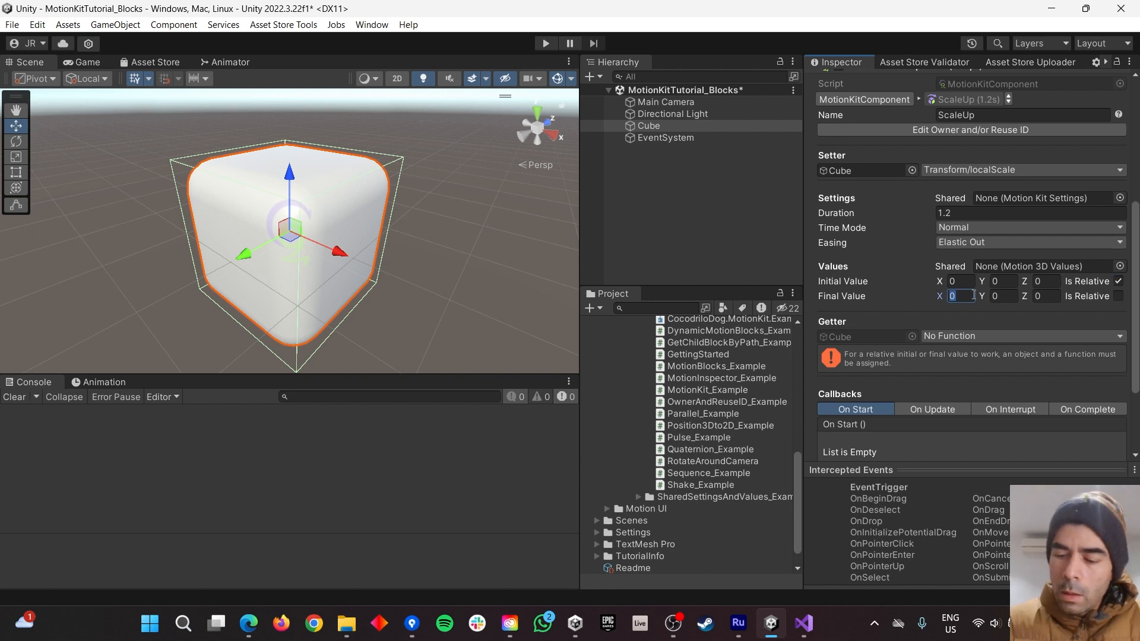
text(1)
click(1014, 295)
text(2)
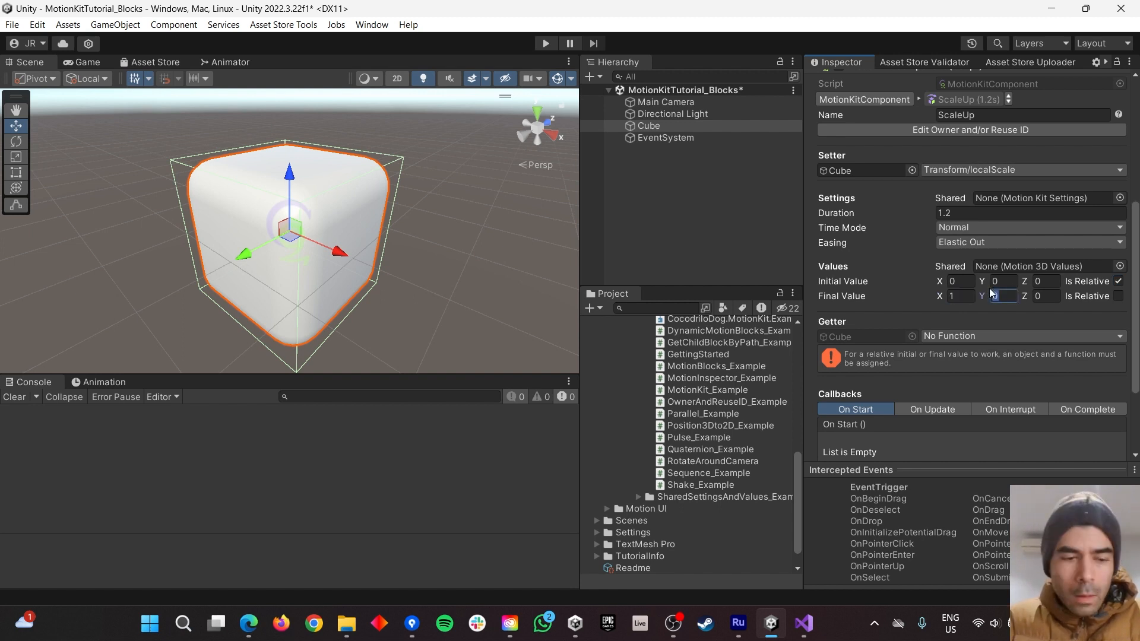
click(1036, 296)
text(2)
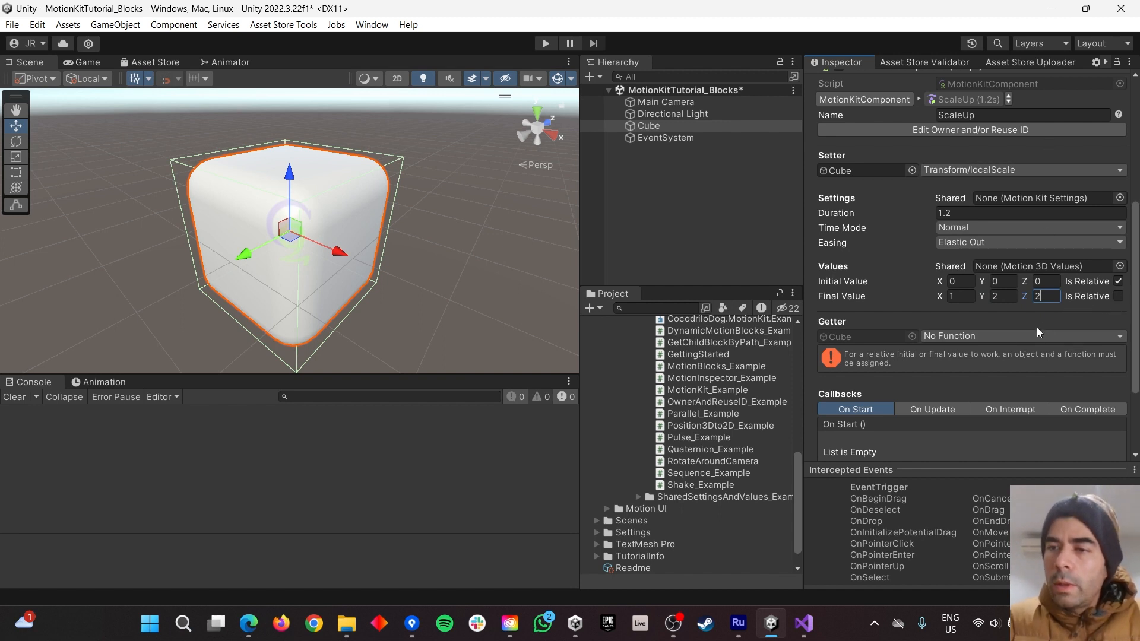
Keep the ScaleUp block's initial value relative and set its Getter function to Transform/localScale
click(1118, 282)
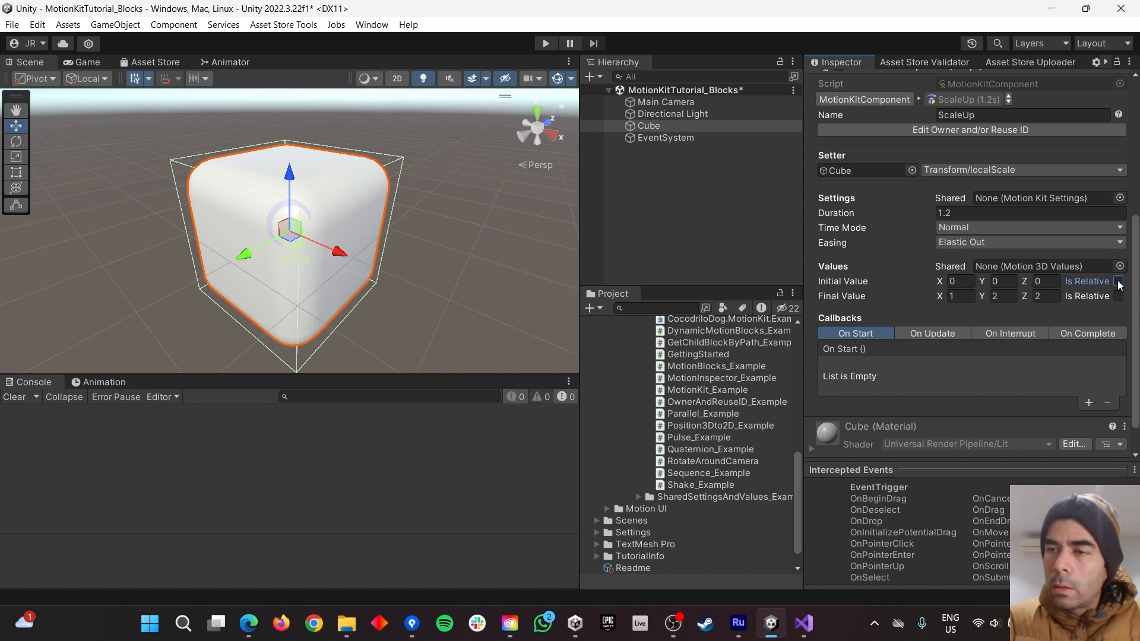
click(1119, 281)
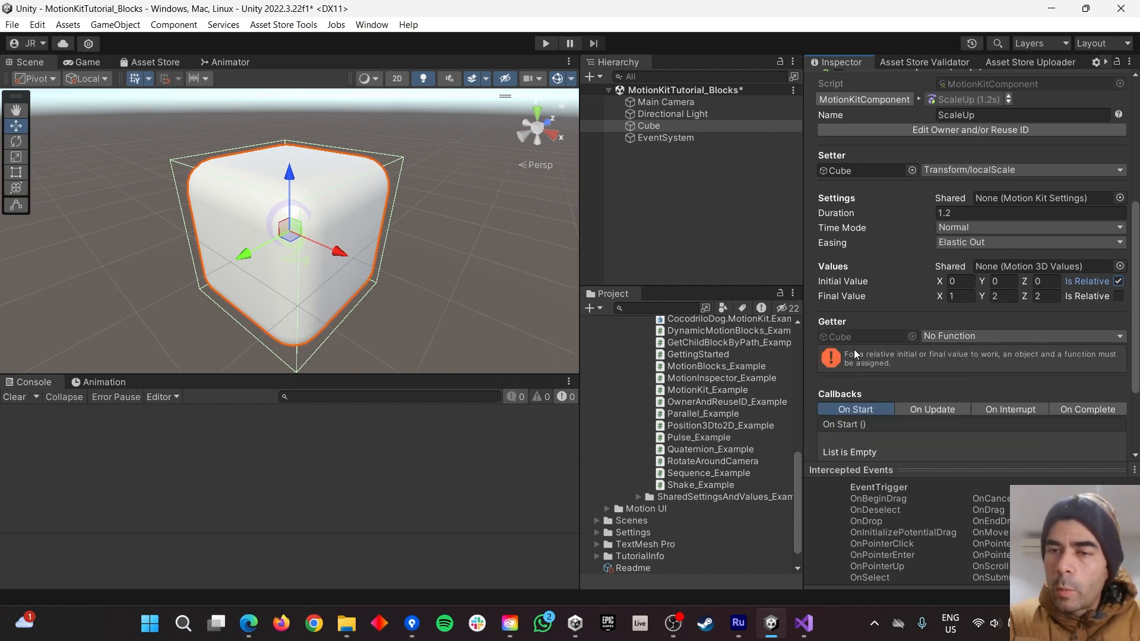
click(960, 336)
mouse_move(964, 370)
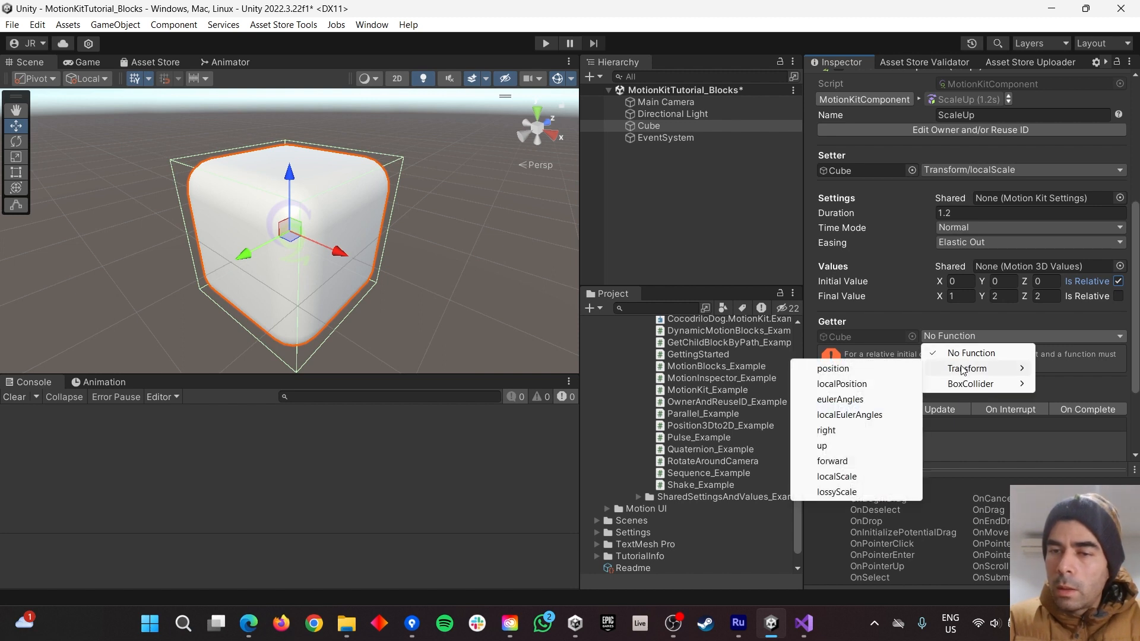
click(838, 477)
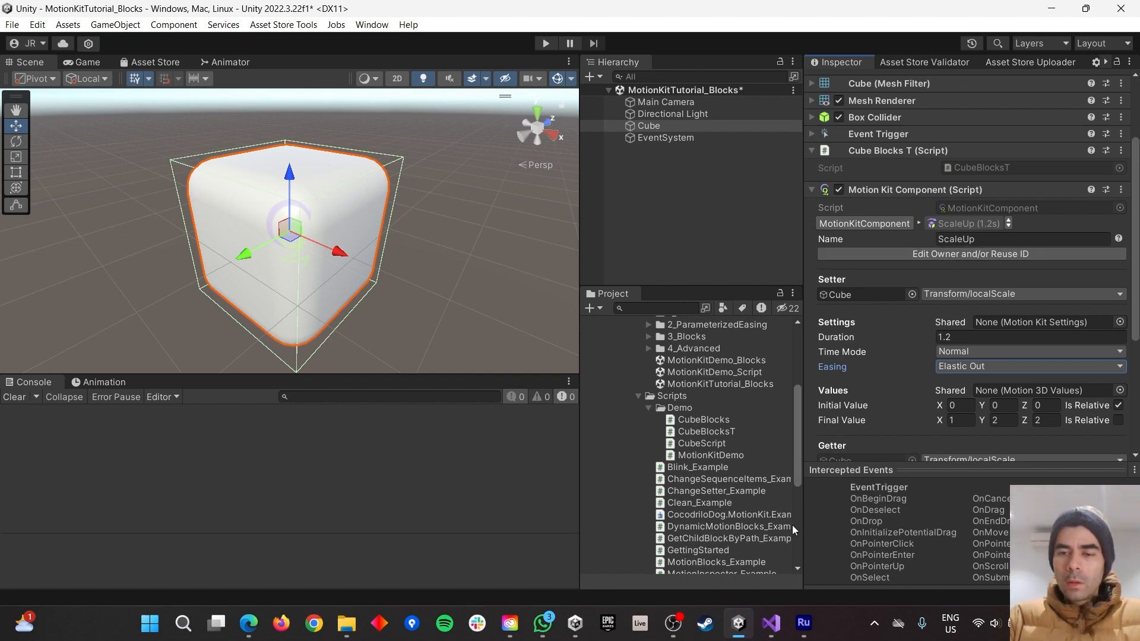
Switch to Visual Studio and declare private MotionKitComponent m_MotionKitComponent in the CubeBlocksT class, importing the CocodriloDog.MotionKit namespace
click(771, 622)
click(184, 164)
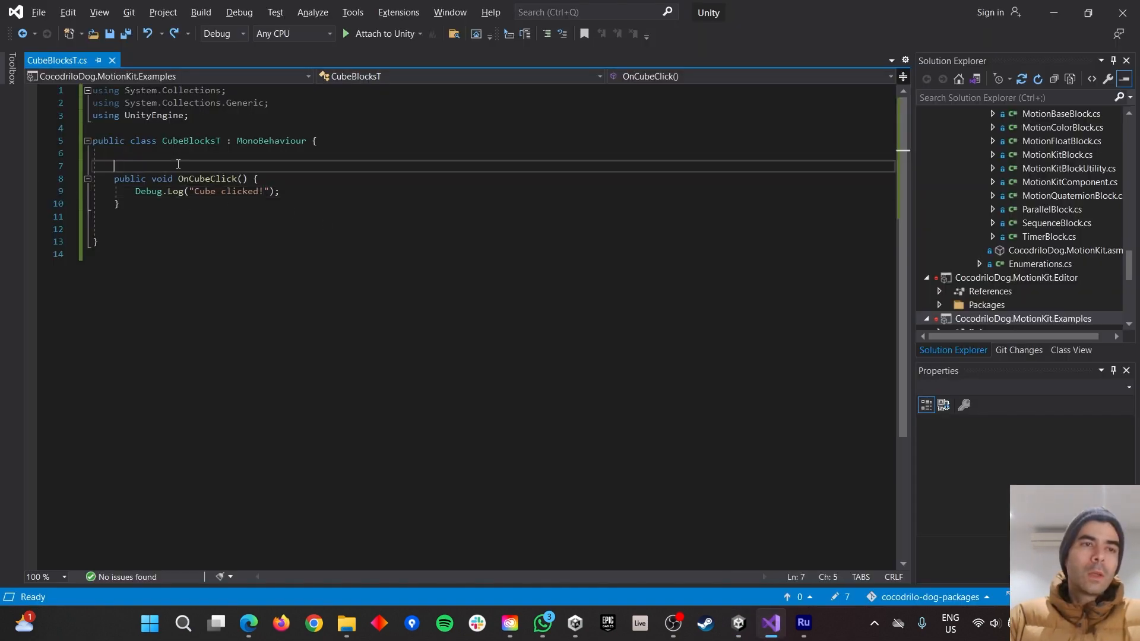
key(Return)
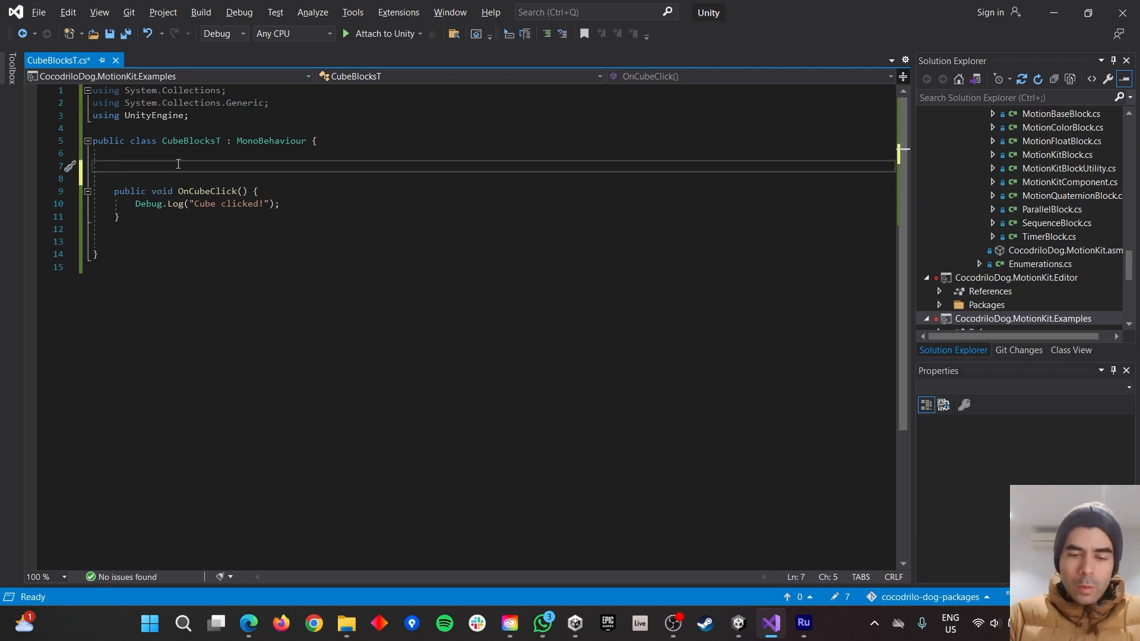
text(privete)
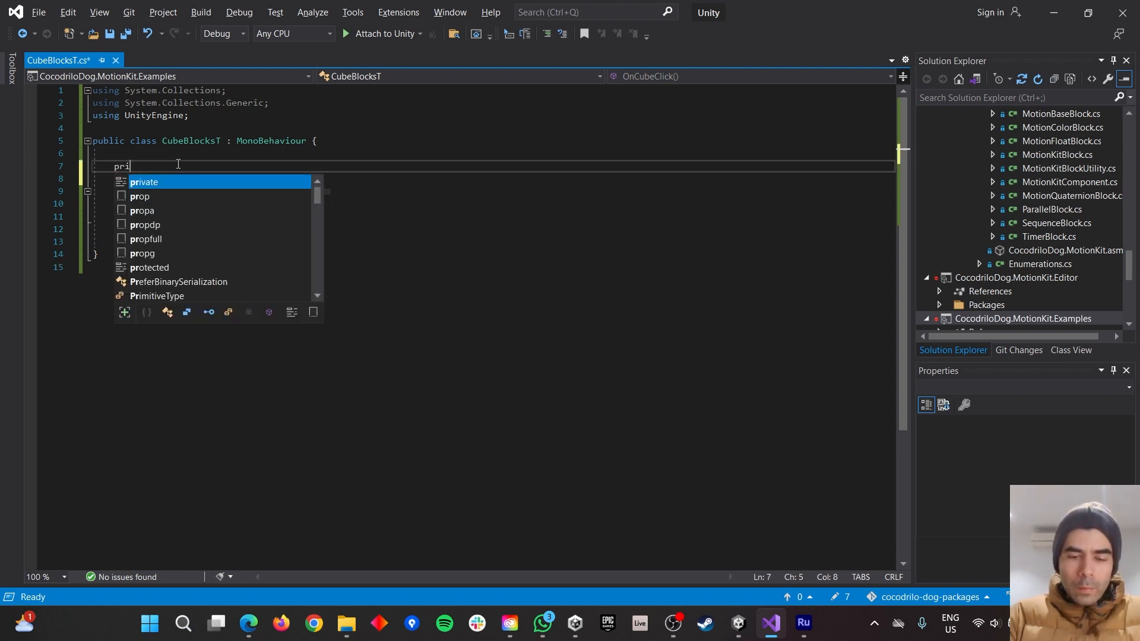
text(MotionK)
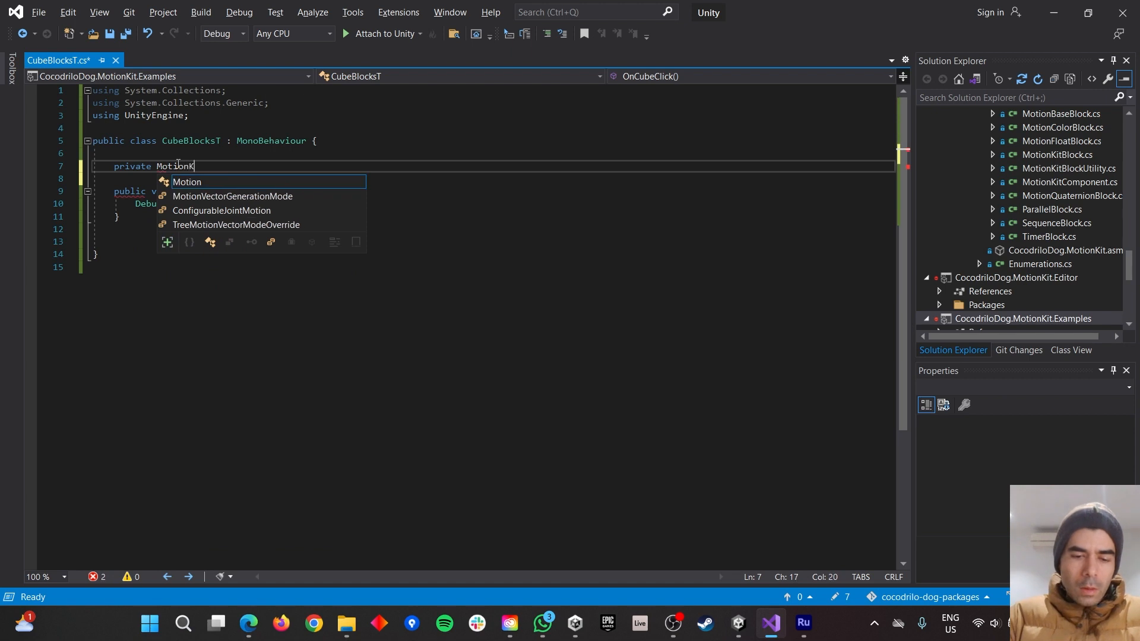
text(itComponent)
key(ctrl+period)
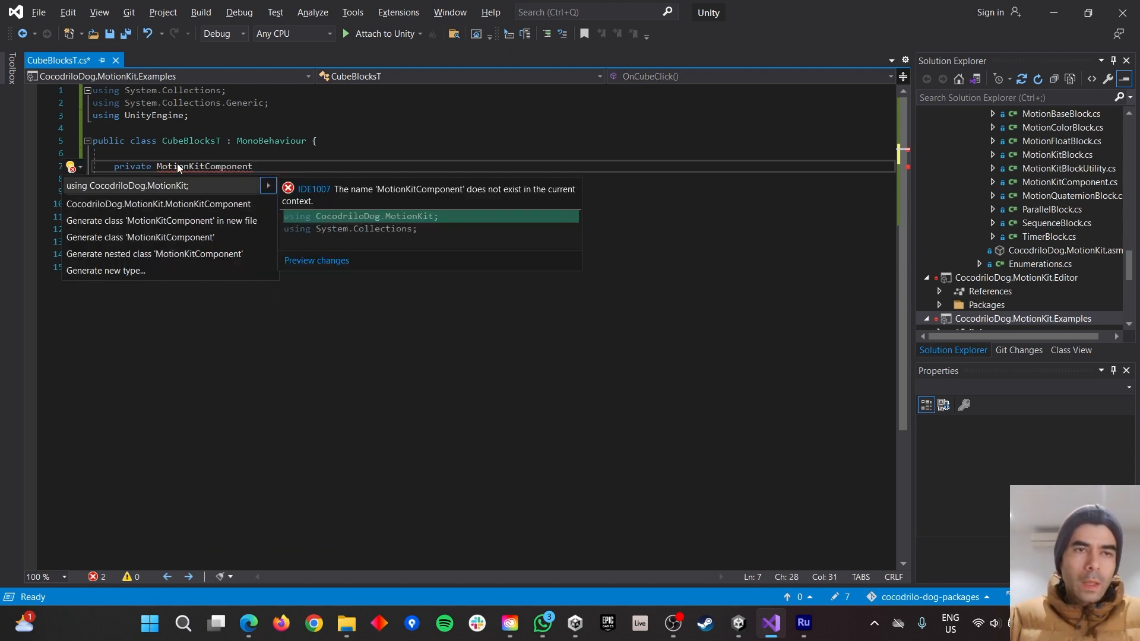
key(Return)
text(m_MotionKit)
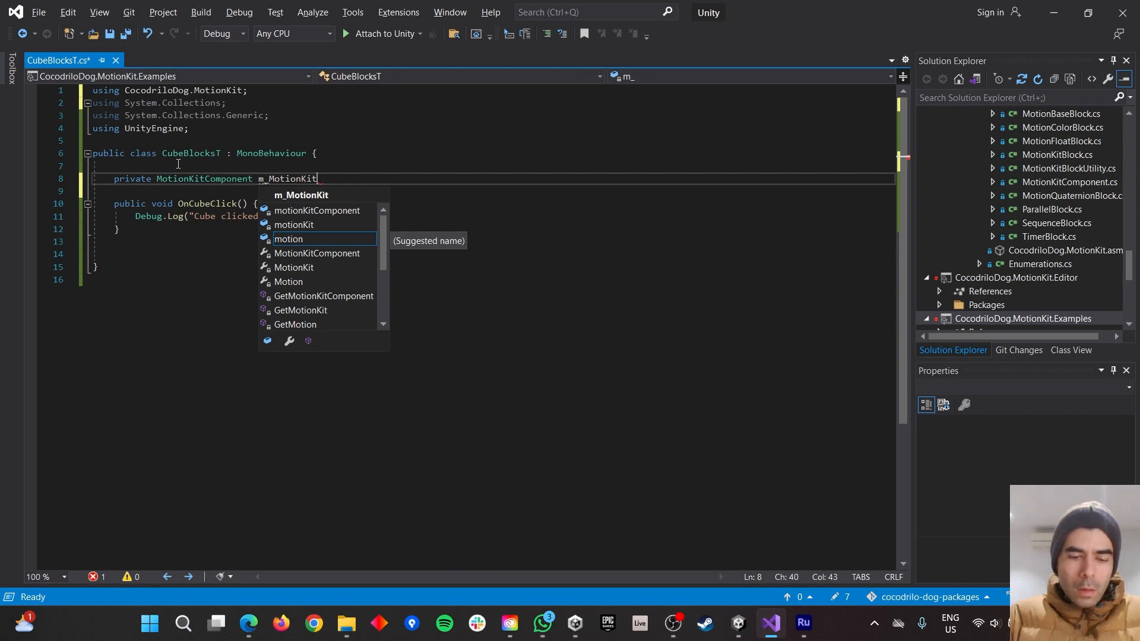
text(Component)
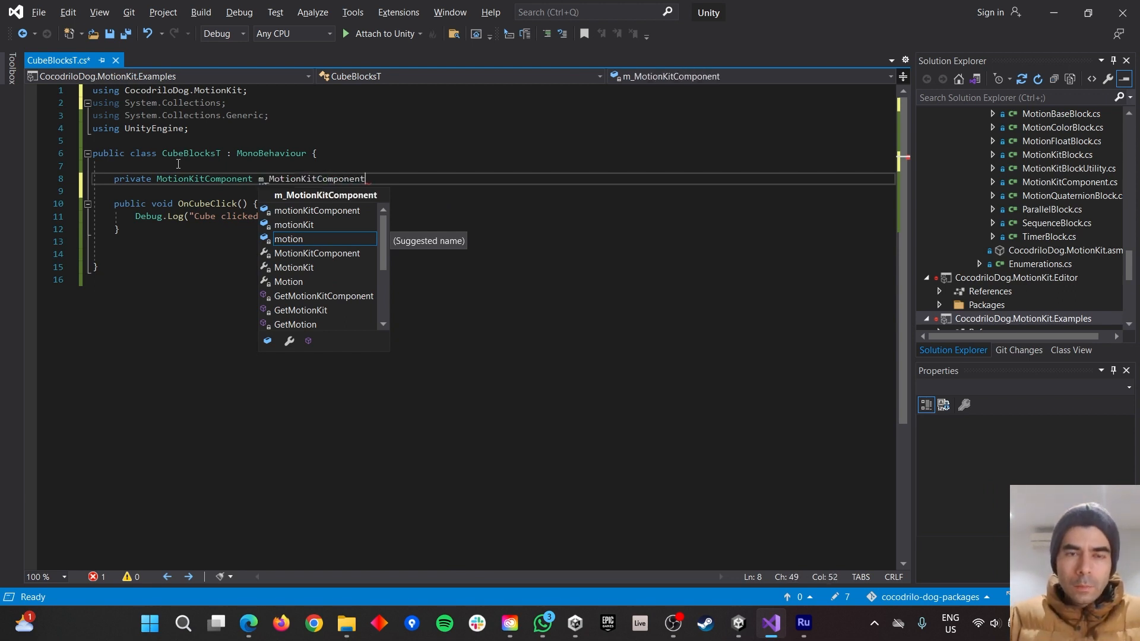
text(;)
Add a [SerializeField] attribute above the m_MotionKitComponent declaration
key(ctrl+Return)
text([Seri)
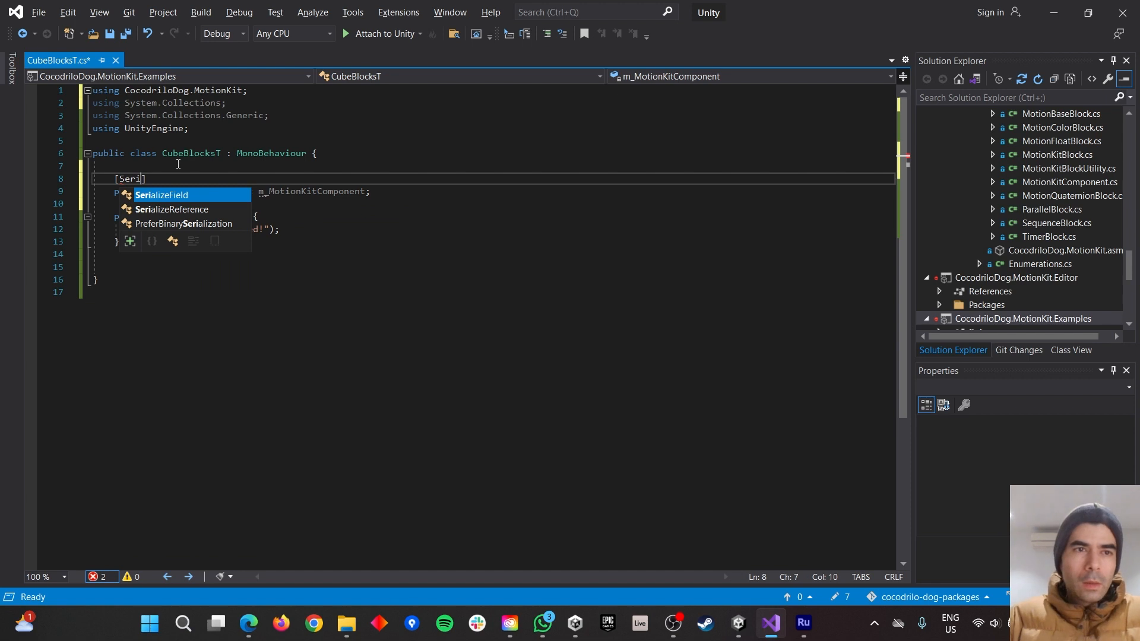
key(Tab)
text(])
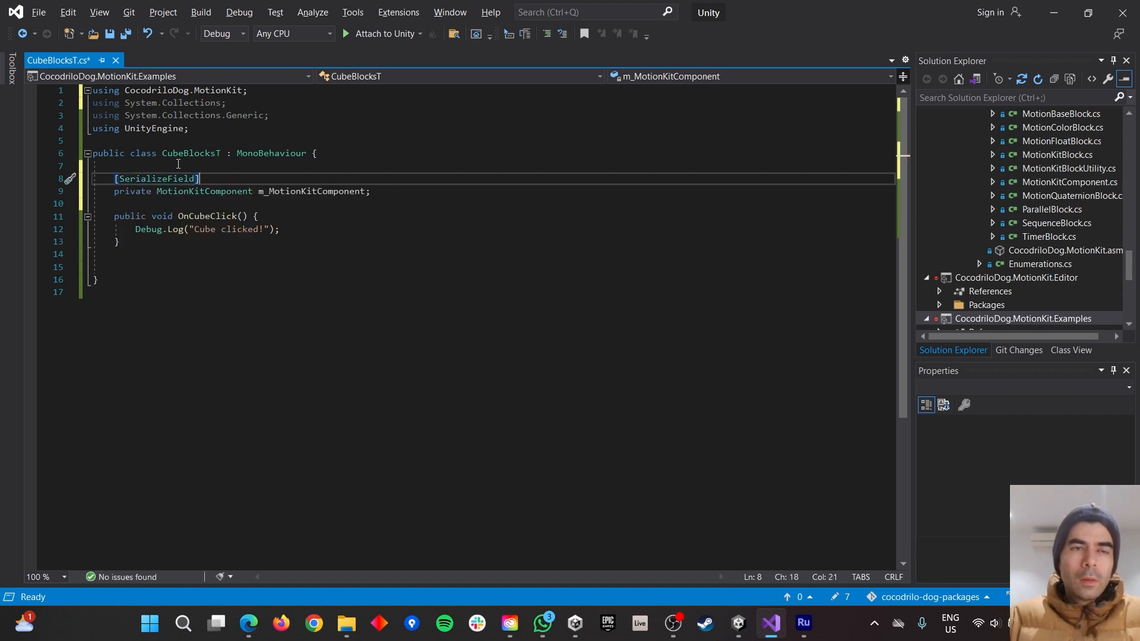
Replace the Debug.Log line in OnCubeClick with m_MotionKitComponent.Play("ScaleUp"); and save the script
drag(303, 230, 133, 231)
key(BackSpace)
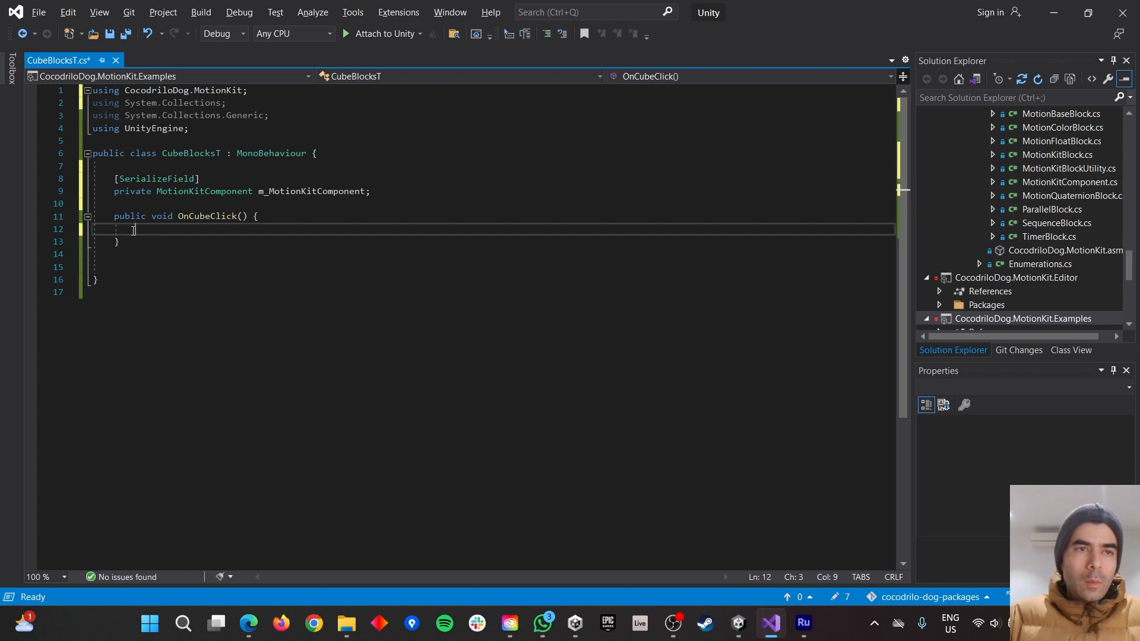
text(m_mo)
key(Tab)
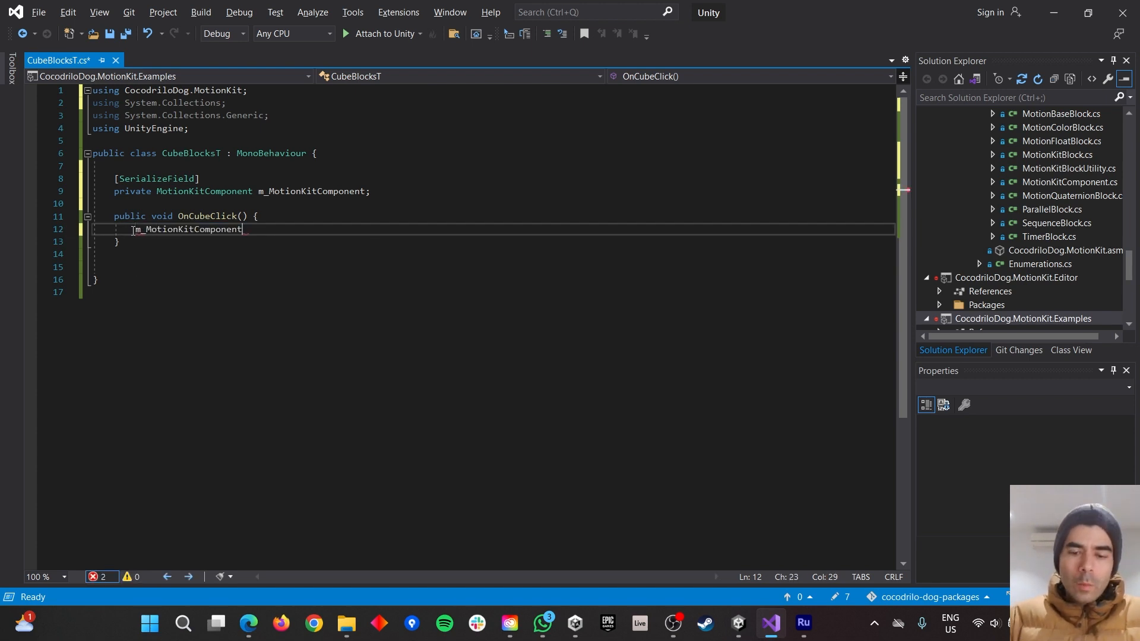
text(.Play(")
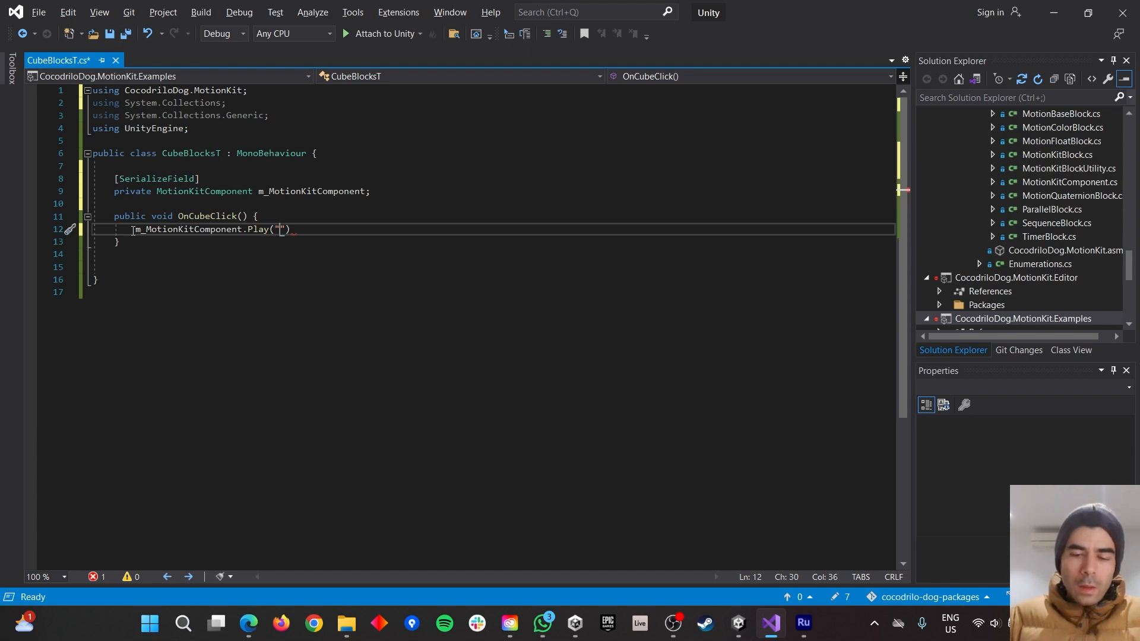
text(Scale)
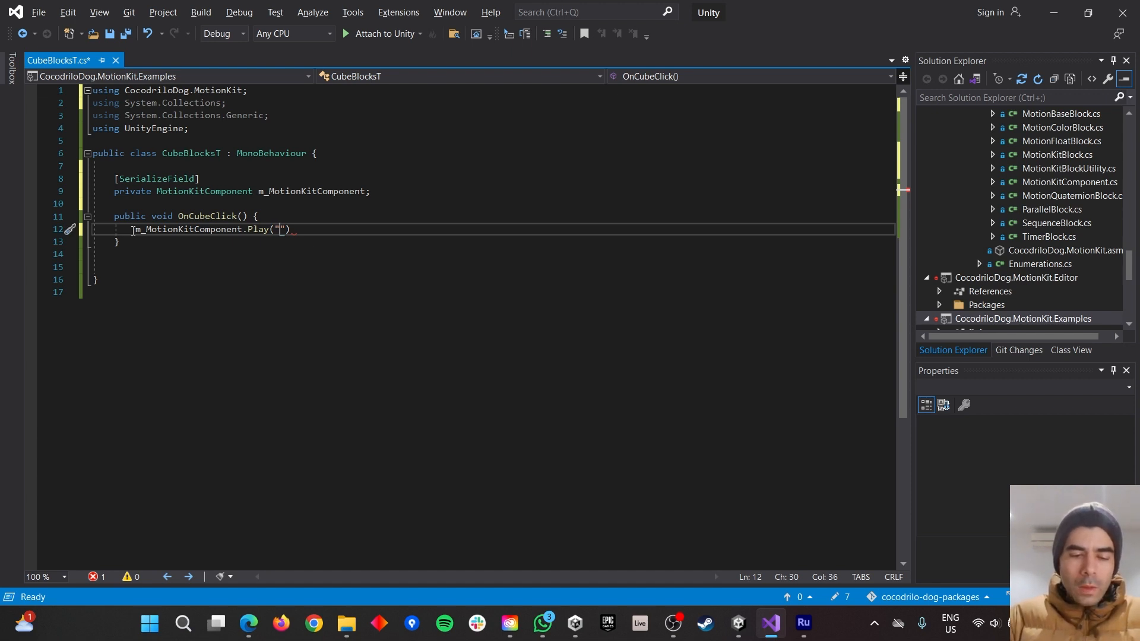
text(Up");)
key(ctrl+s)
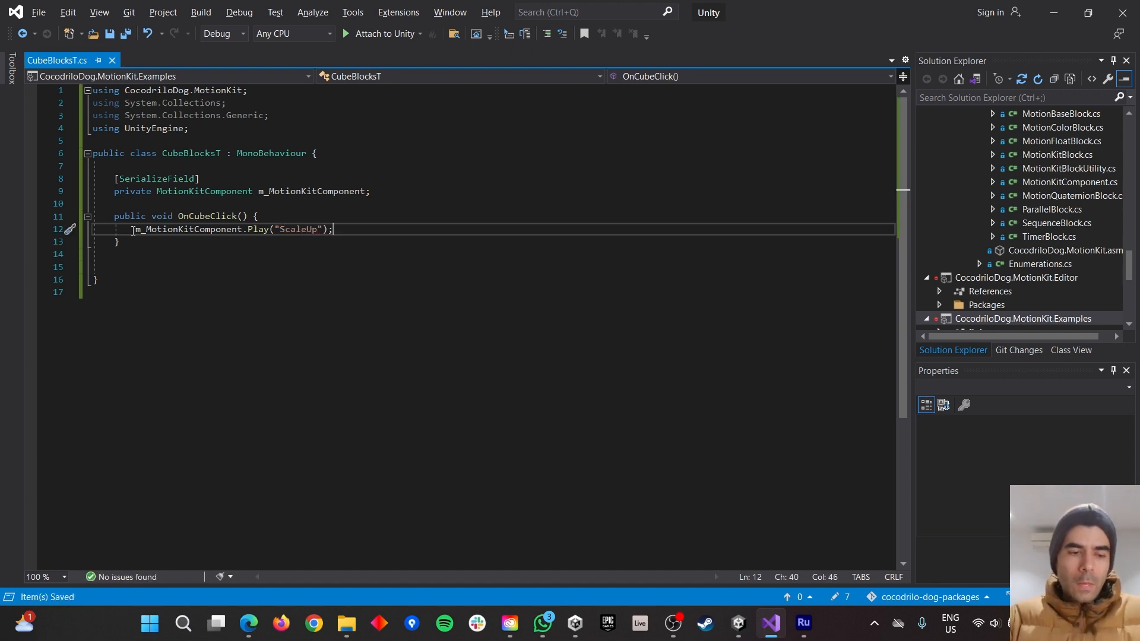
Switch back to Unity, run the scene to test activating the cube, and stop play mode
key(alt+Tab)
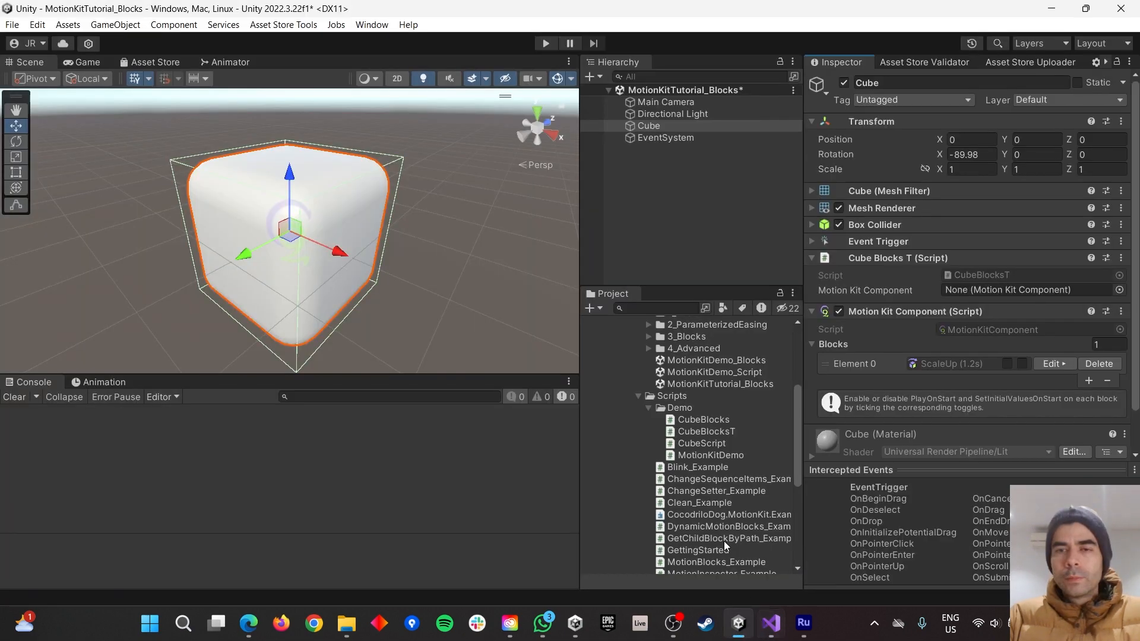
click(546, 43)
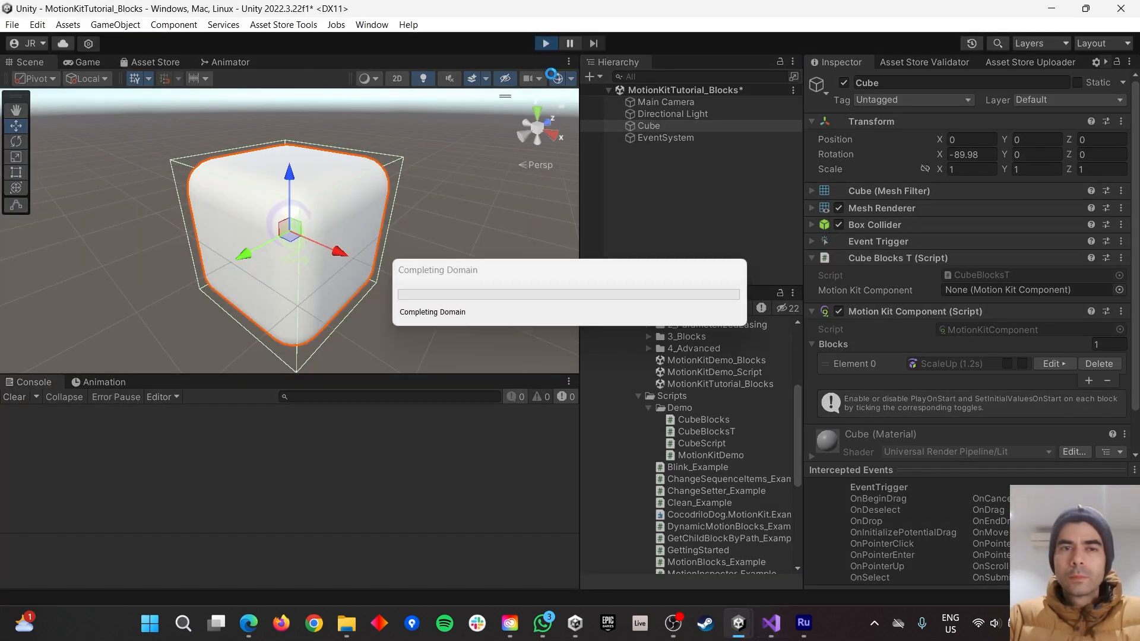
click(291, 253)
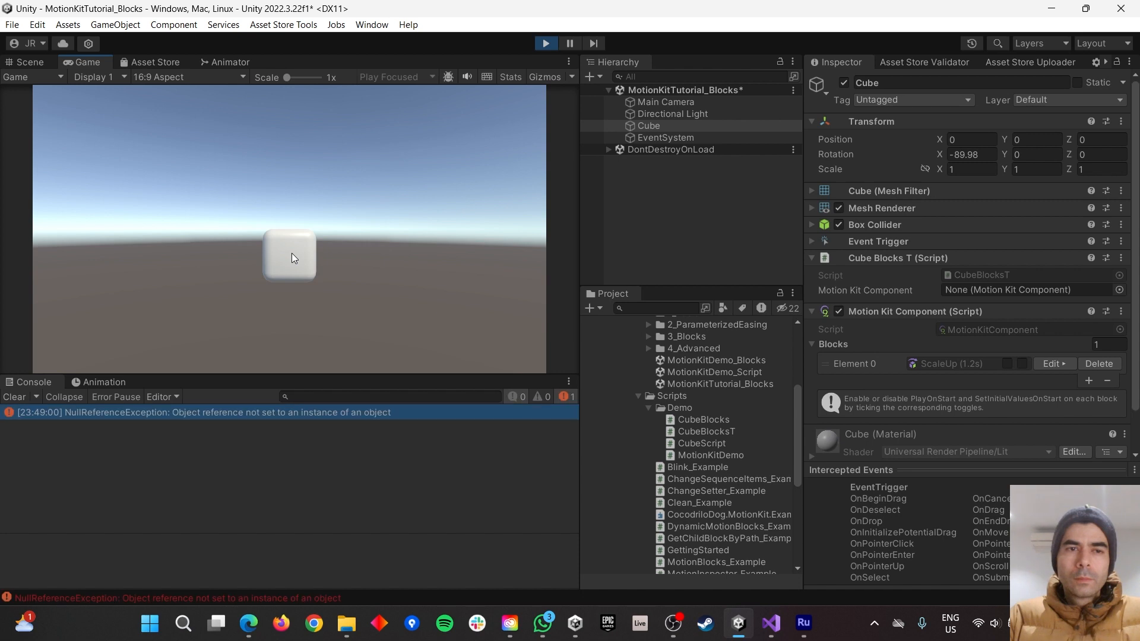
click(291, 253)
click(551, 47)
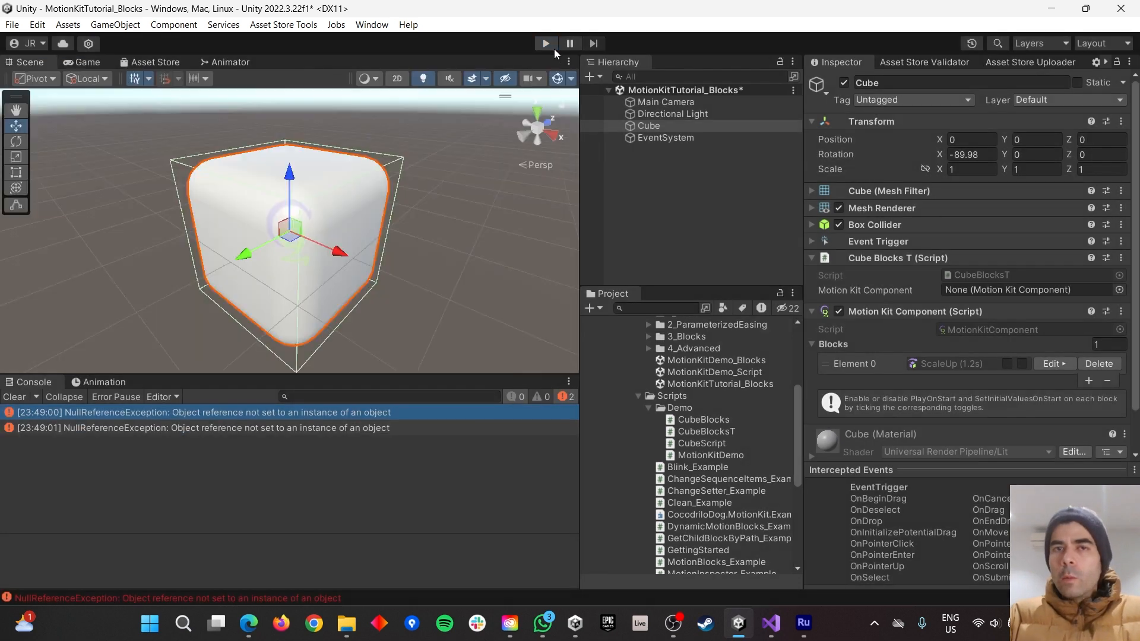
Assign the Cube's Motion Kit Component to the Cube Blocks T script's reference and play-test the cube's scale animation
scroll(1000, 344, down, 2)
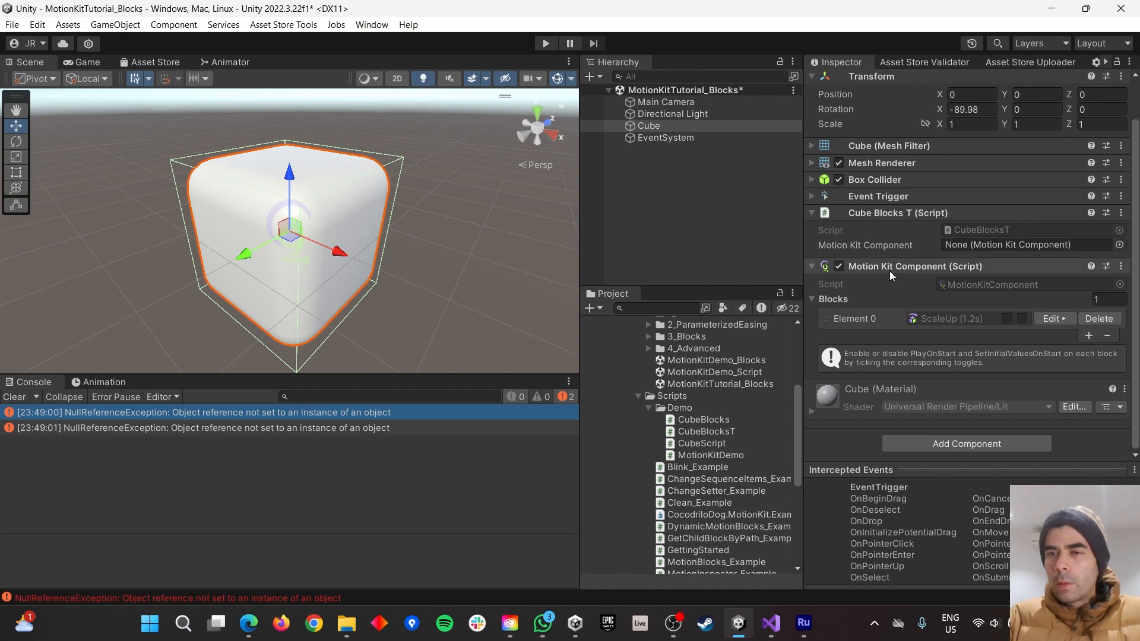
drag(886, 267, 965, 245)
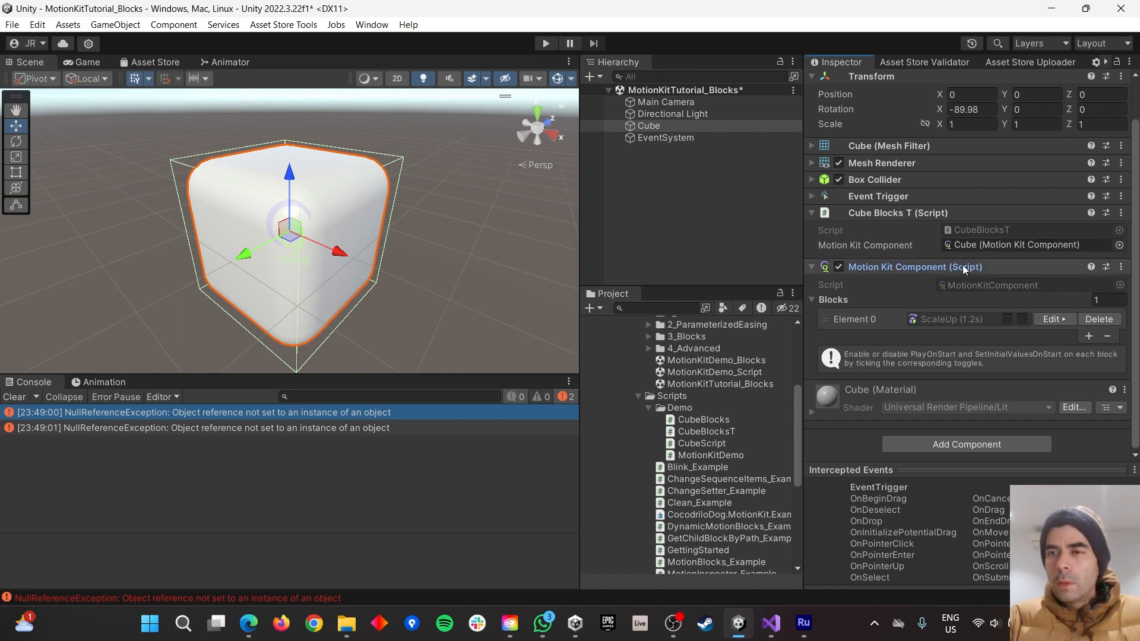
click(546, 42)
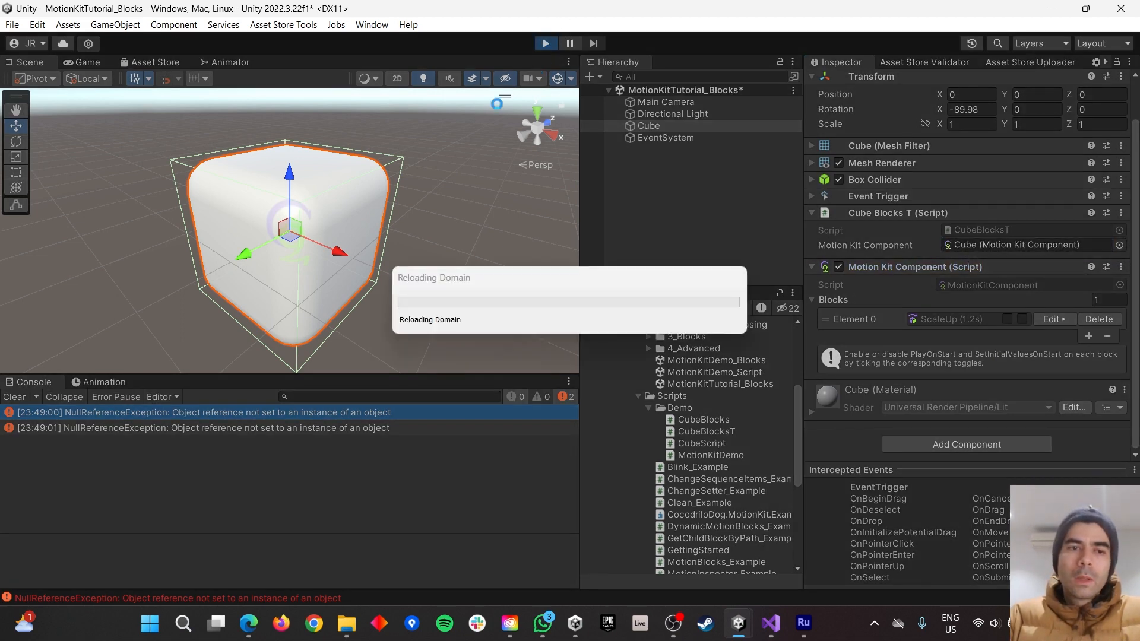
click(294, 252)
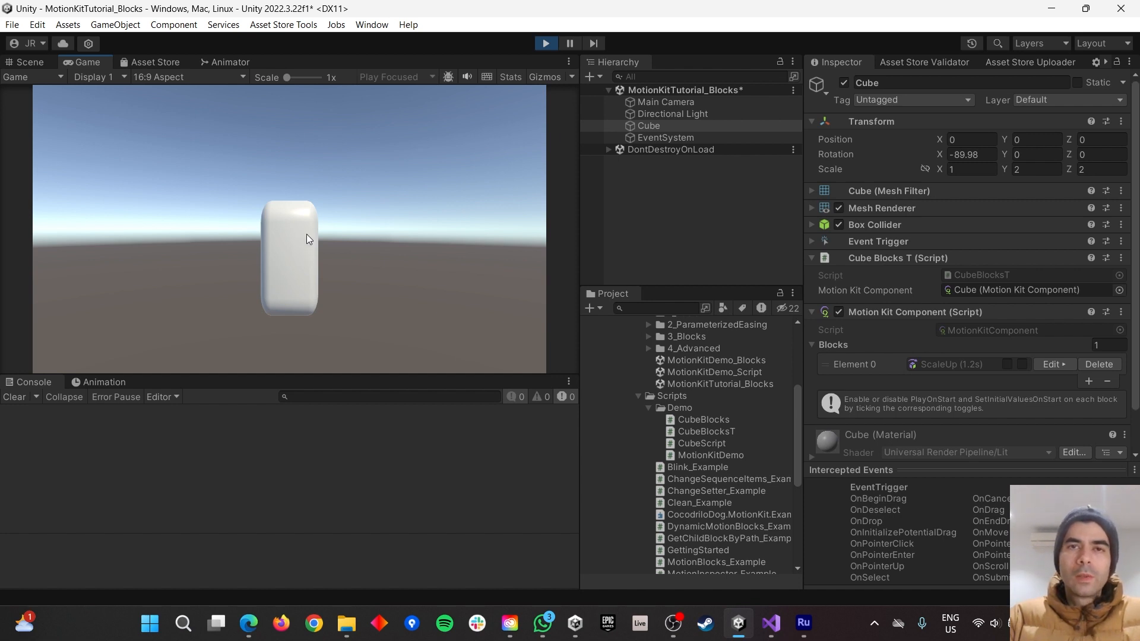
click(546, 43)
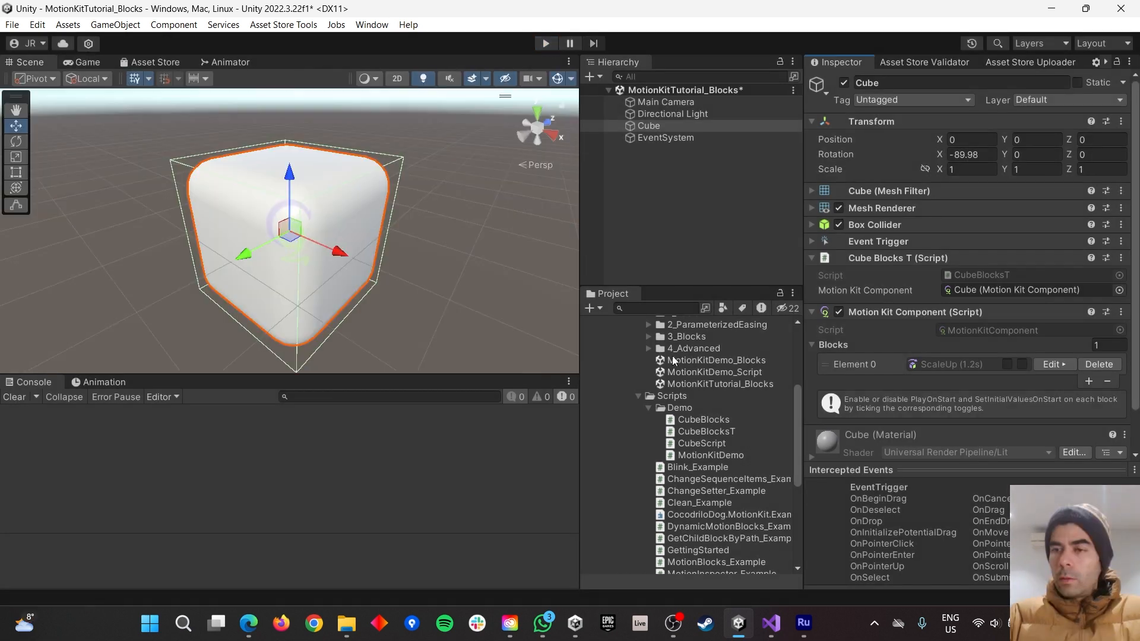
Add a second element to the Blocks list and paste a copy of the ScaleUp block into it
click(1088, 381)
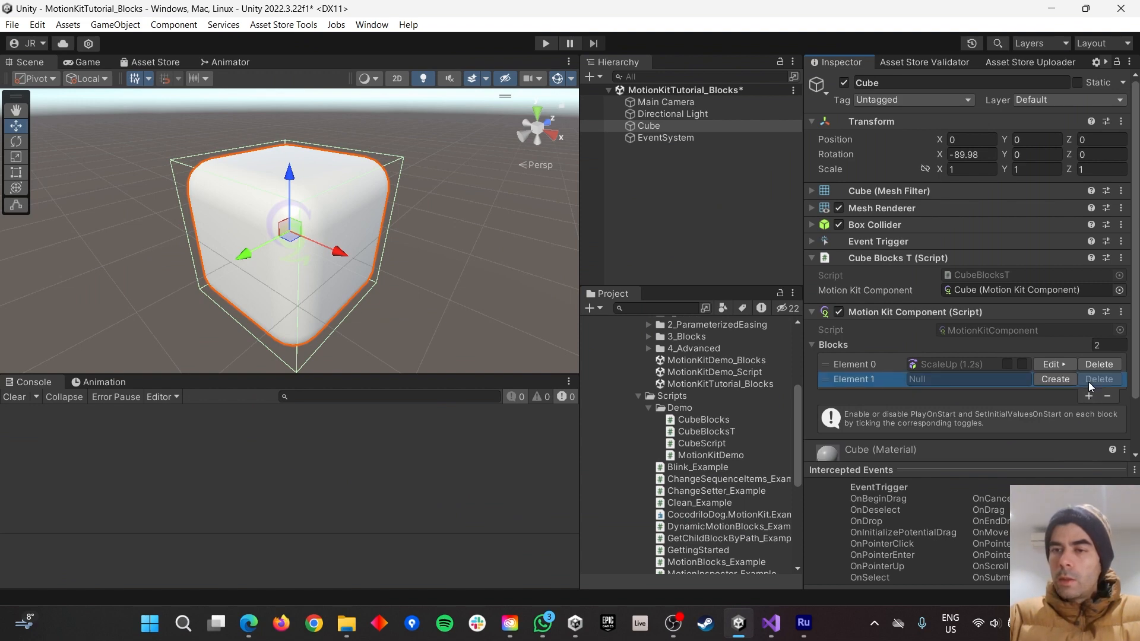
right_click(935, 362)
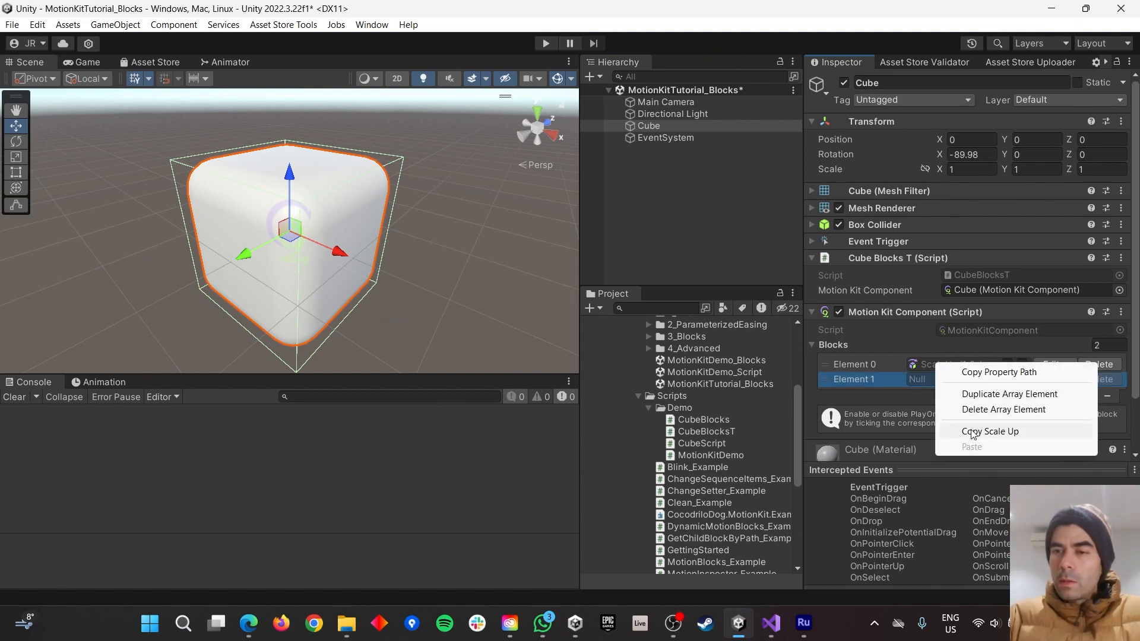
click(971, 432)
right_click(928, 379)
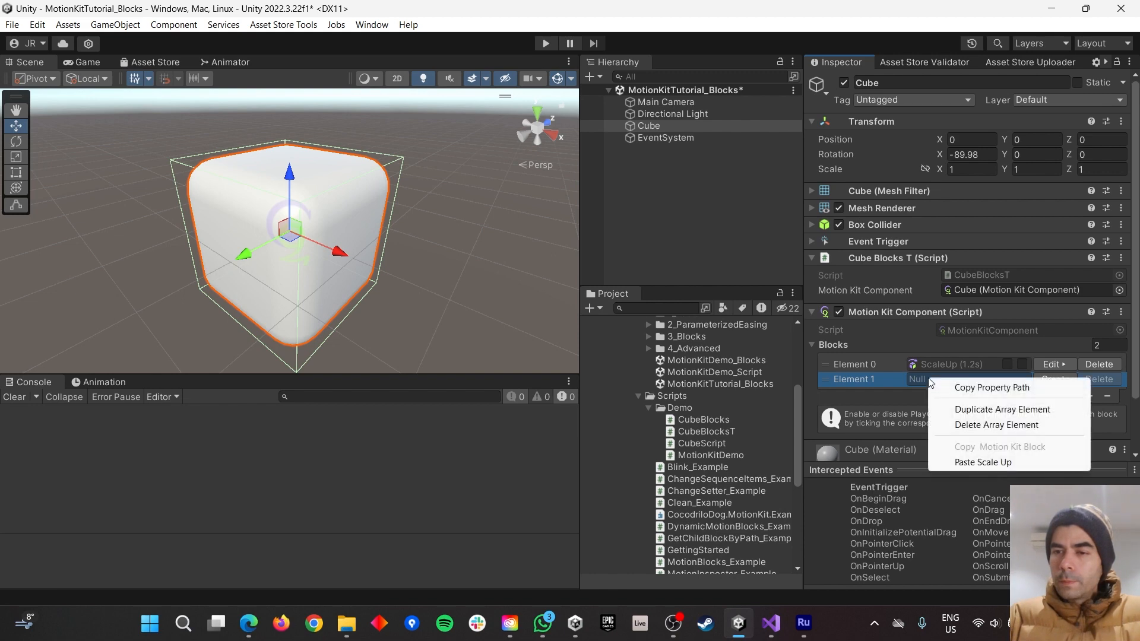
click(962, 463)
Open the copied block for editing and rename it ScaleDown
click(1053, 380)
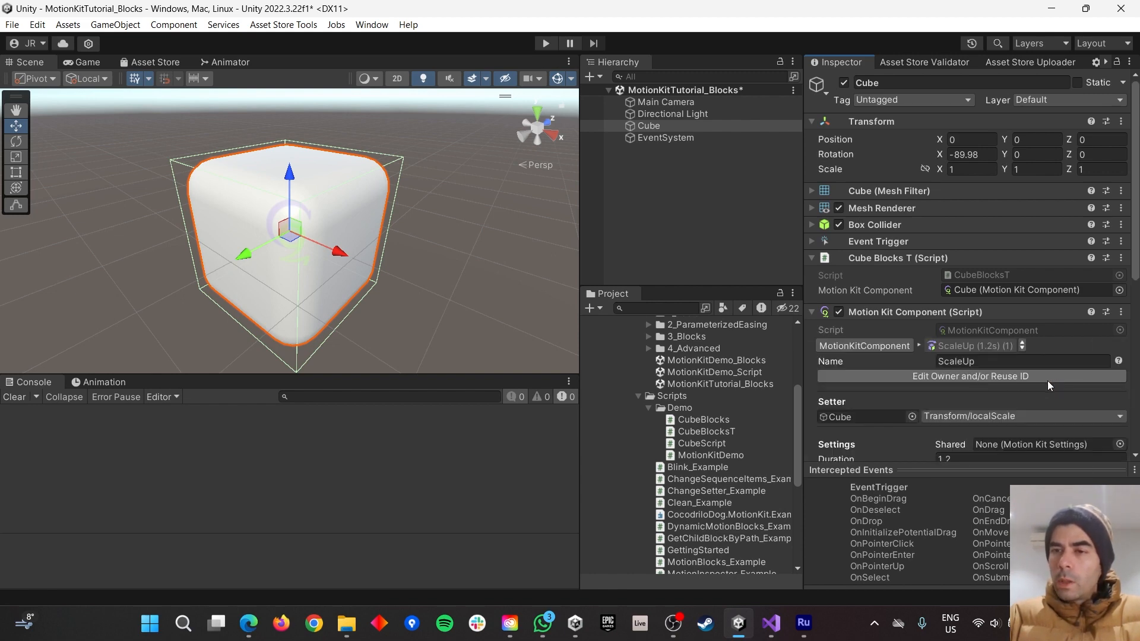
drag(964, 361, 1017, 363)
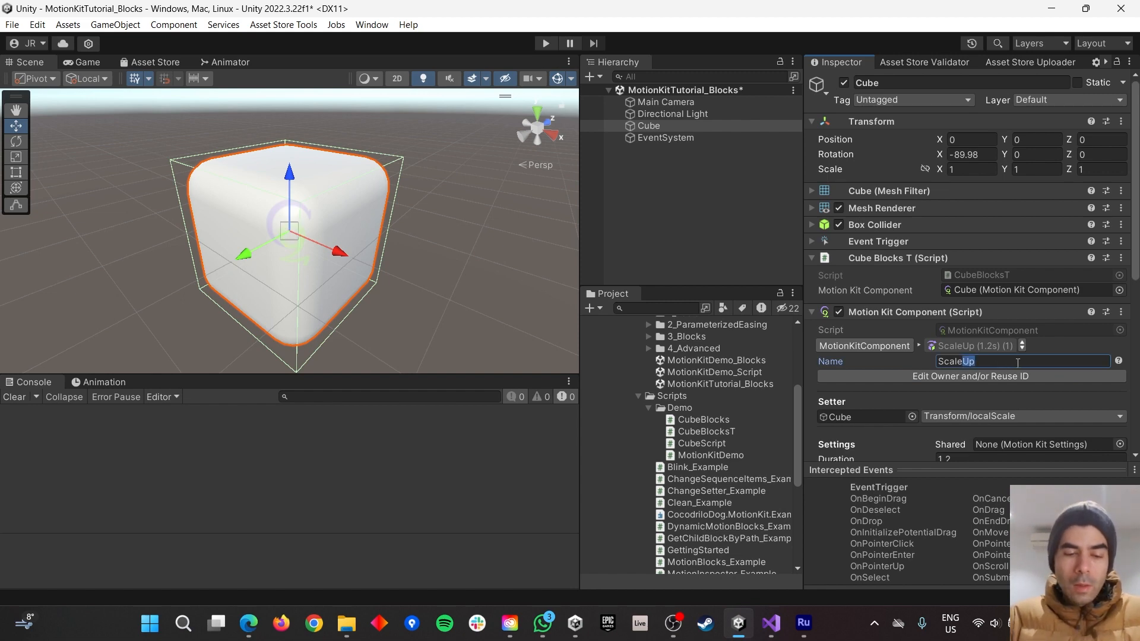
text(Down)
Set the ScaleDown block's final value to 1 on Y and Z
scroll(972, 326, down, 5)
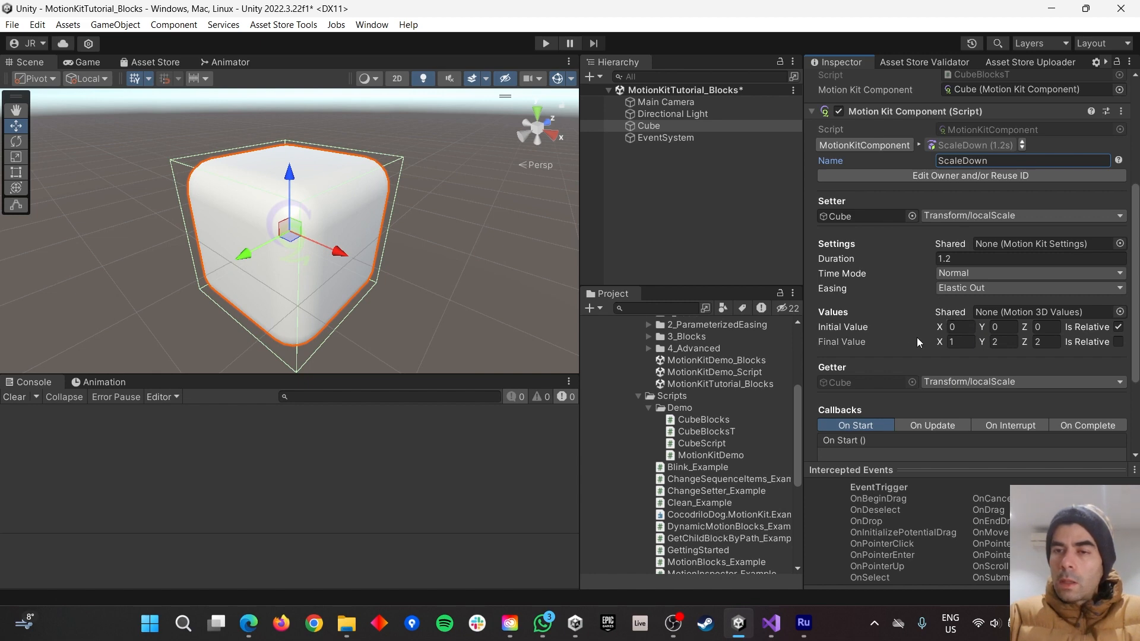
click(1005, 343)
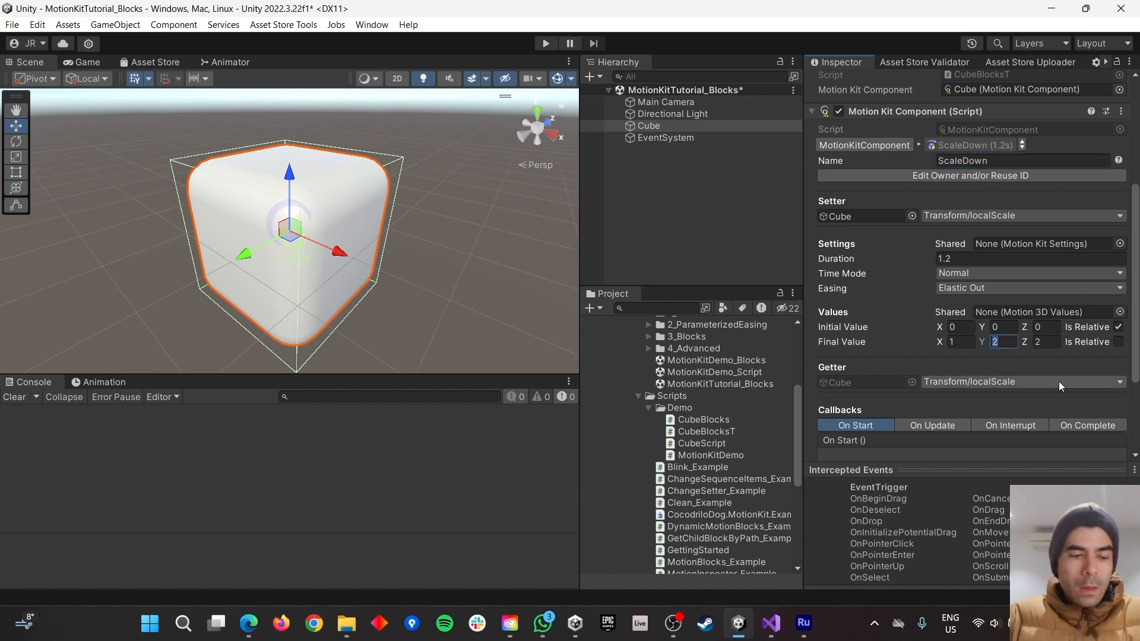
text(1)
key(Tab)
text(1)
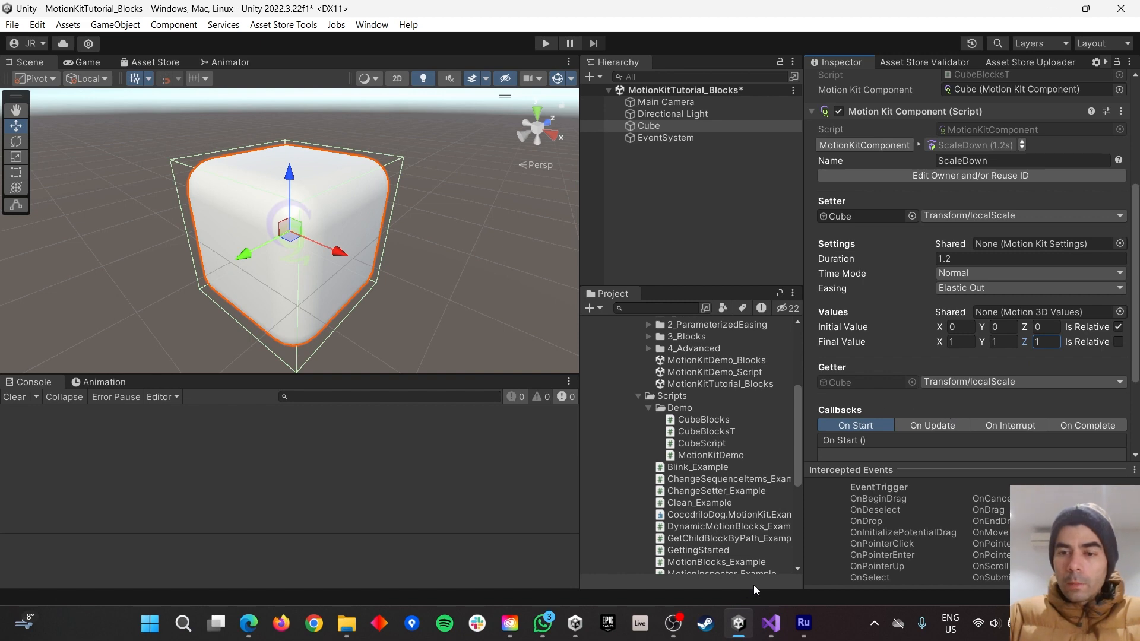
Switch to Visual Studio and declare a private bool field m_IsUpScaled below m_MotionKitComponent in the CubeBlocksT class
click(771, 622)
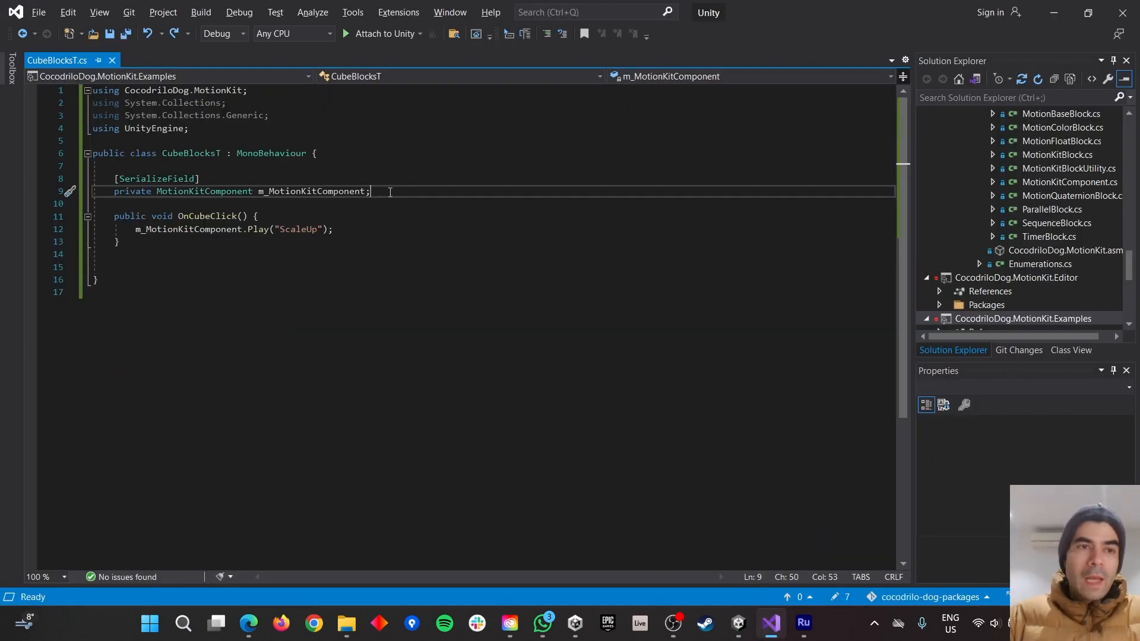
key(Return)
key(Return)
text(private)
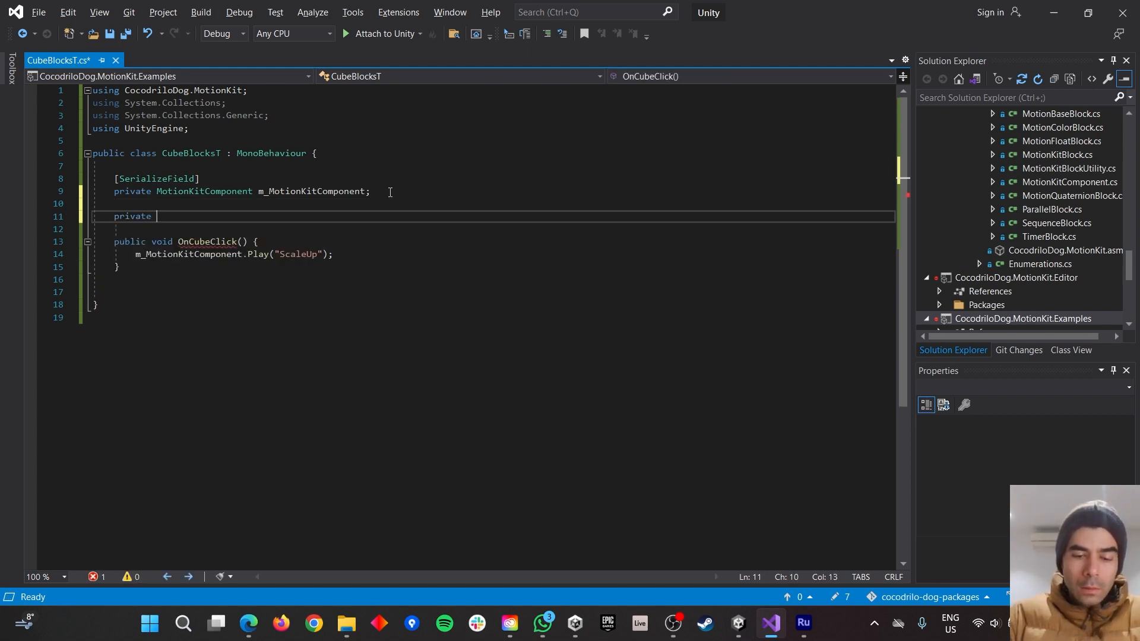
text( bool m_Is)
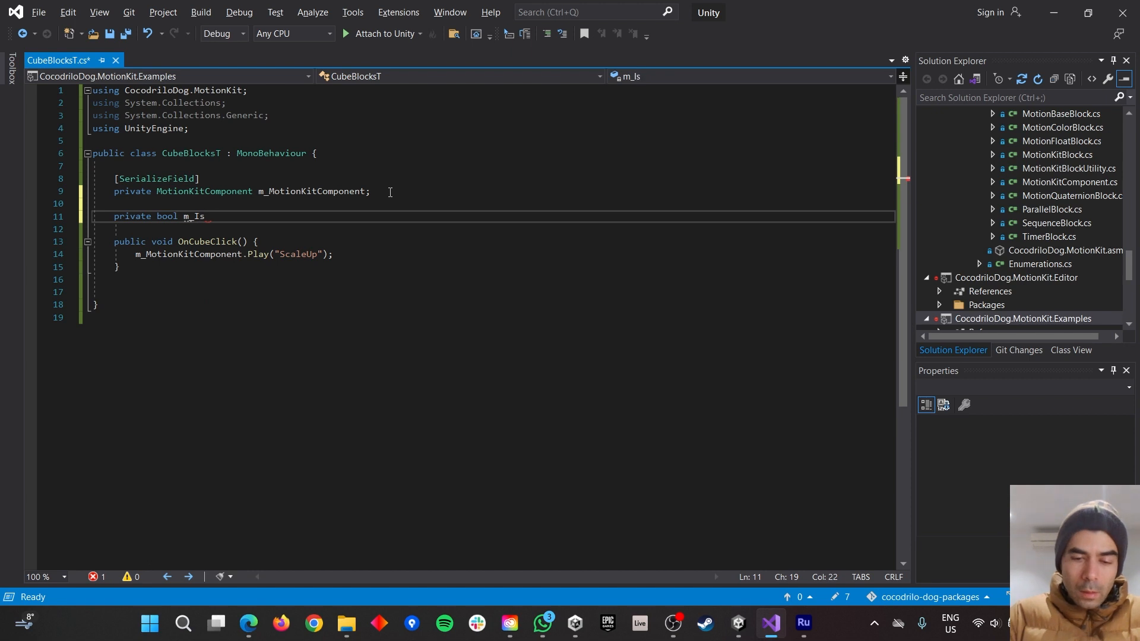
text(UpScaled;)
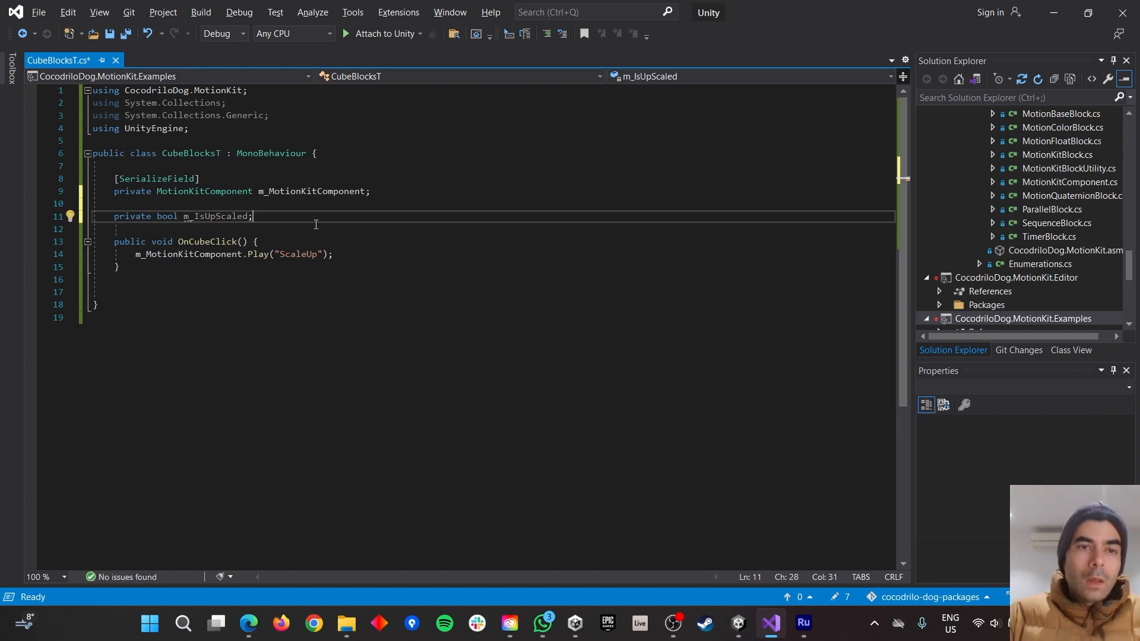
Change the Play argument in OnCubeClick to the conditional expression m_IsUpScaled ? "ScaleDown" : "ScaleUp"
click(274, 254)
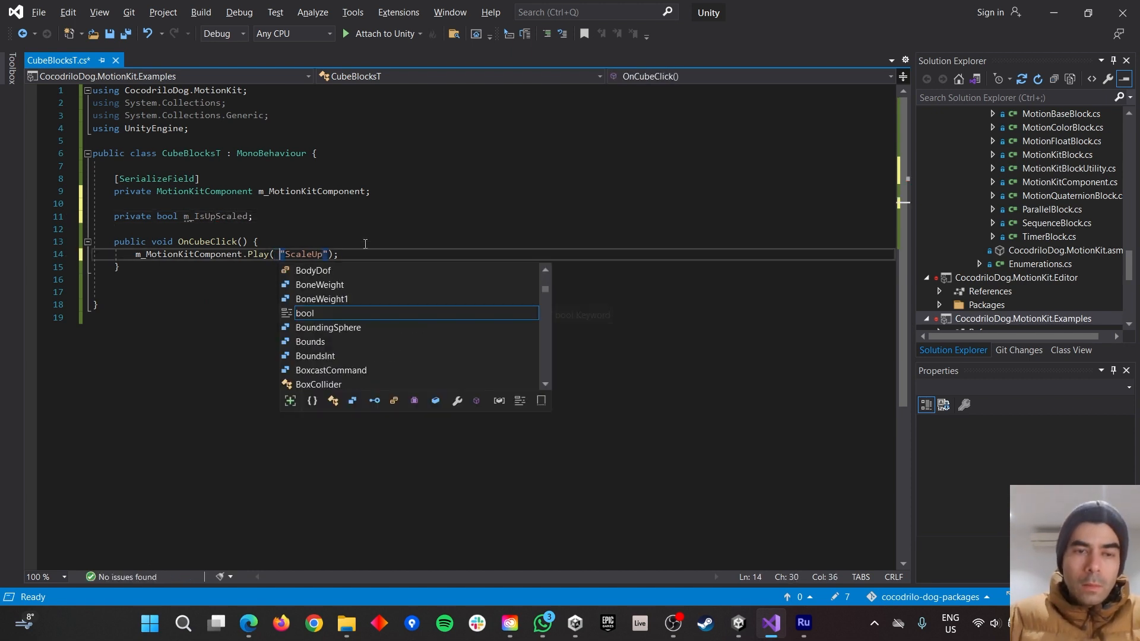
key(Escape)
key(Left)
text(m)
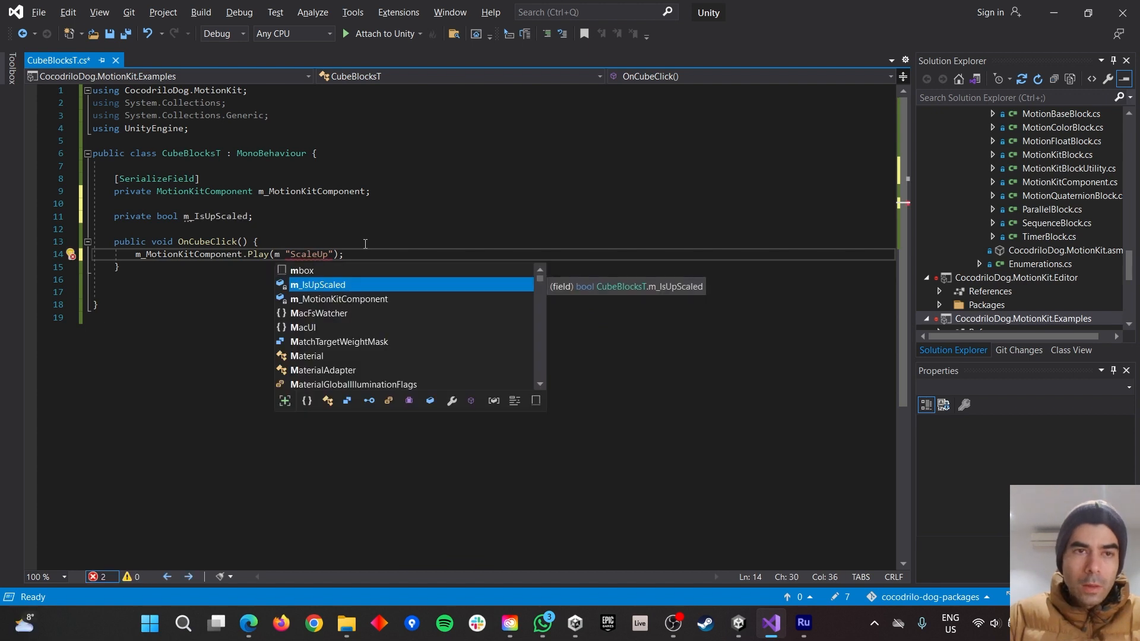
text(_)
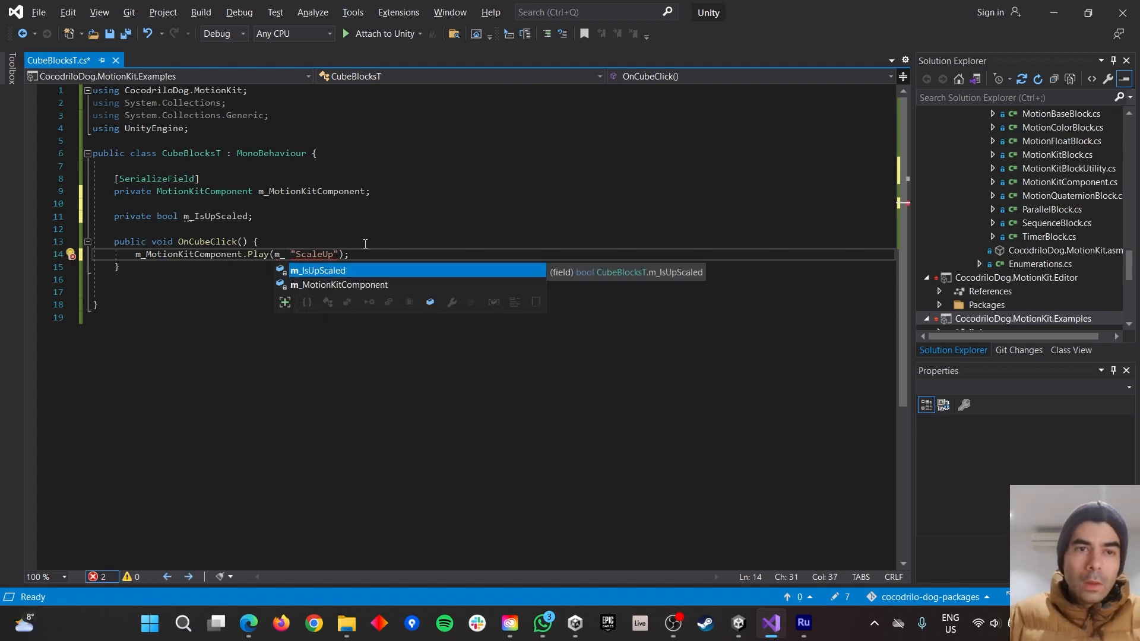
key(Tab)
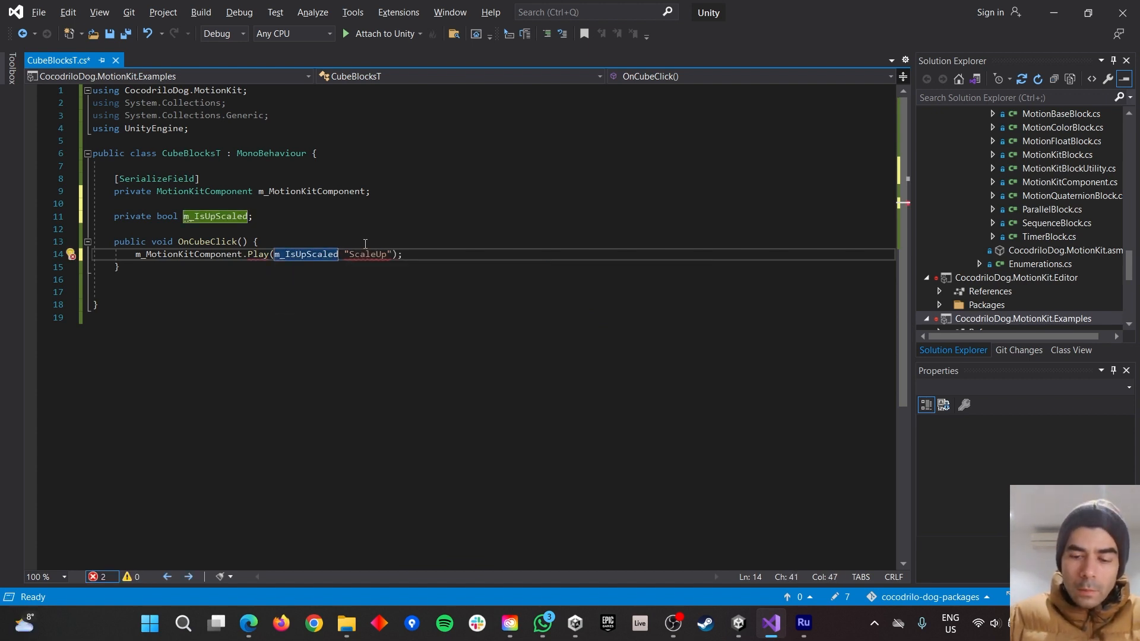
text(? " )
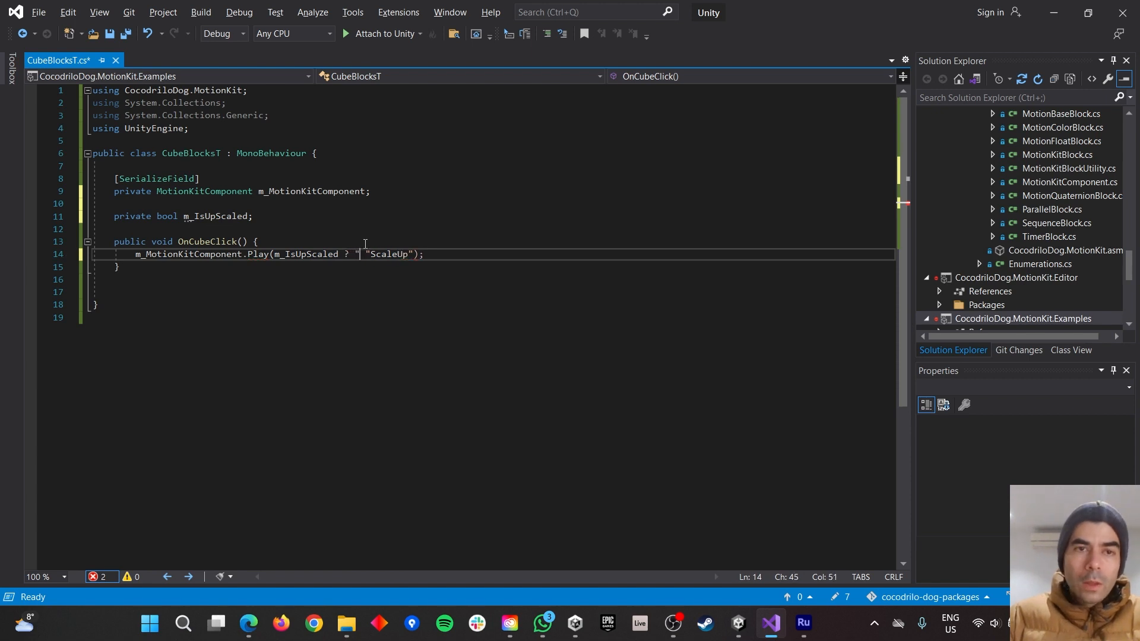
text(")
key(Left)
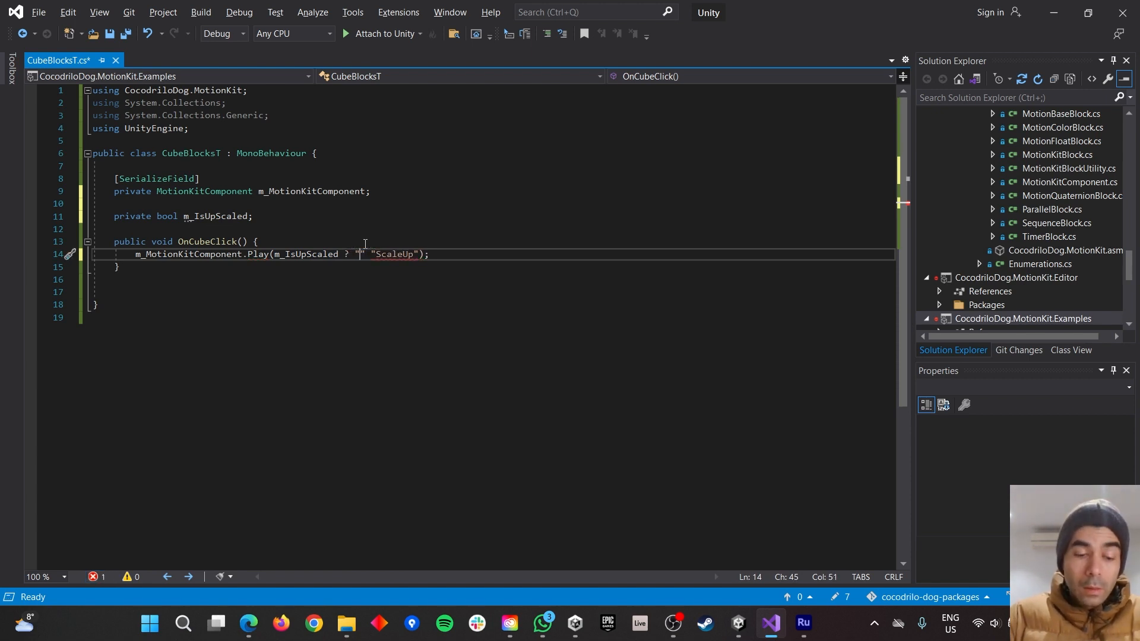
text(ScaleDow)
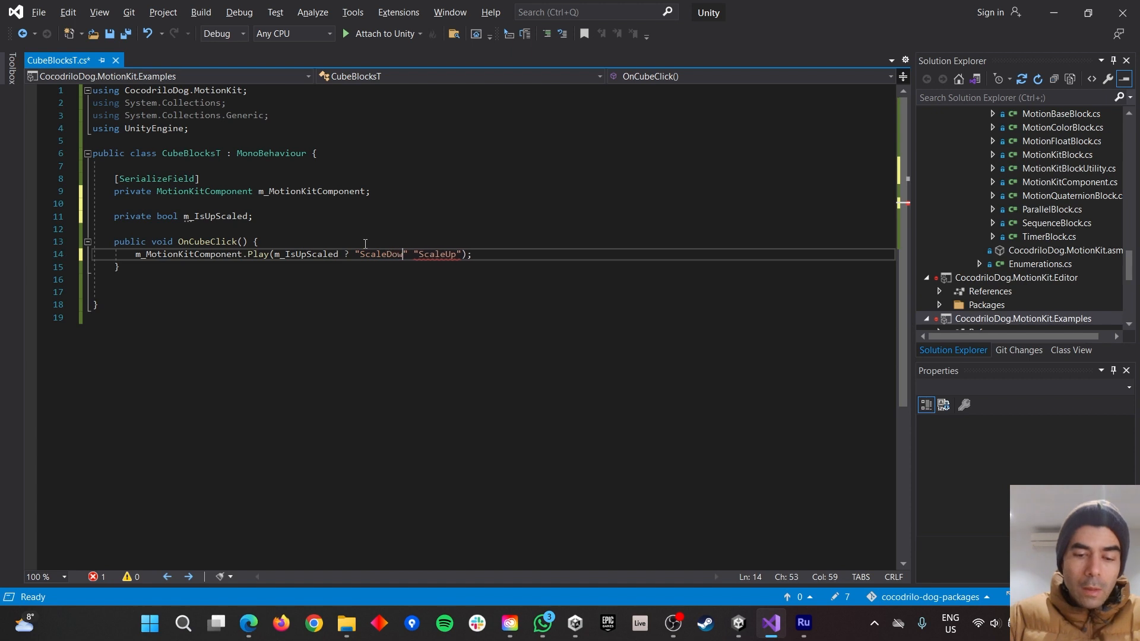
text(n" )
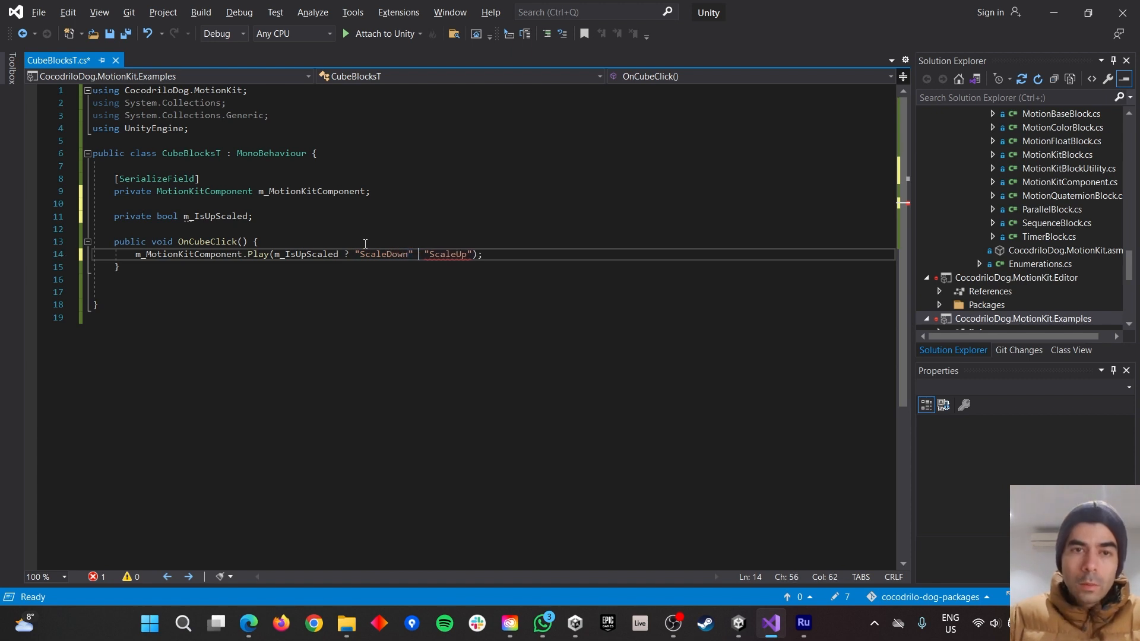
text(:)
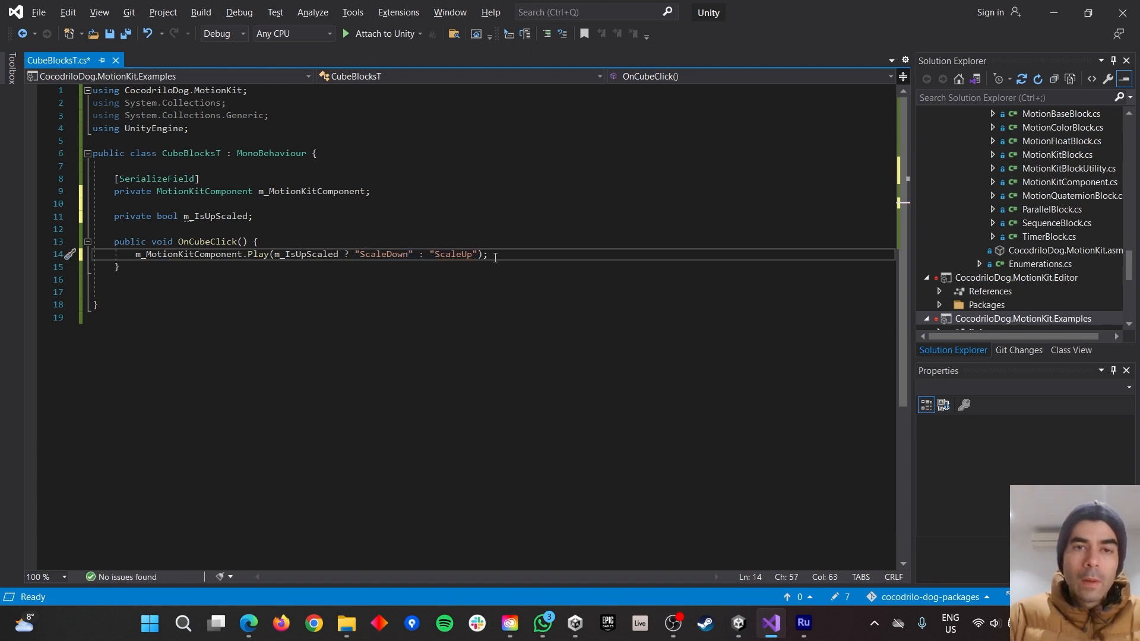
Add the line m_IsUpScaled = !m_IsUpScaled; after the Play call in OnCubeClick and save the script
click(495, 254)
key(Return)
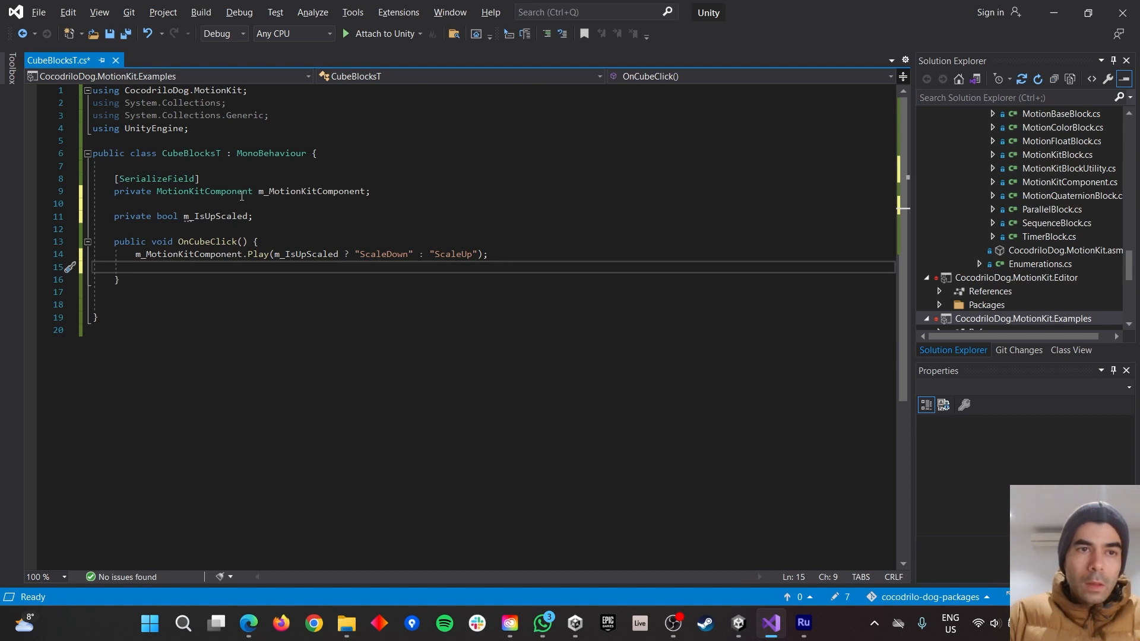
click(226, 216)
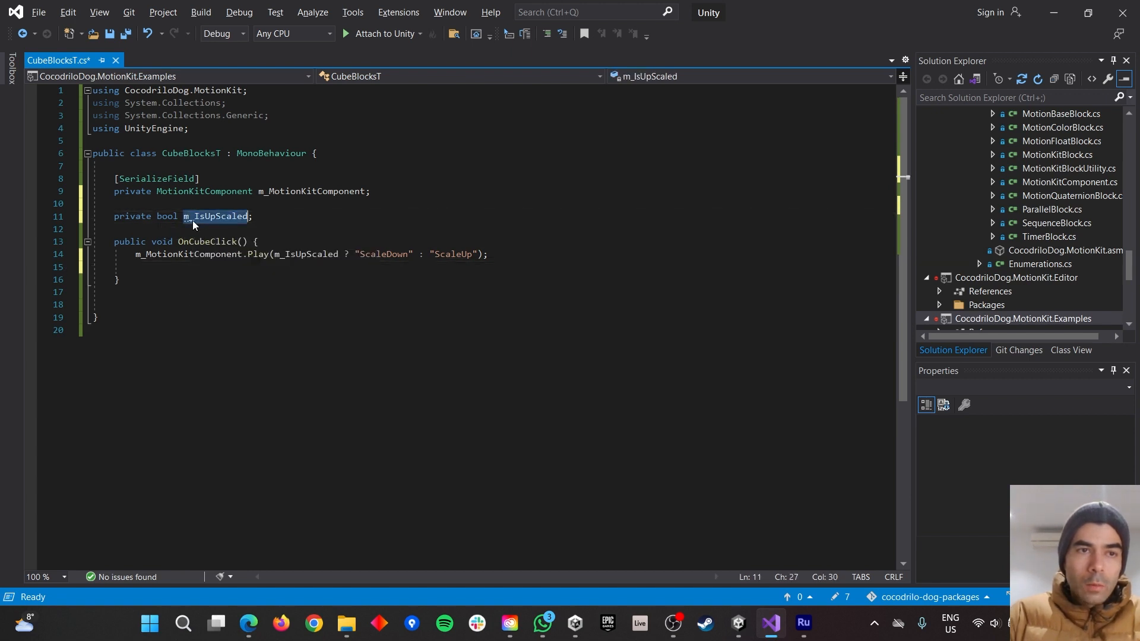
click(158, 268)
text(m_IsUpScaled)
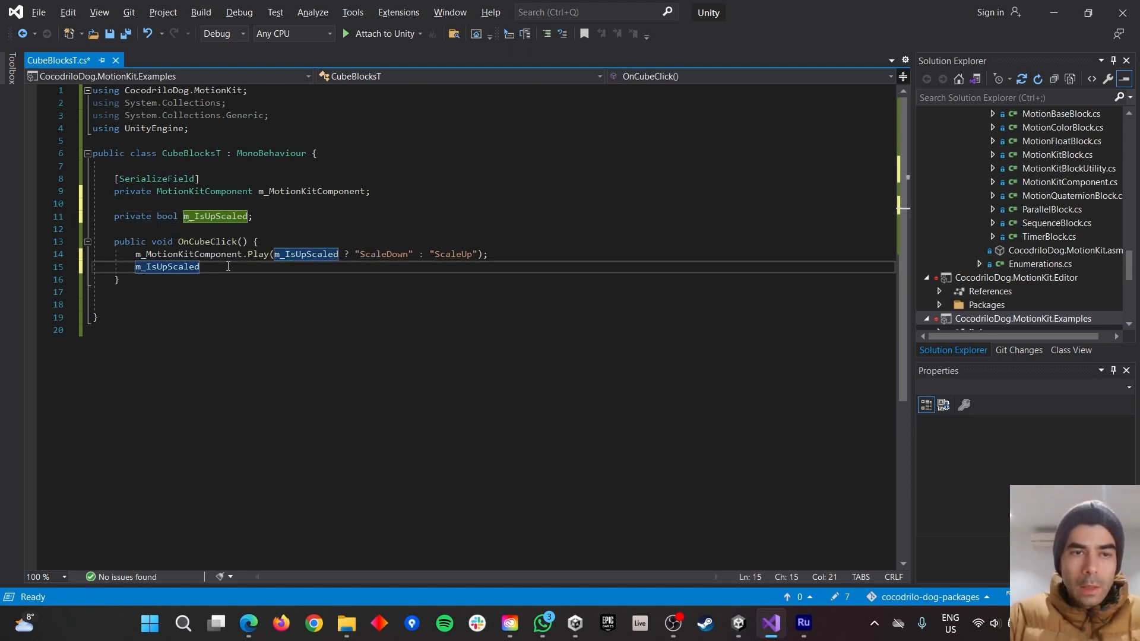
text( = !m_IsUpScaled;)
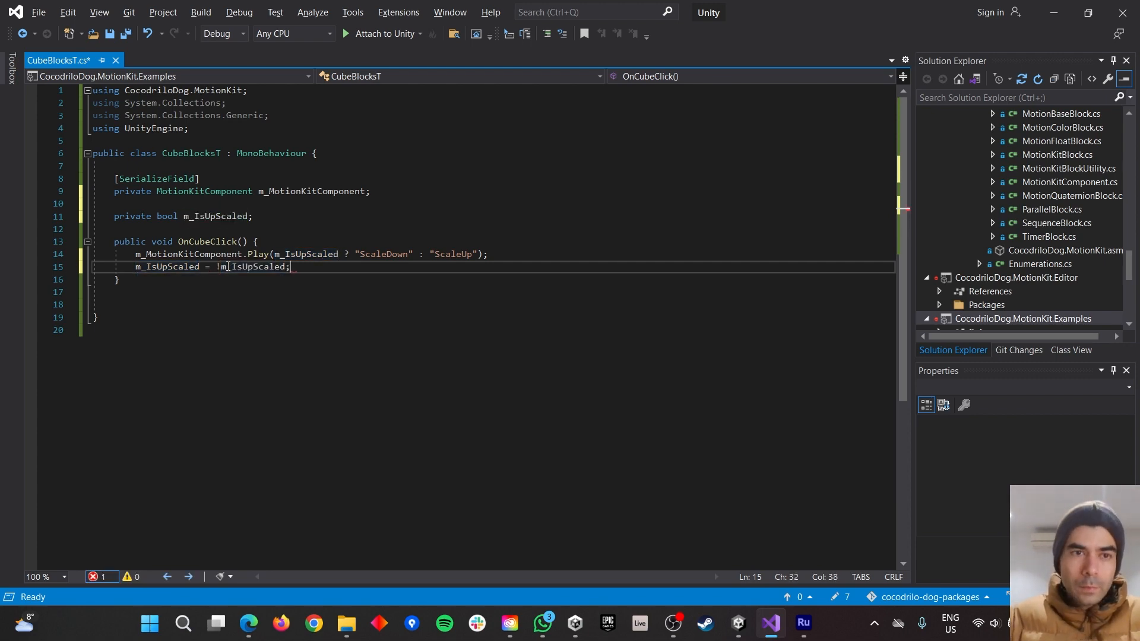
key(ctrl+s)
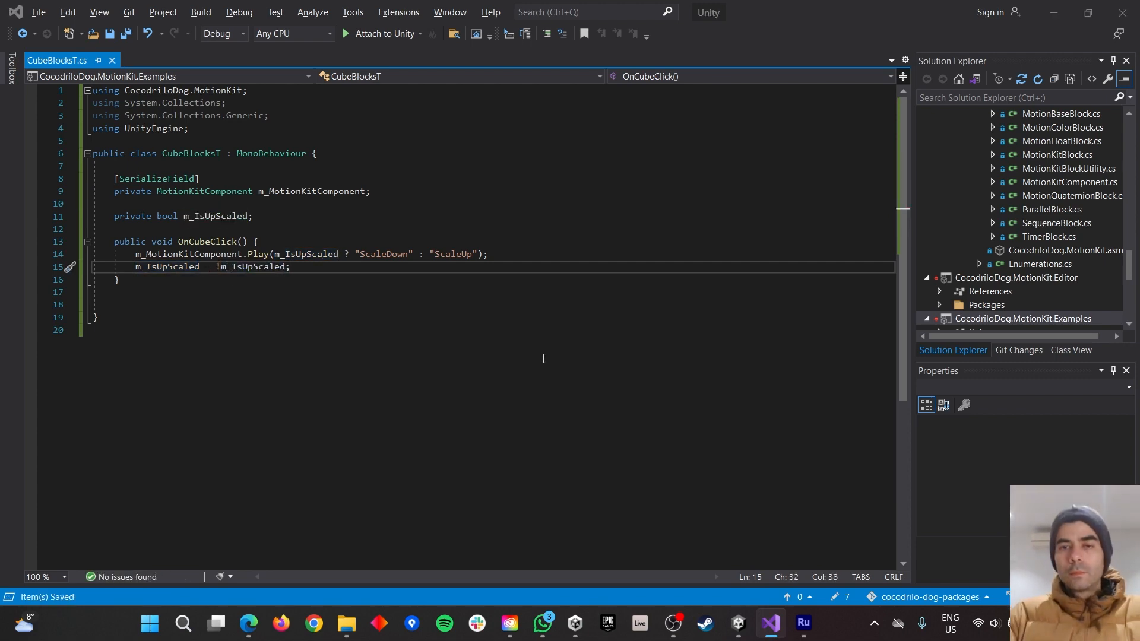
Switch to Unity and play-test the scene by triggering the cube's scale toggle repeatedly, including in quick succession, and stop play mode
key(alt+Tab)
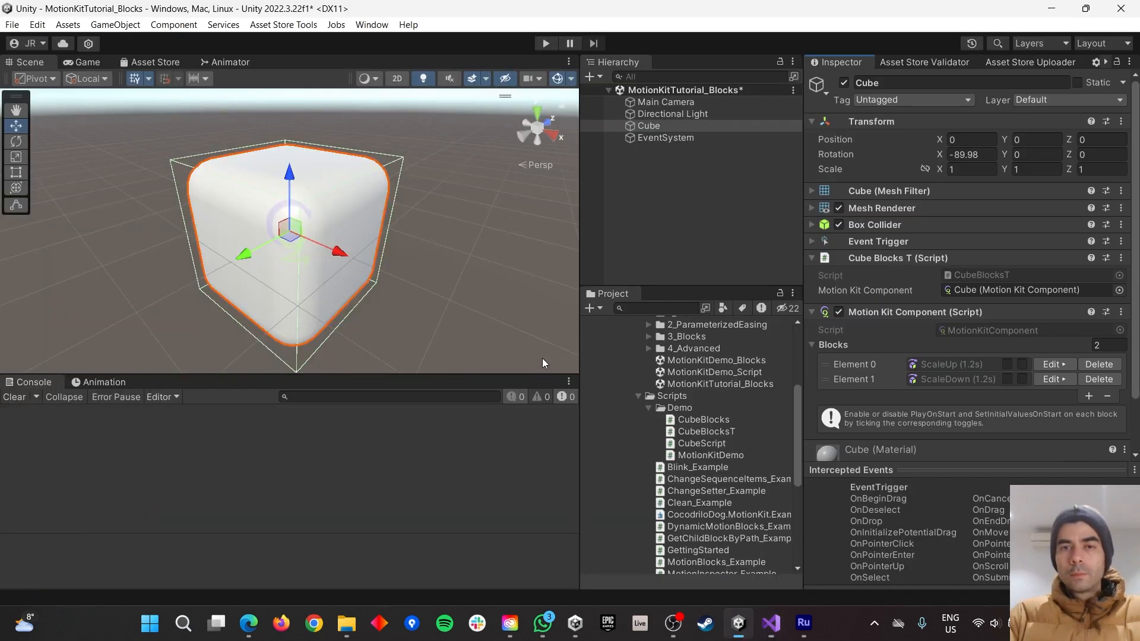
click(547, 44)
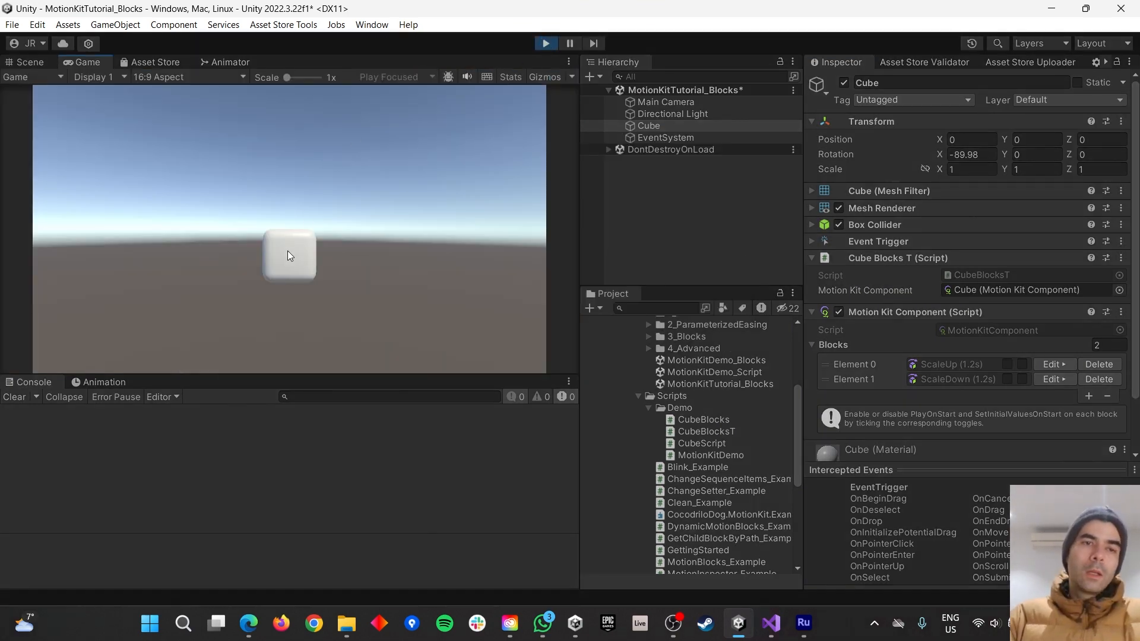
click(287, 251)
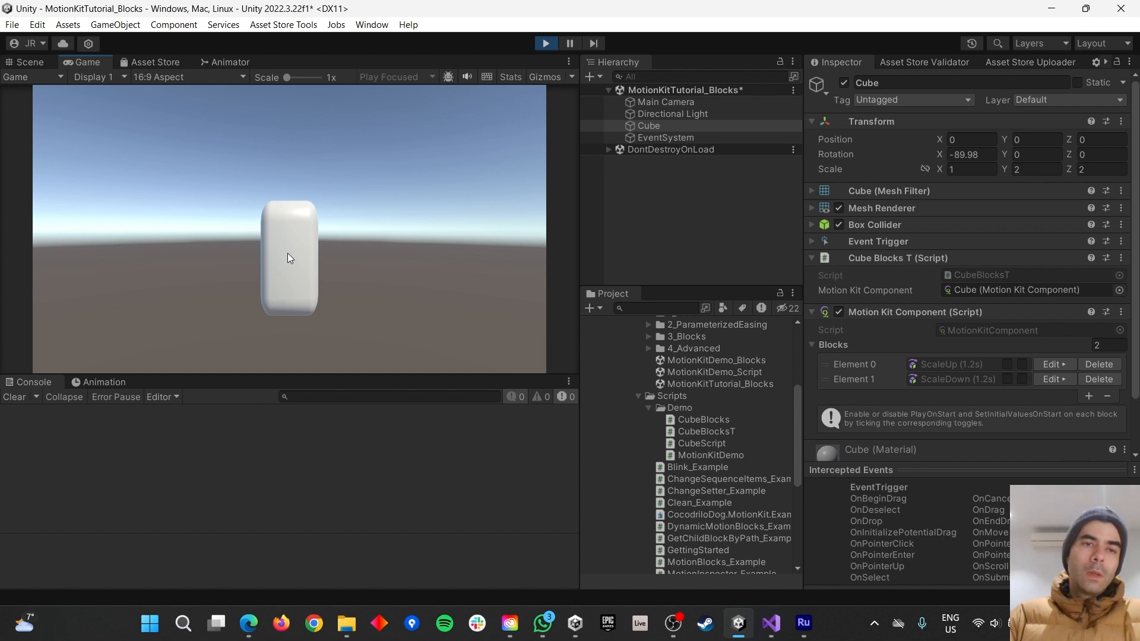
click(288, 253)
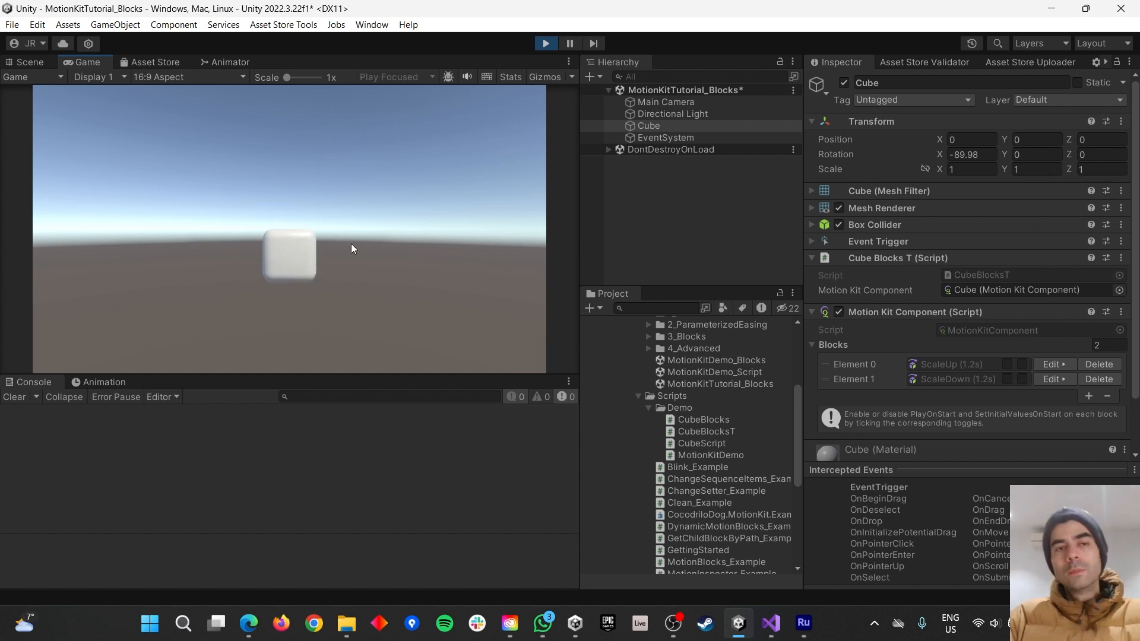
click(291, 251)
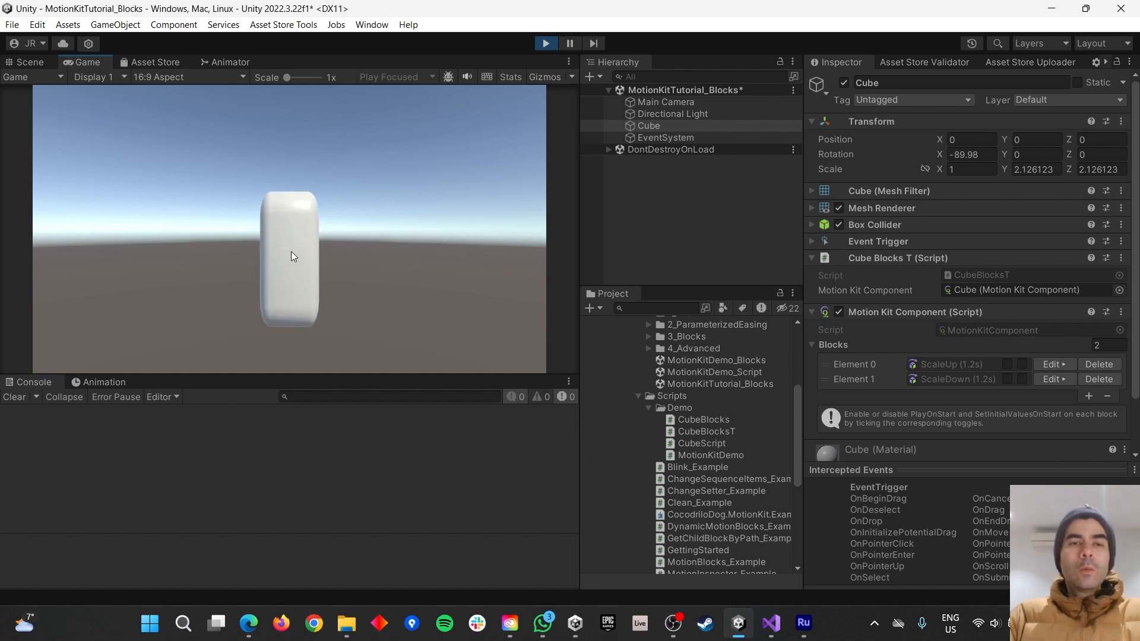
click(291, 251)
click(290, 251)
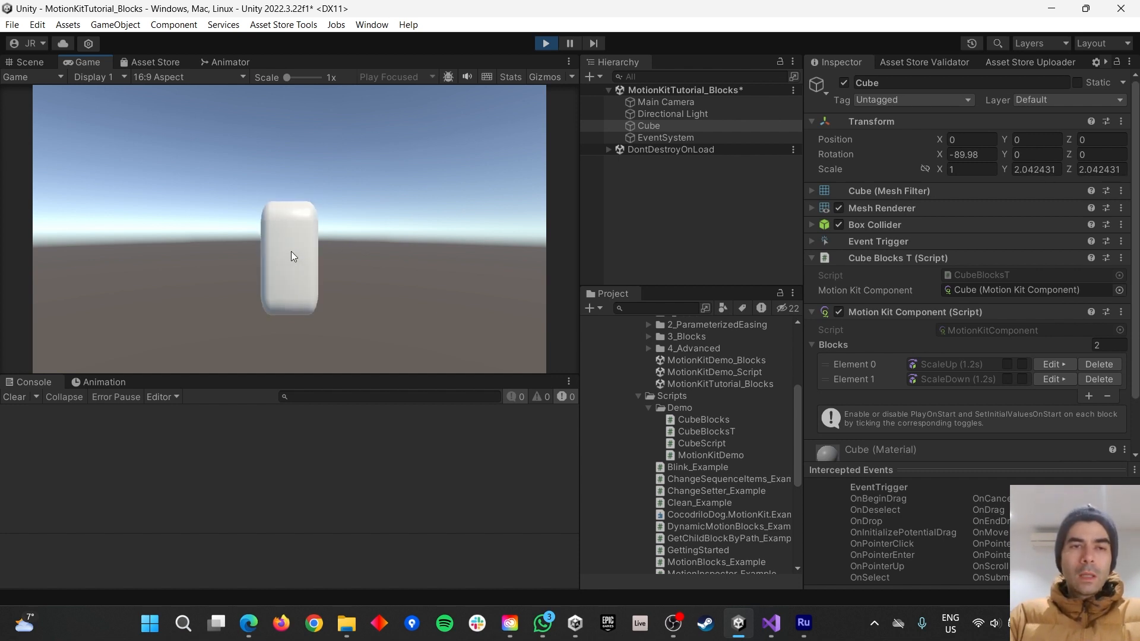
click(291, 251)
click(291, 251)
drag(394, 233, 394, 247)
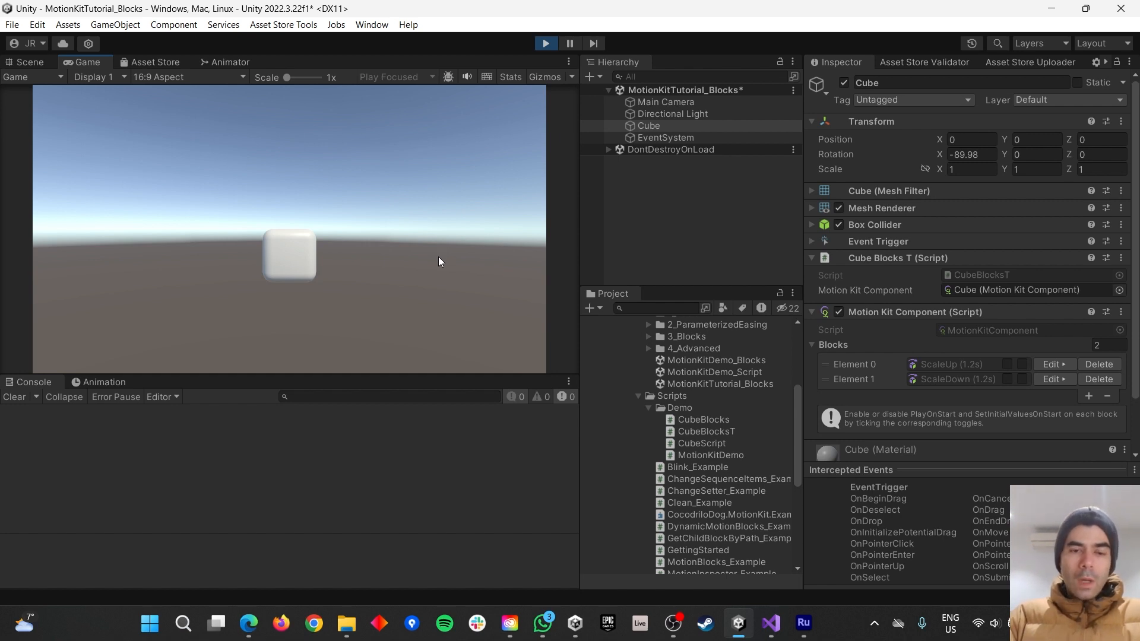
click(546, 43)
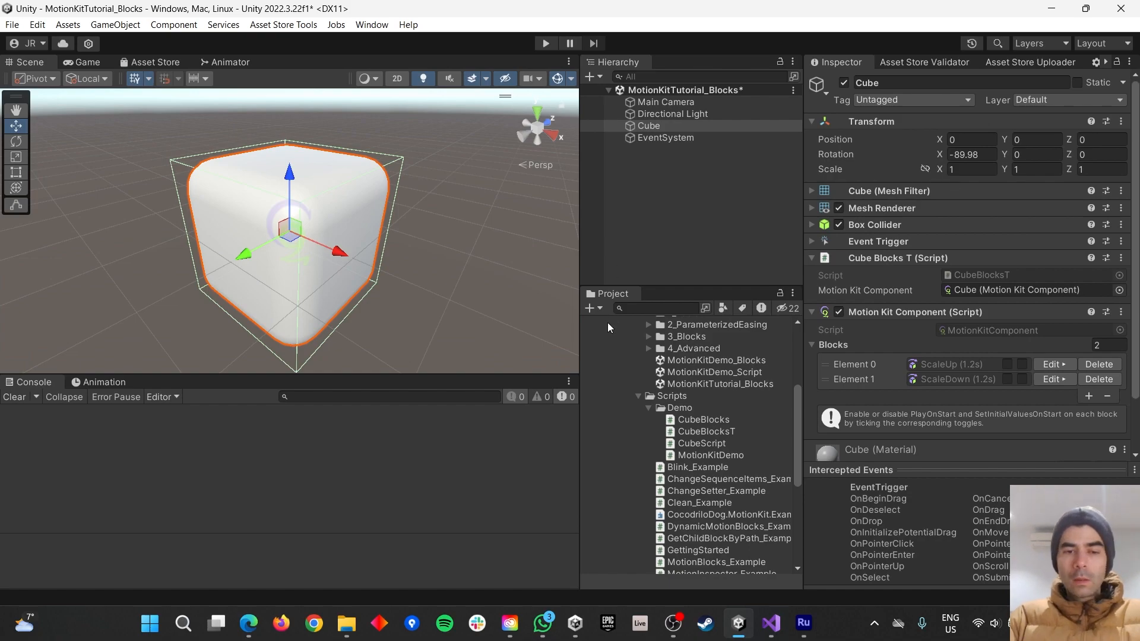
Switch to the MotionKit slide presentation at the slide about the ScaleUp and ScaleDown Motion3DBlocks
click(245, 631)
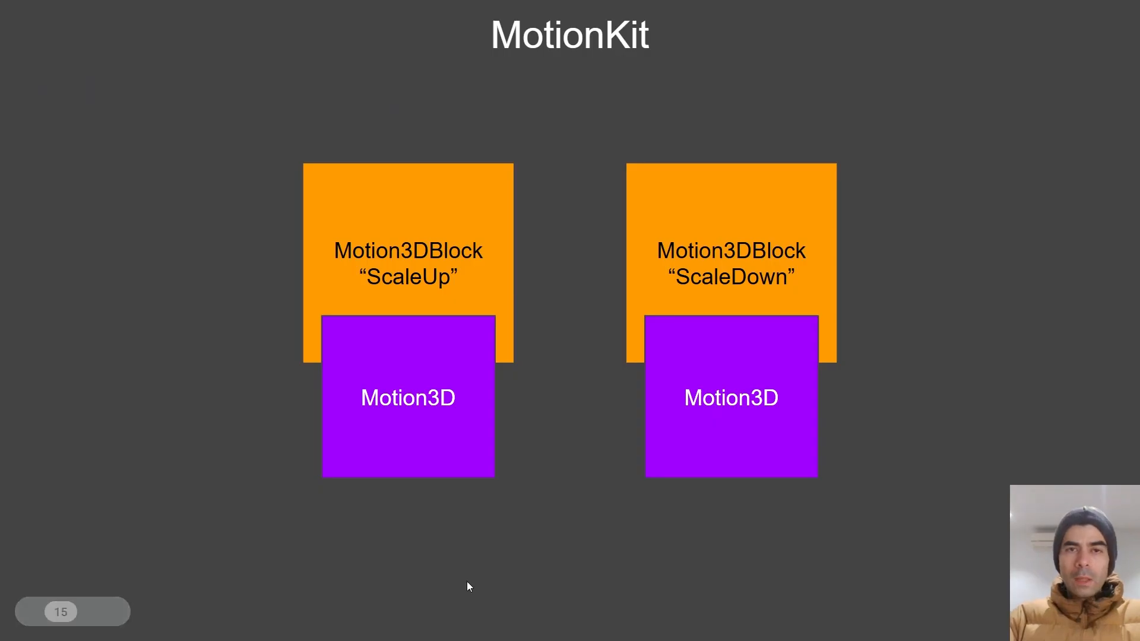